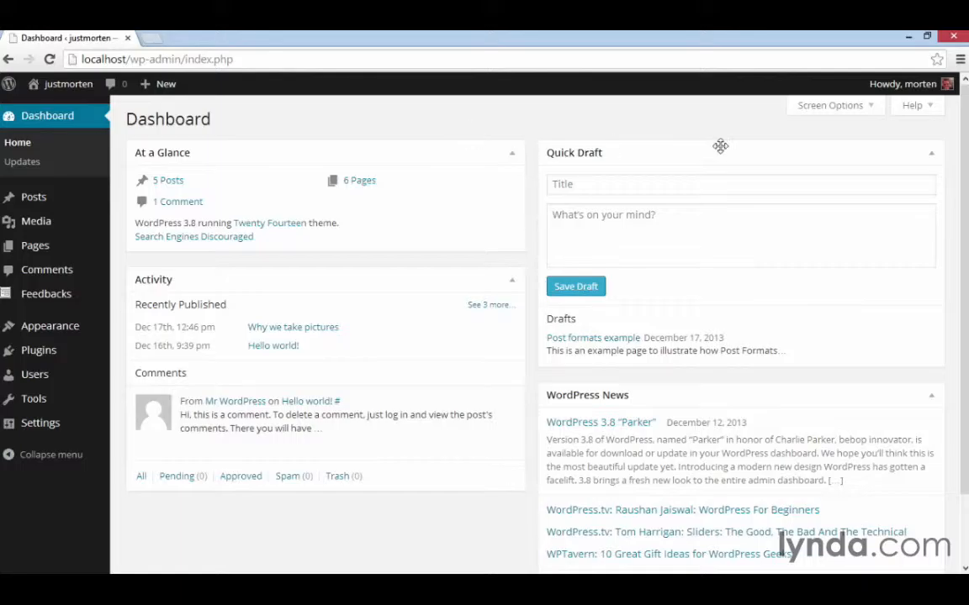
Open the current user's own profile page and go to the visual editor option.
mouse_move(906, 87)
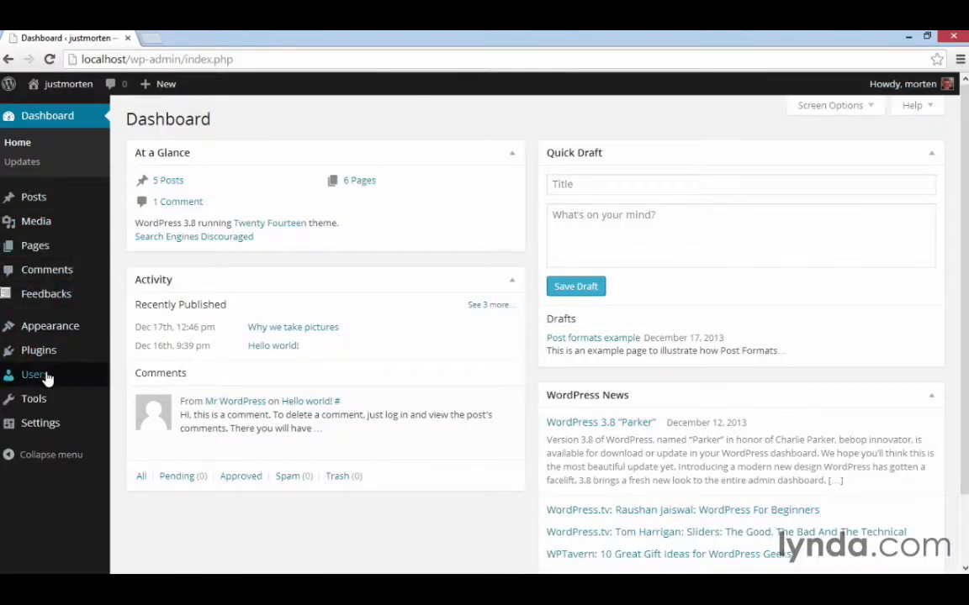
mouse_move(48, 381)
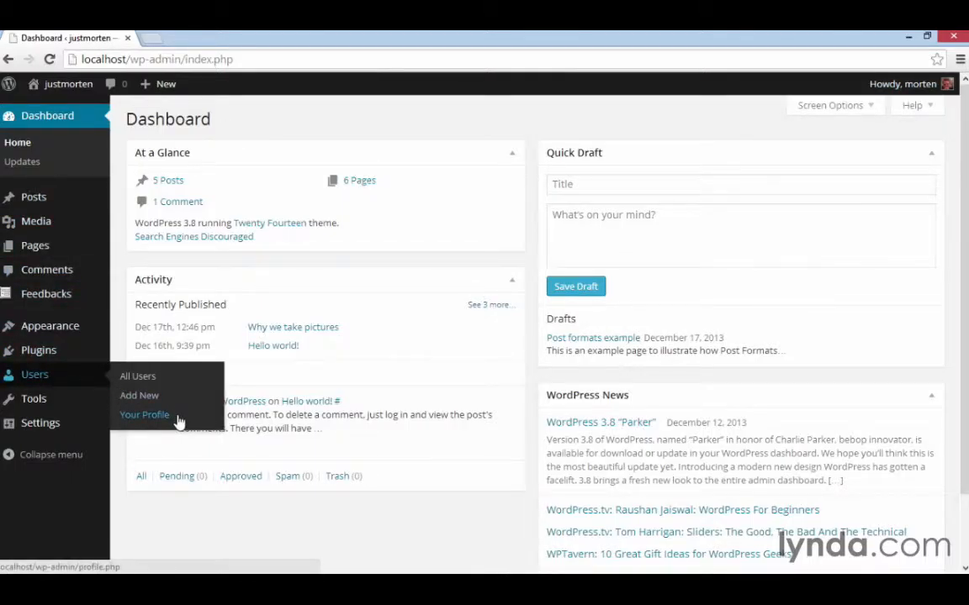
click(145, 415)
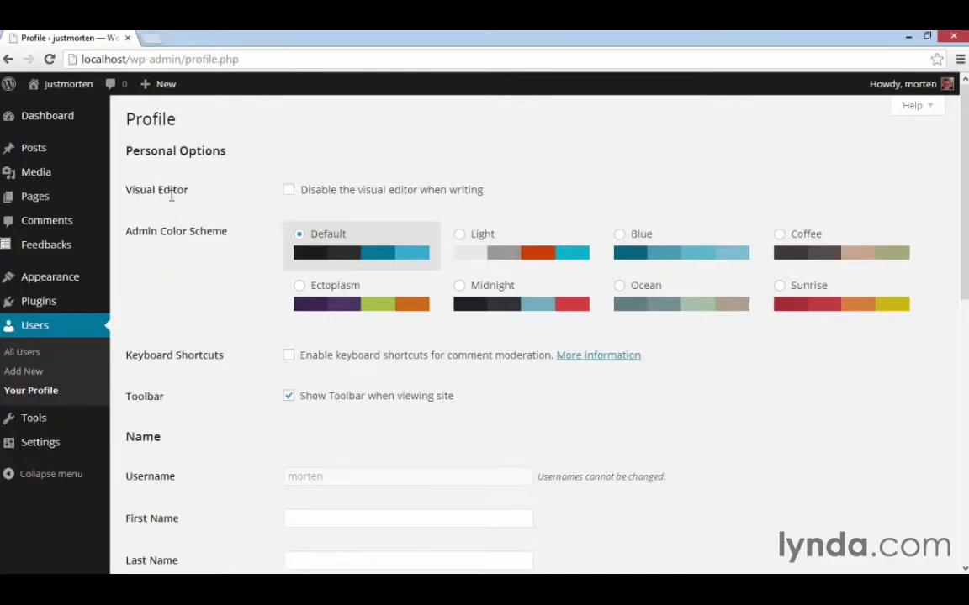
click(289, 190)
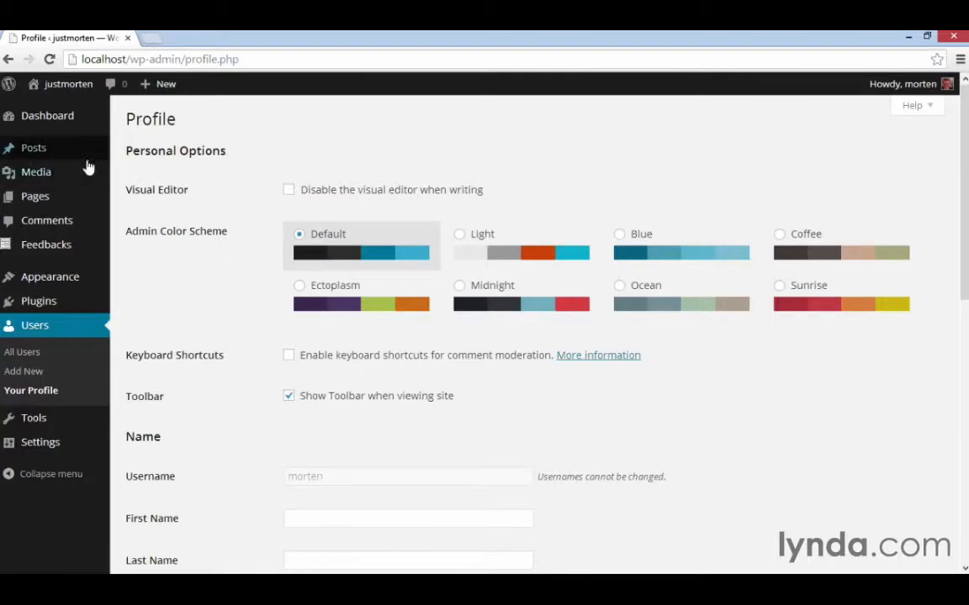
Try out the other admin color schemes, including Light, Blue, Coffee, Ectoplasm, Midnight, Ocean and Sunrise, and return to Default.
click(482, 250)
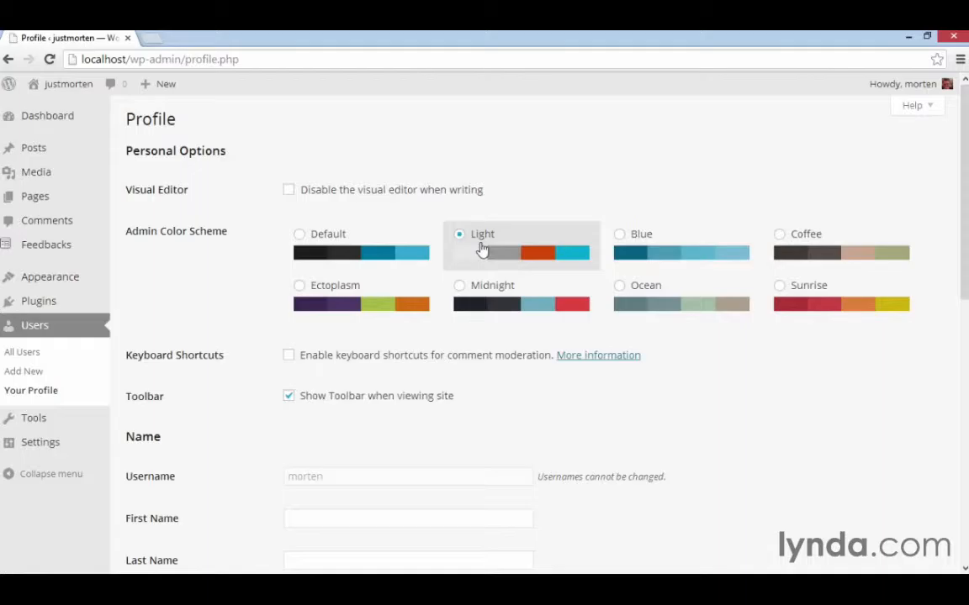
click(639, 252)
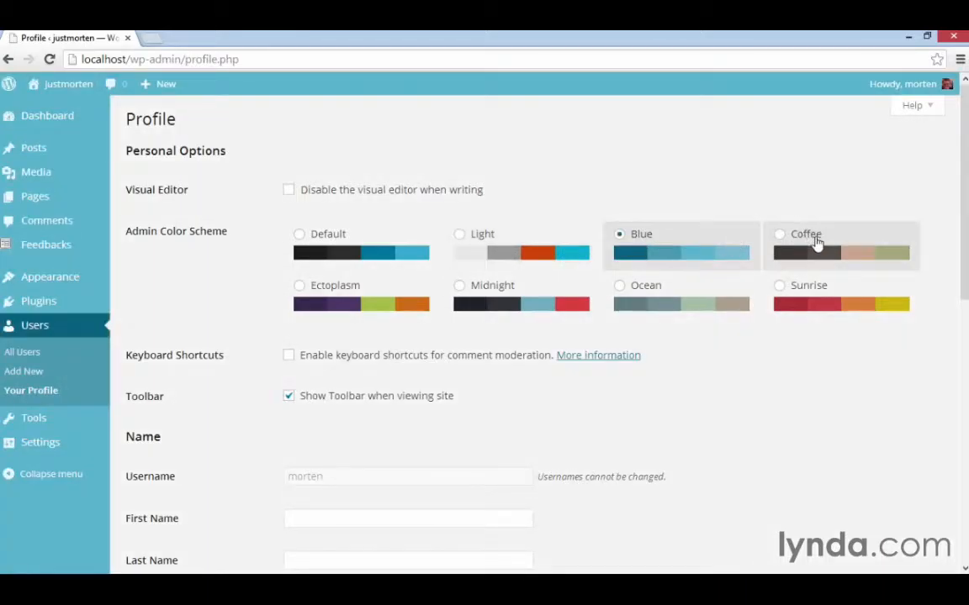
click(814, 244)
click(382, 298)
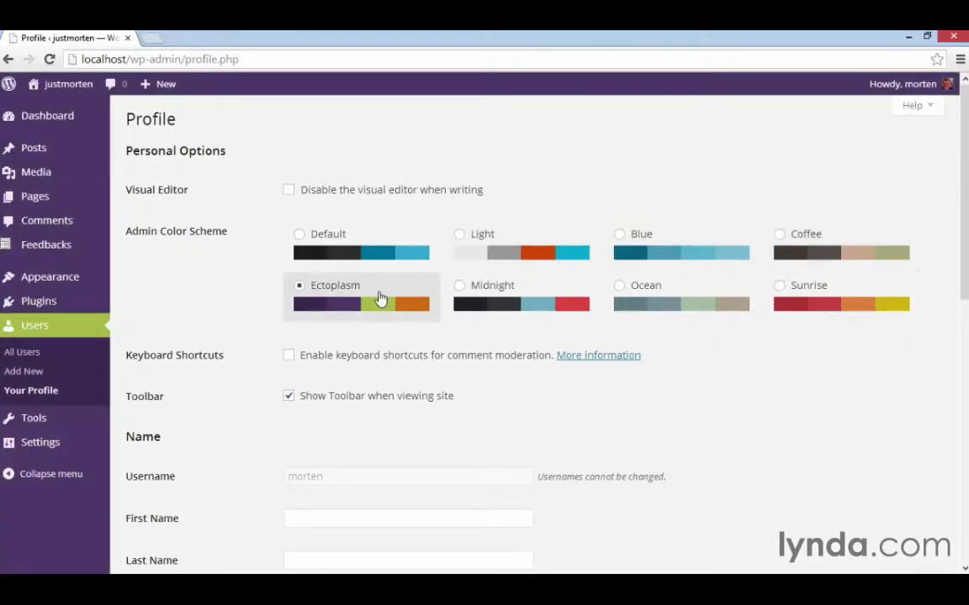
click(515, 301)
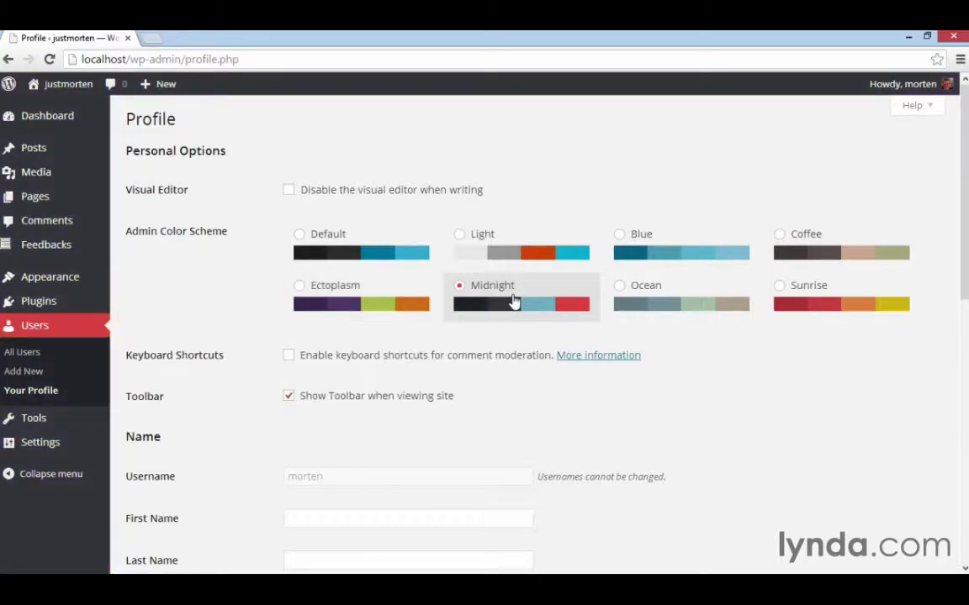
click(674, 300)
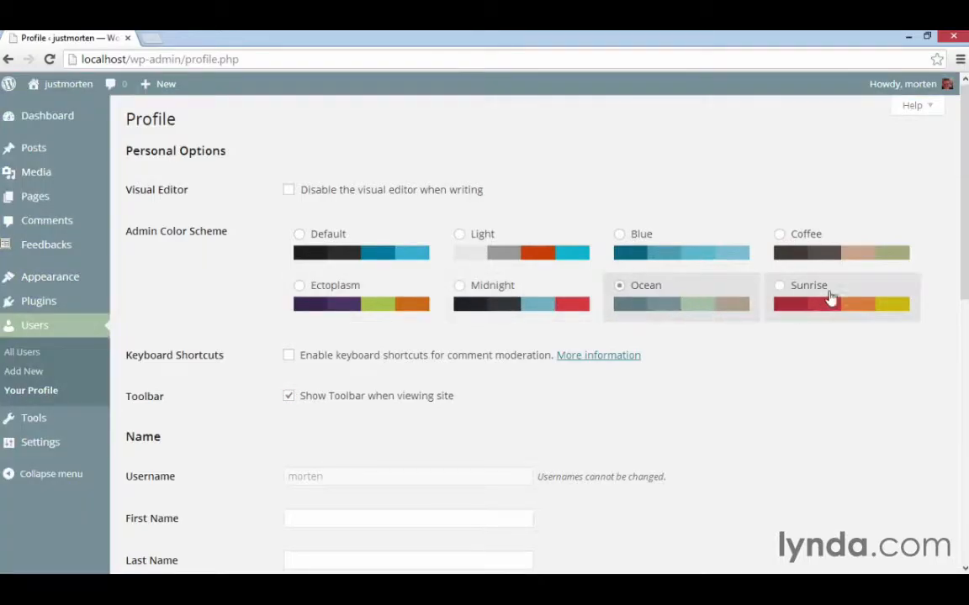
click(831, 298)
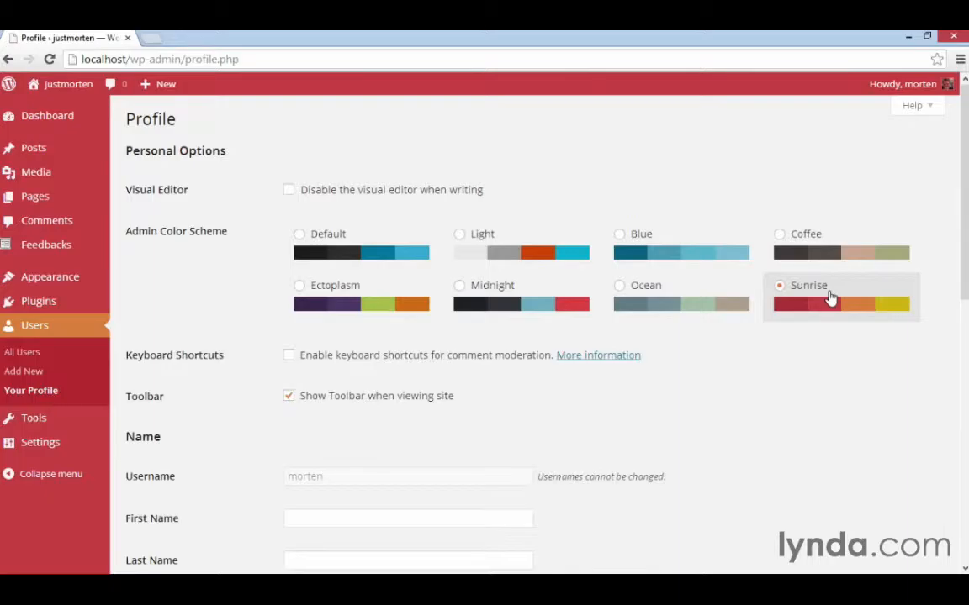
click(356, 243)
click(485, 289)
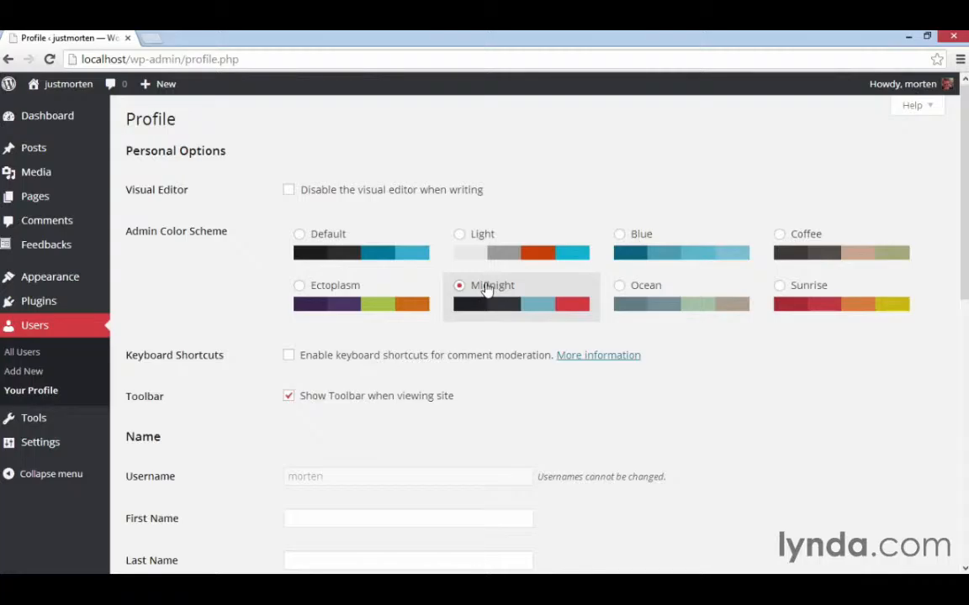
click(315, 238)
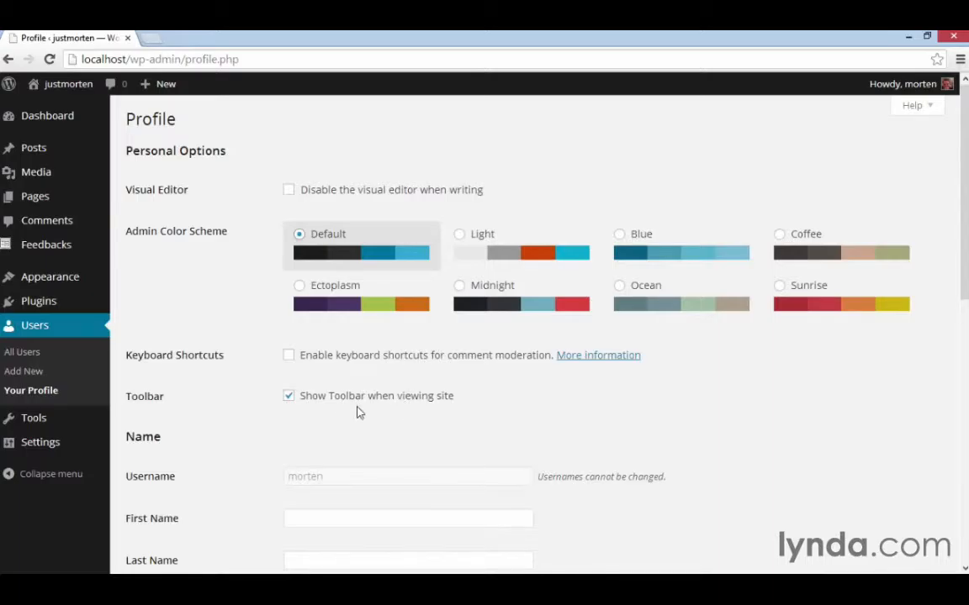
Open the site's front page in a new browser tab and view the toolbar's options for adding new content.
right_click(76, 91)
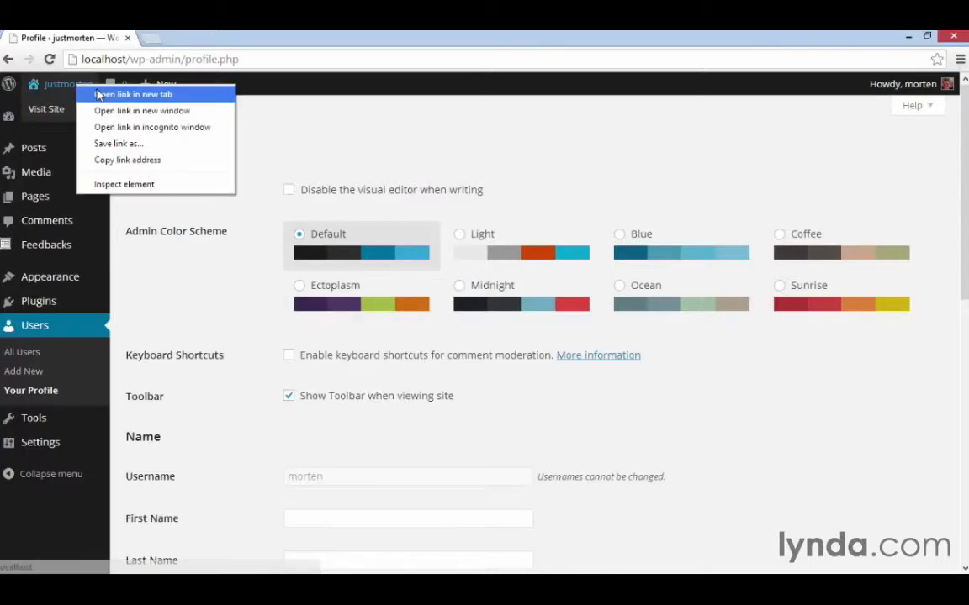
click(119, 93)
click(206, 38)
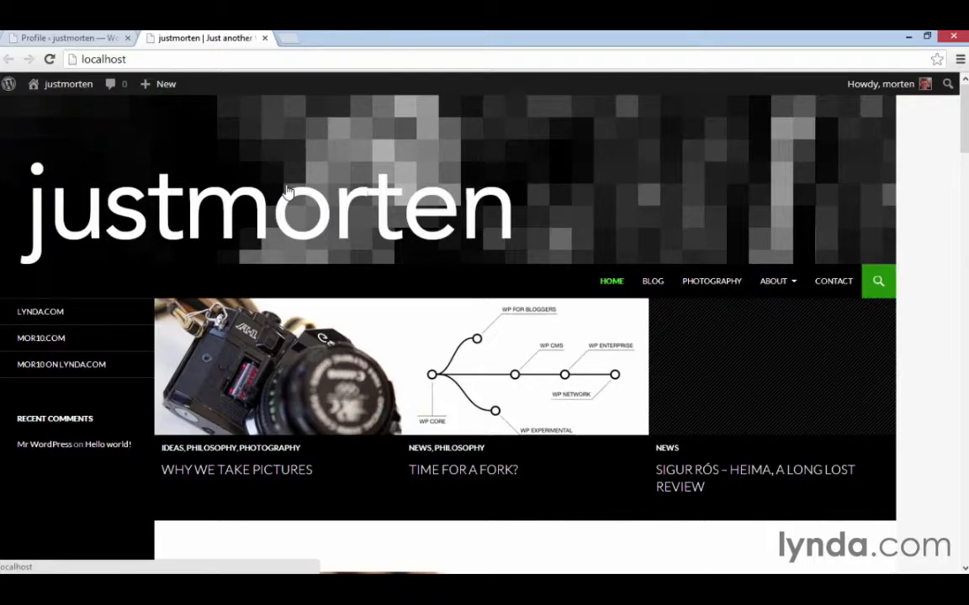
mouse_move(168, 87)
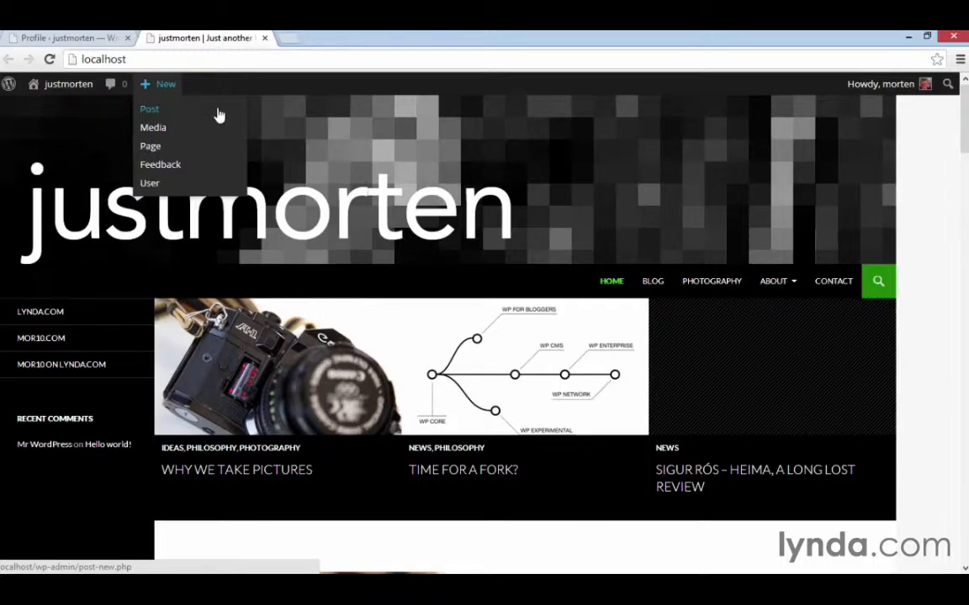
Try turning off the toolbar shown when viewing the site, look over the front page's posts, and re-enable the option.
click(84, 37)
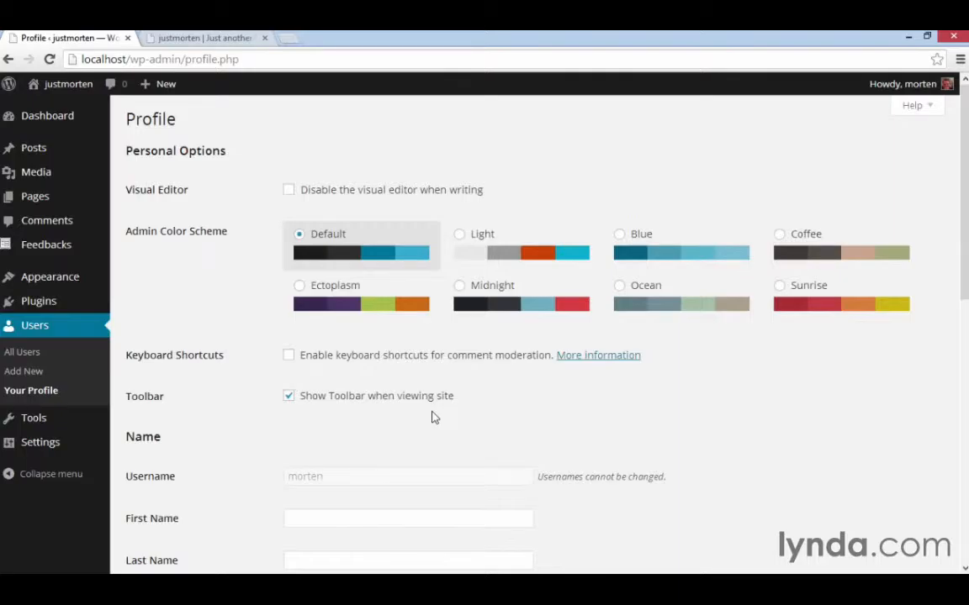
click(292, 404)
click(180, 36)
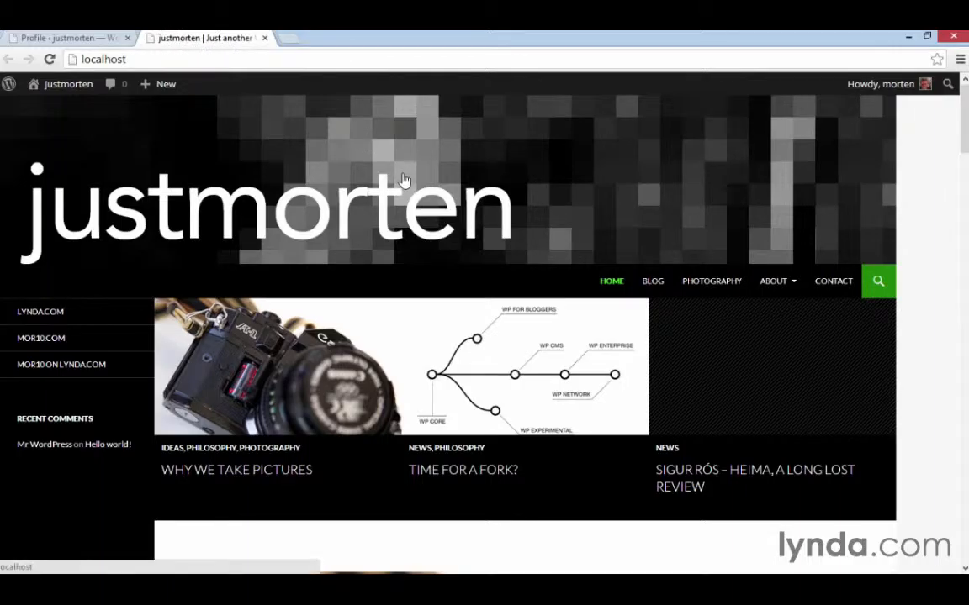
scroll(403, 181, down, 2)
scroll(404, 181, down, 6)
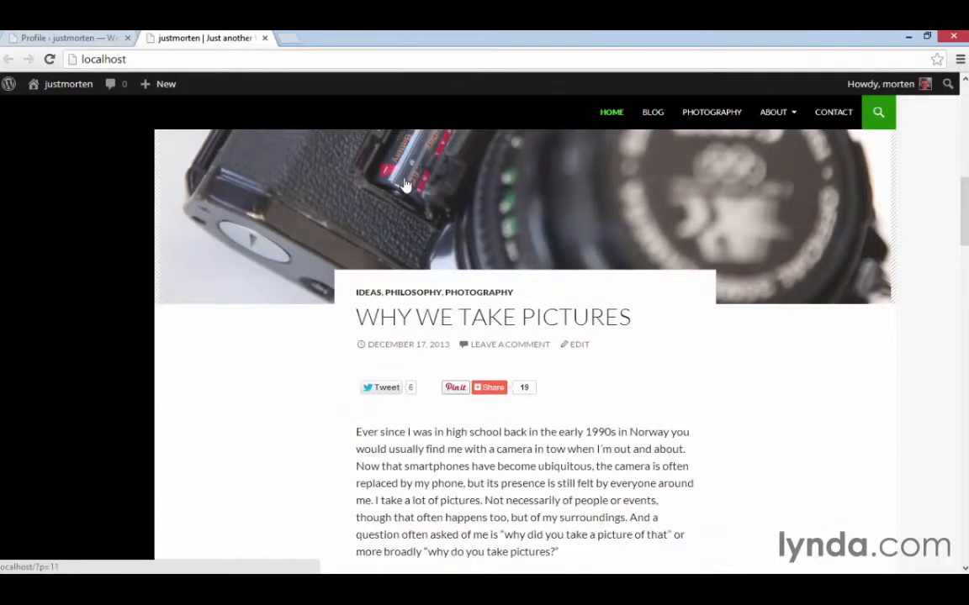
click(579, 346)
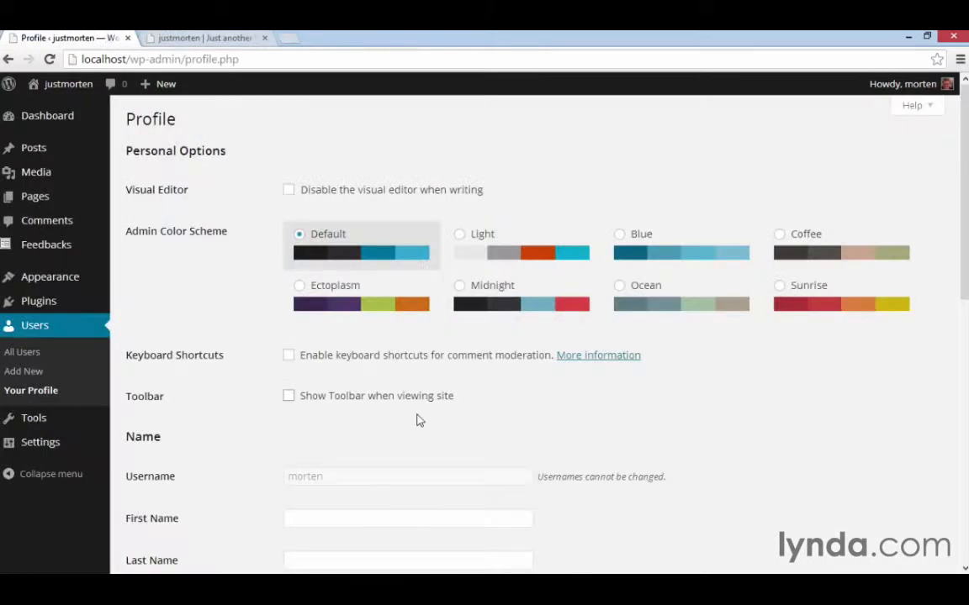
click(332, 399)
Fill in the profile's first name and last name, and replace the nickname with the user's online nickname.
scroll(486, 407, down, 3)
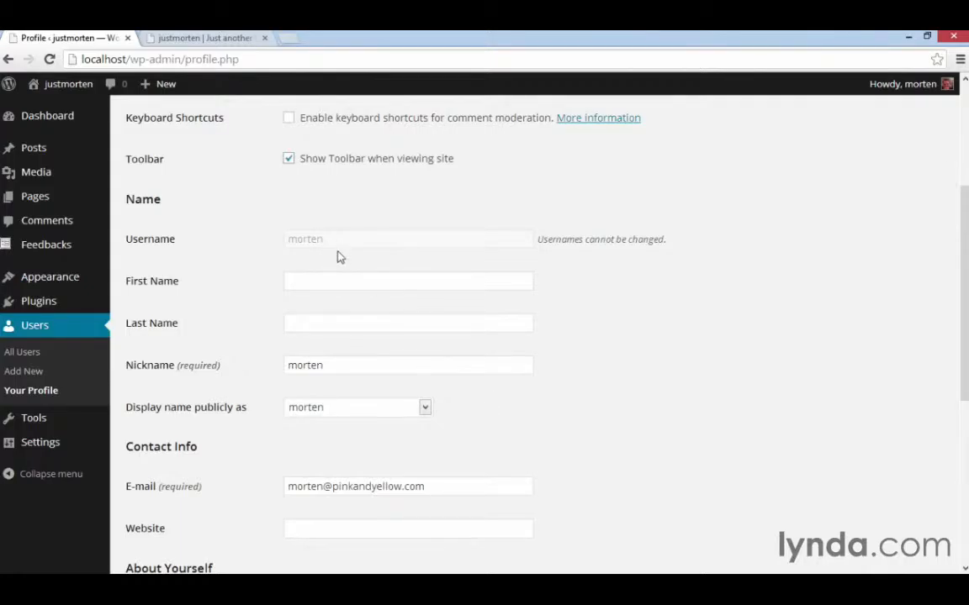
click(356, 279)
text(Morten)
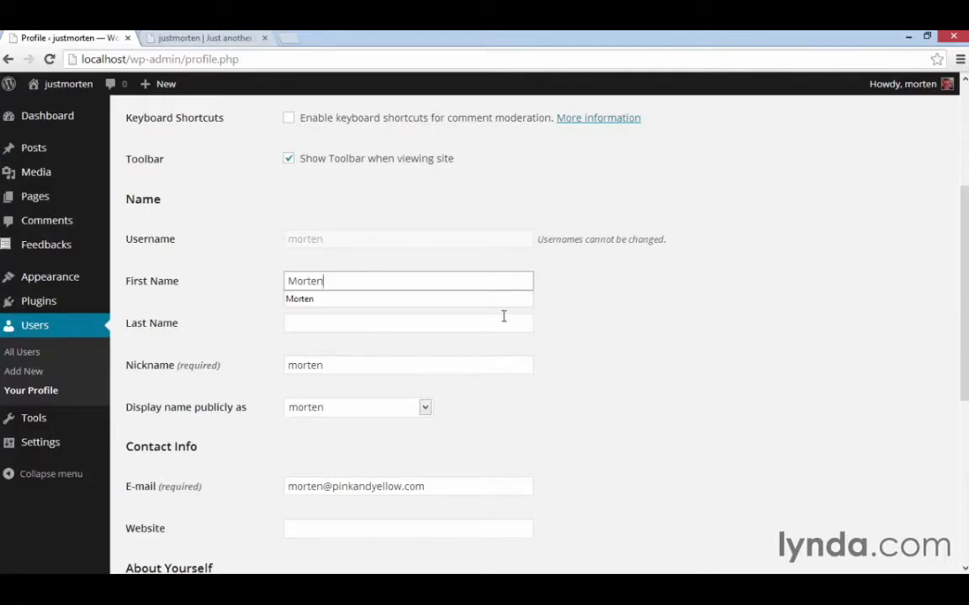
key(Tab)
text(Rand-)
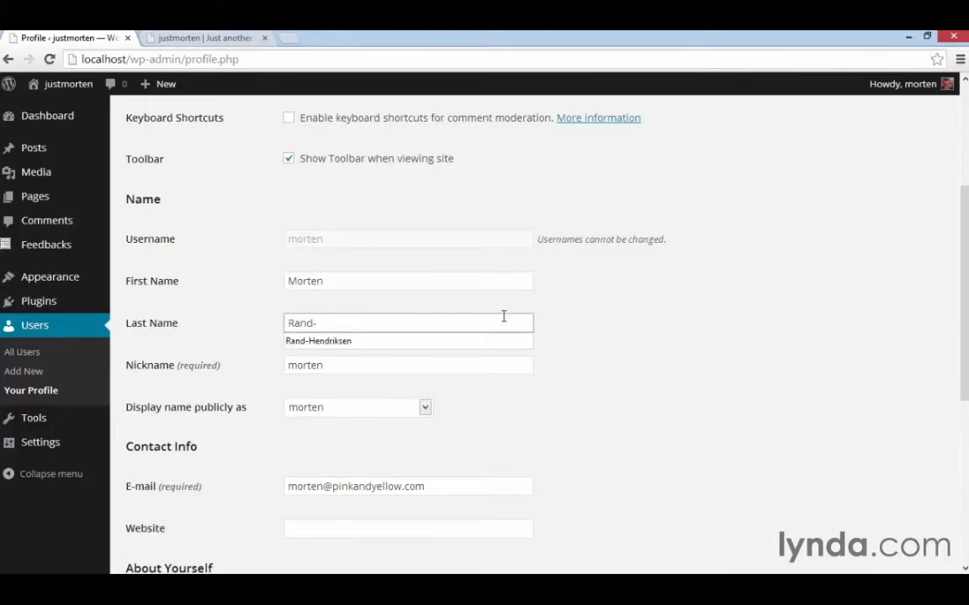
key(Down)
key(Tab)
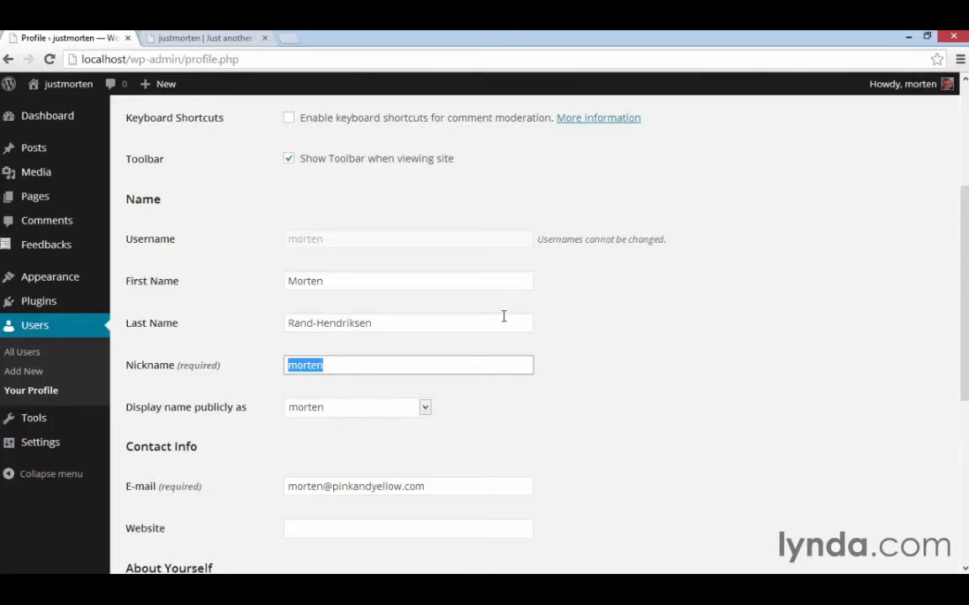
text(mor10)
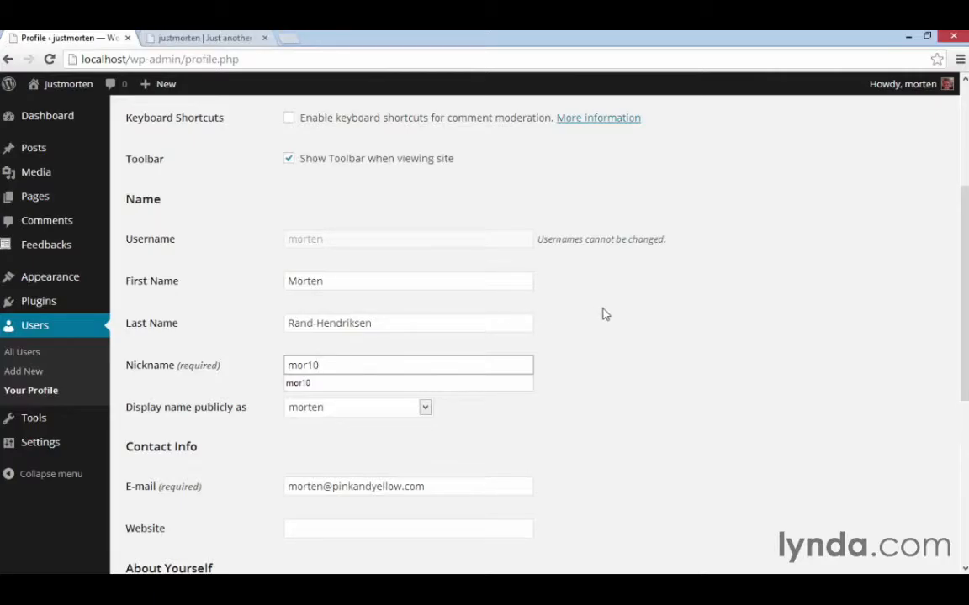
click(599, 356)
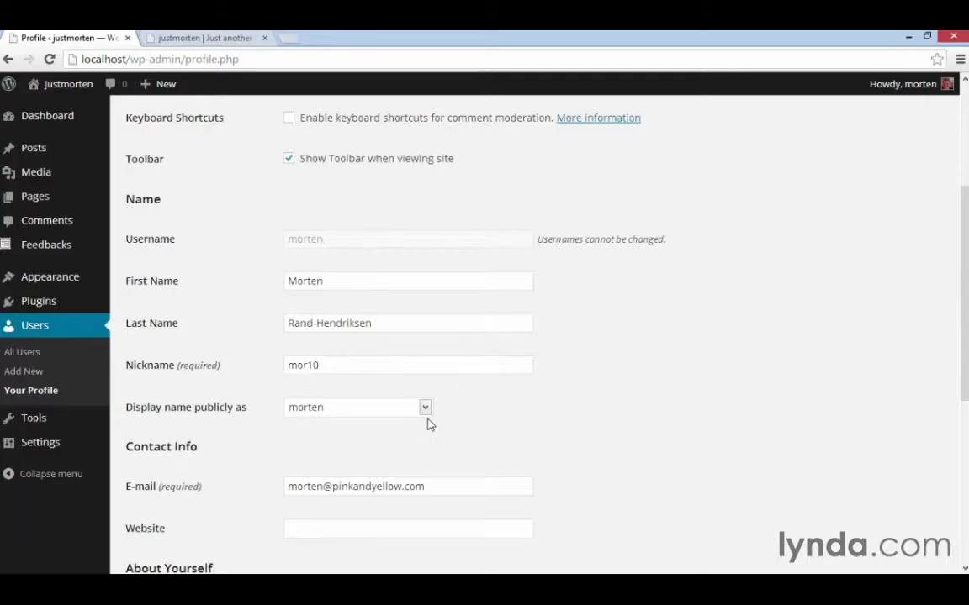
Open the "Why we take pictures" post on the site and examine the author name under its title.
click(181, 36)
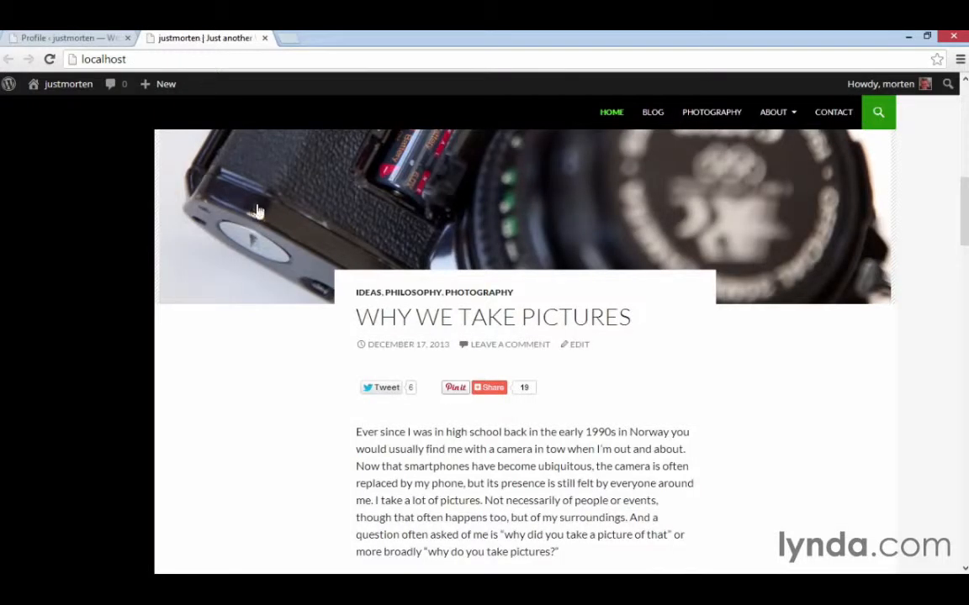
click(401, 309)
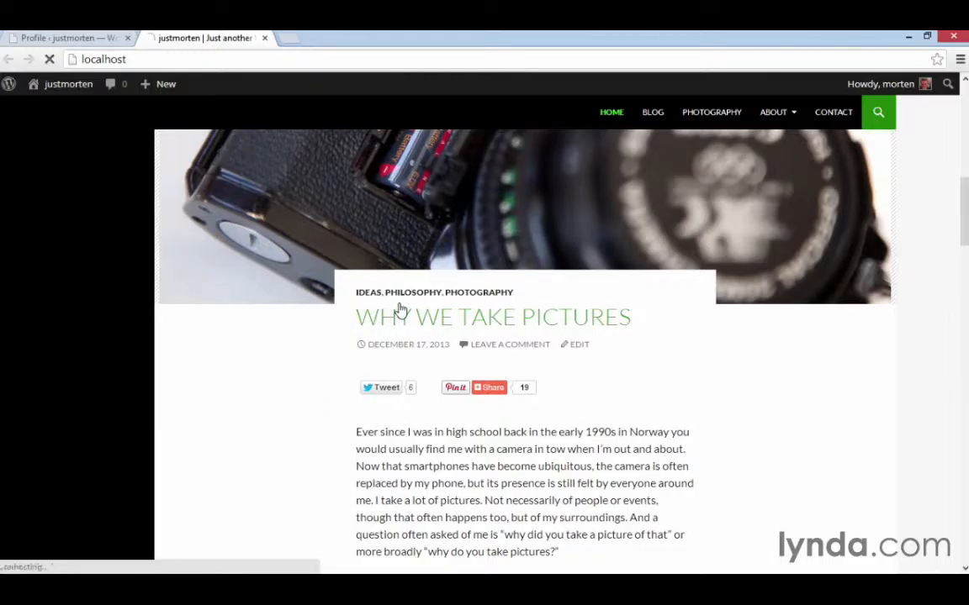
scroll(401, 310, down, 5)
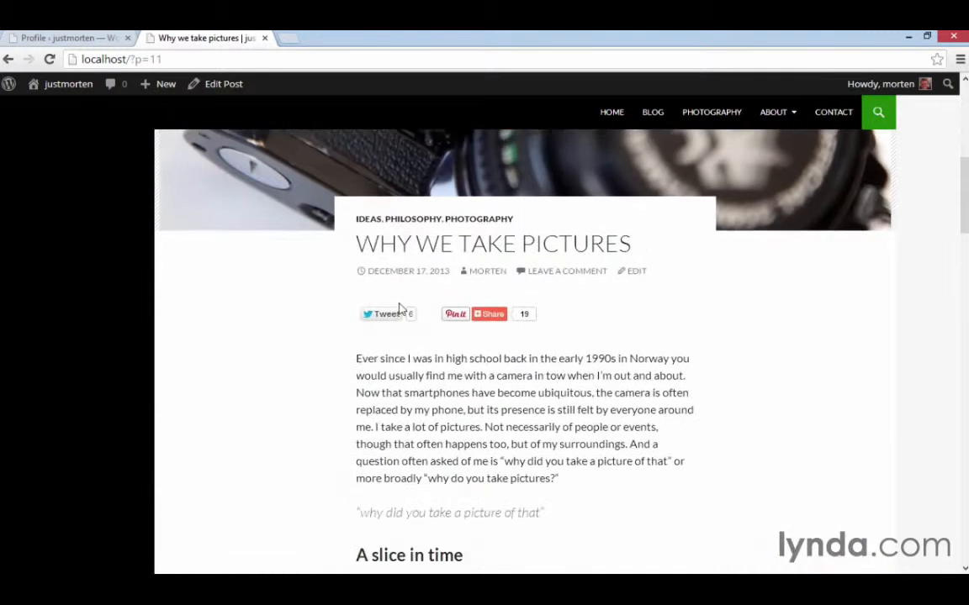
scroll(402, 309, down, 1)
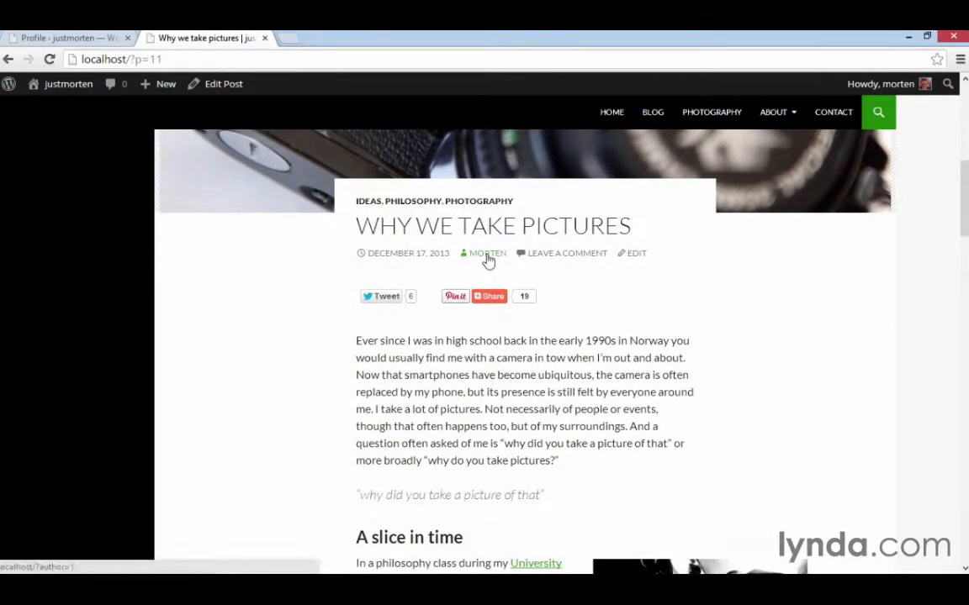
Set the profile's public display name to the first name followed by the last name, and save the profile.
click(67, 38)
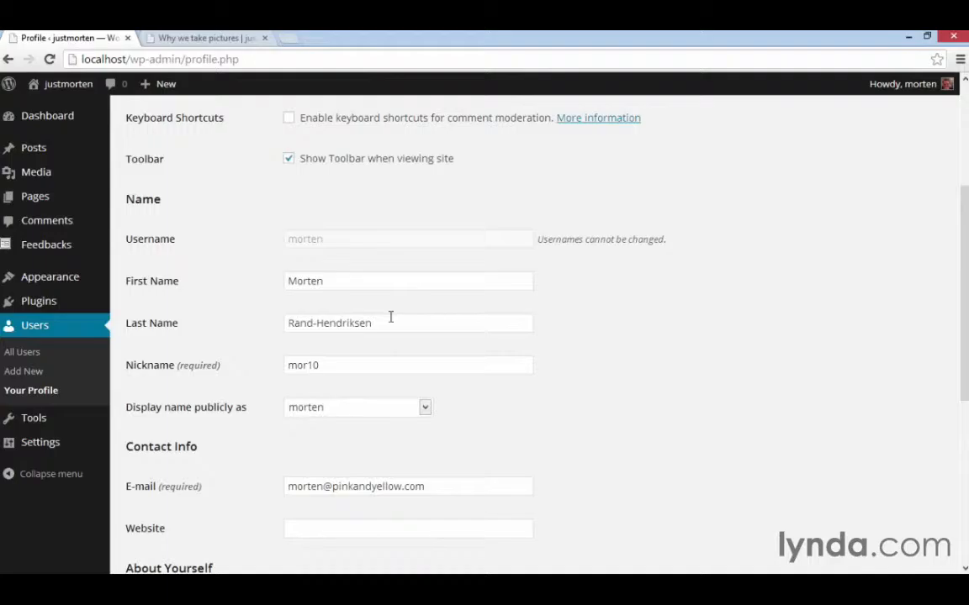
click(424, 410)
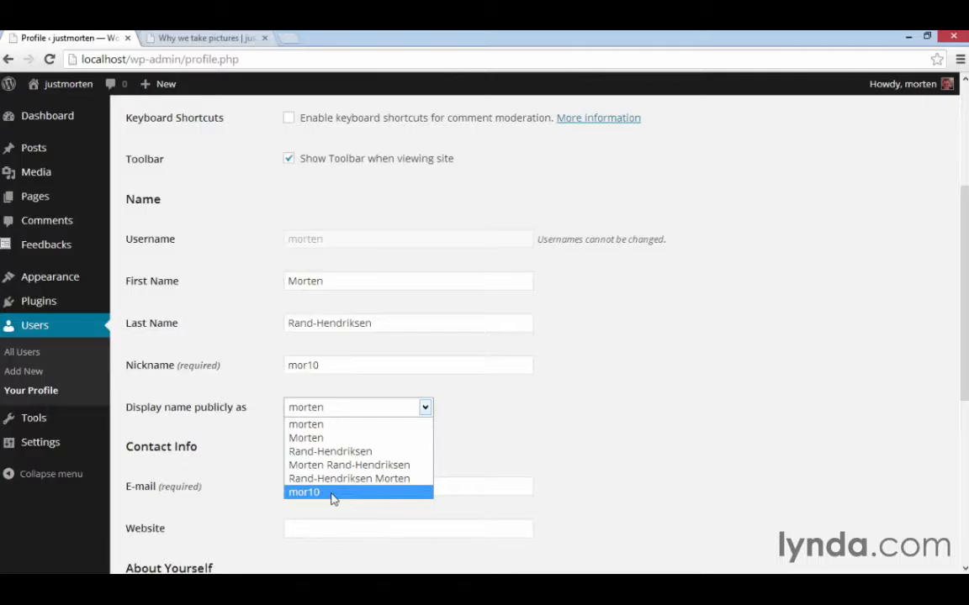
click(353, 471)
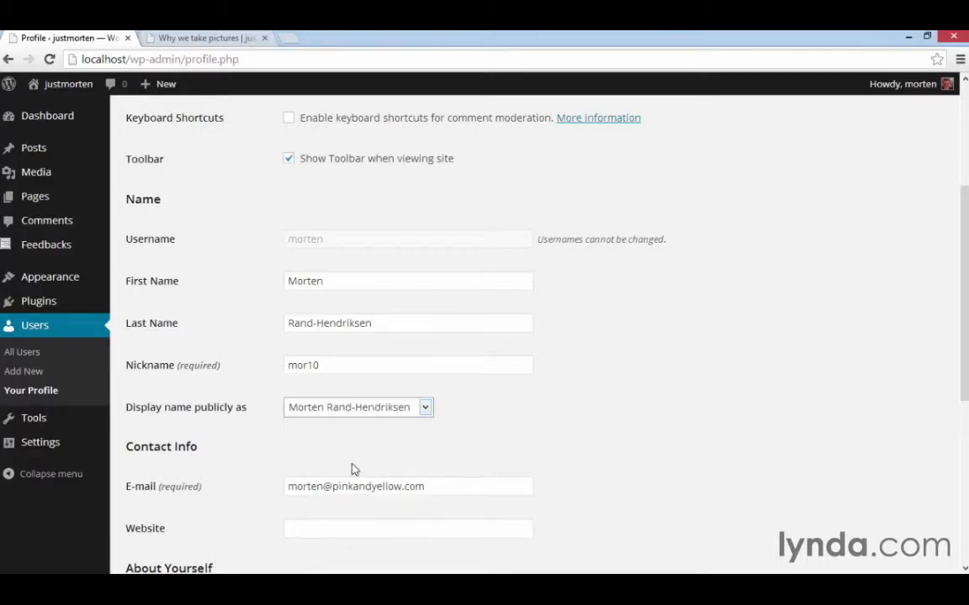
scroll(551, 395, down, 5)
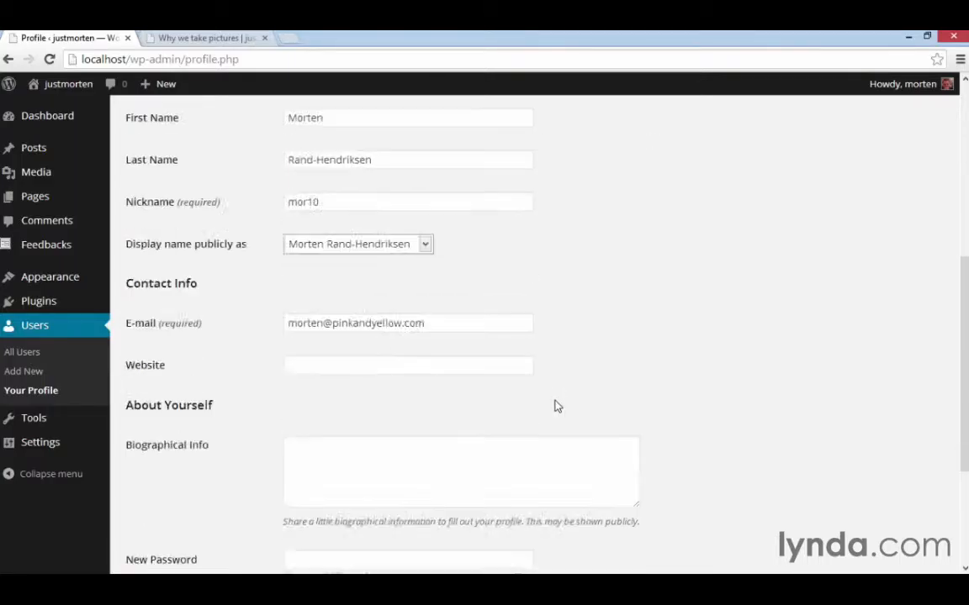
click(194, 501)
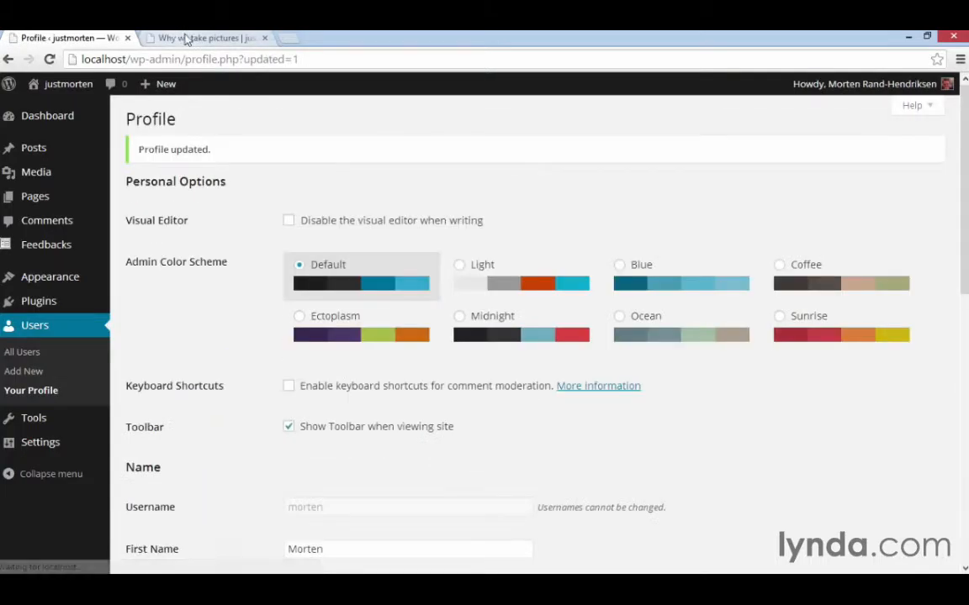
Reload the "Why we take pictures" post and check its author name.
click(184, 37)
click(48, 60)
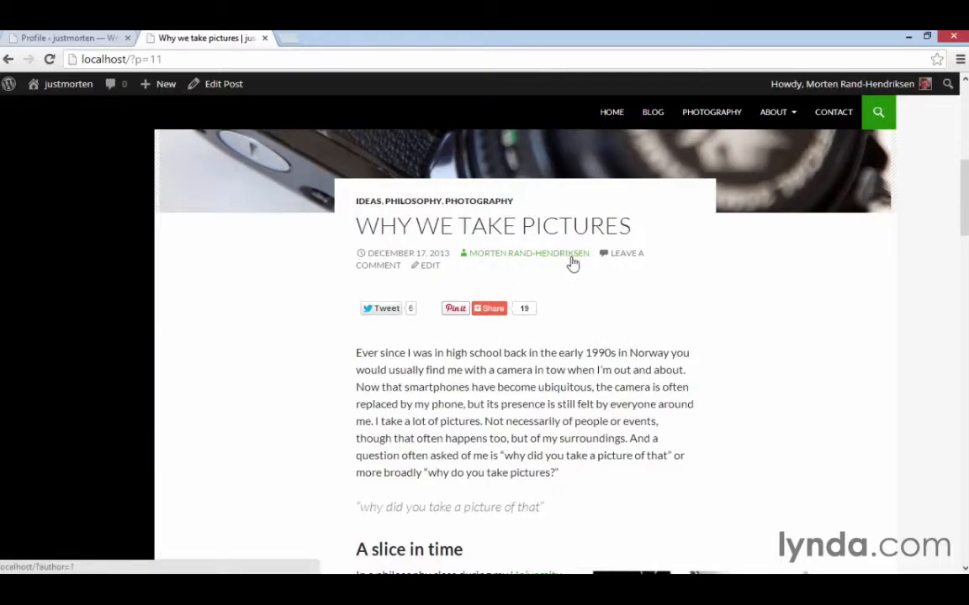
click(74, 38)
scroll(332, 321, down, 5)
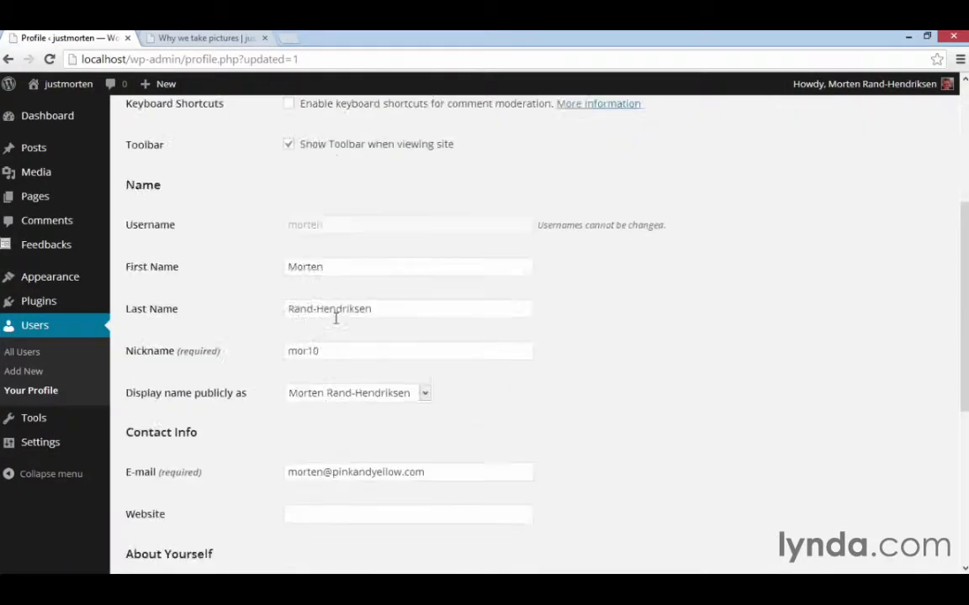
scroll(336, 324, down, 1)
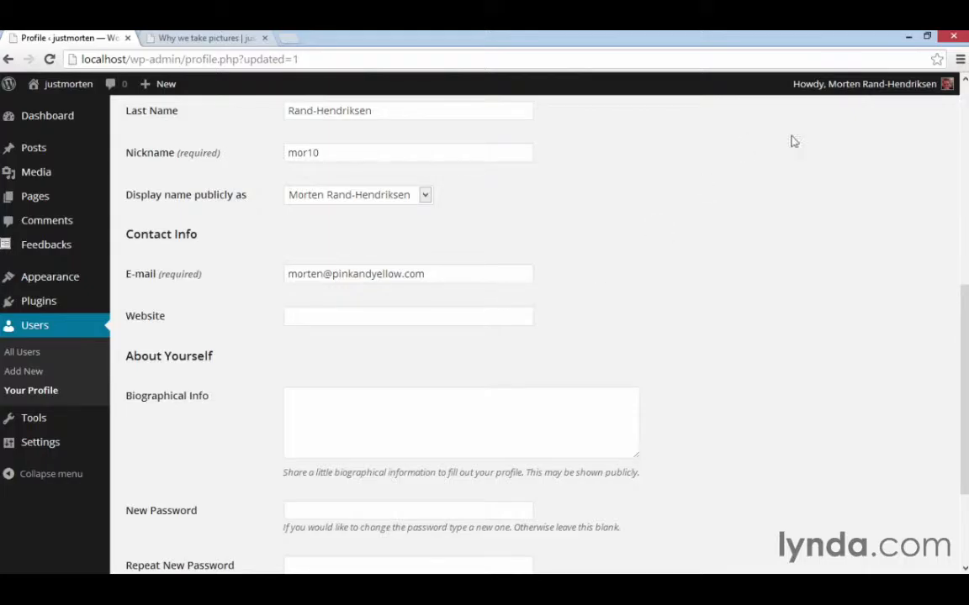
mouse_move(862, 84)
click(432, 313)
text(http://m)
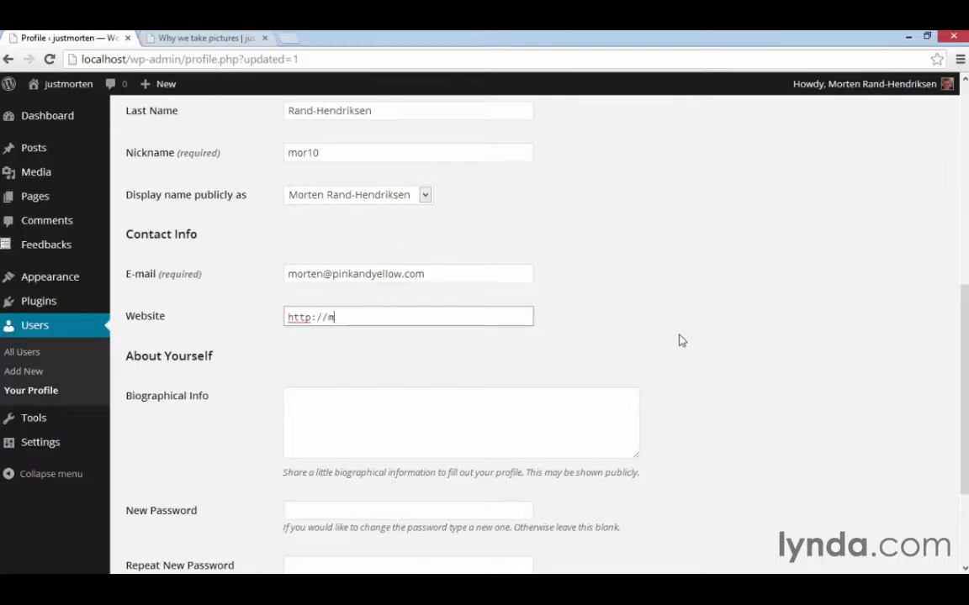
text(or10.com)
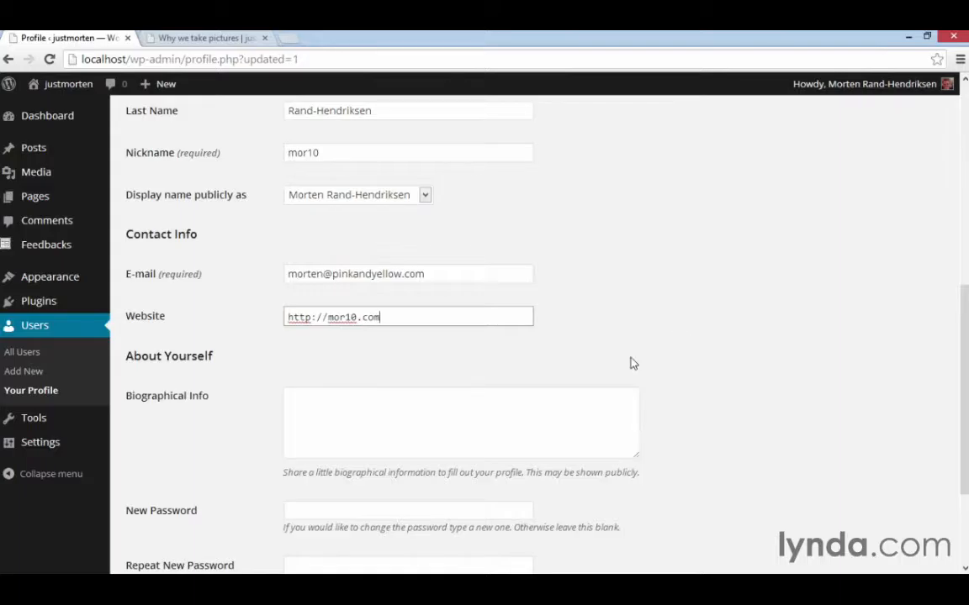
Enter the user's first name followed by "is a staff author with lynda.com. He also likes music." as biographical info, and save the profile.
scroll(365, 458, down, 1)
click(365, 384)
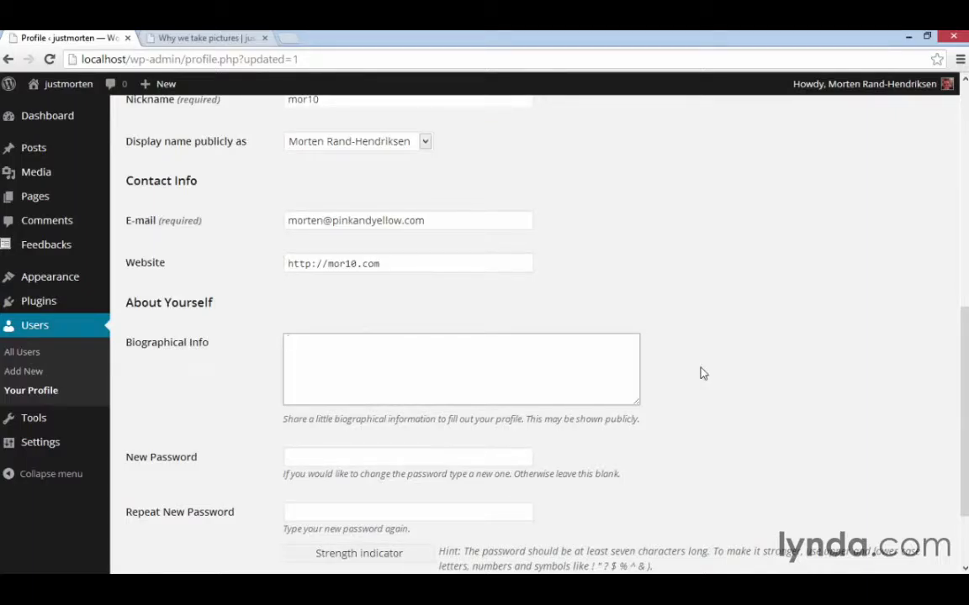
text(Morten is a staff author with lynda.com.)
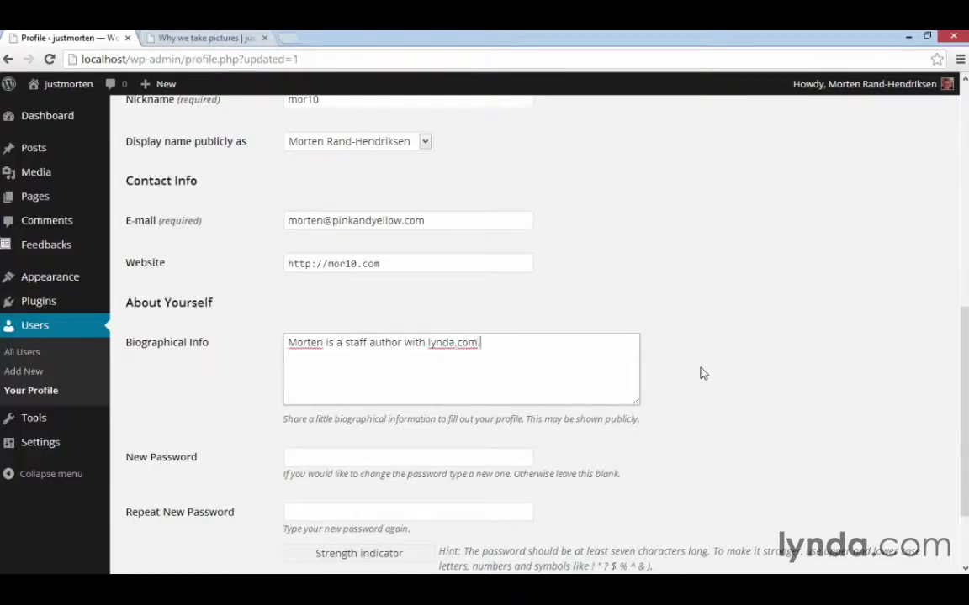
text( He also likes music.)
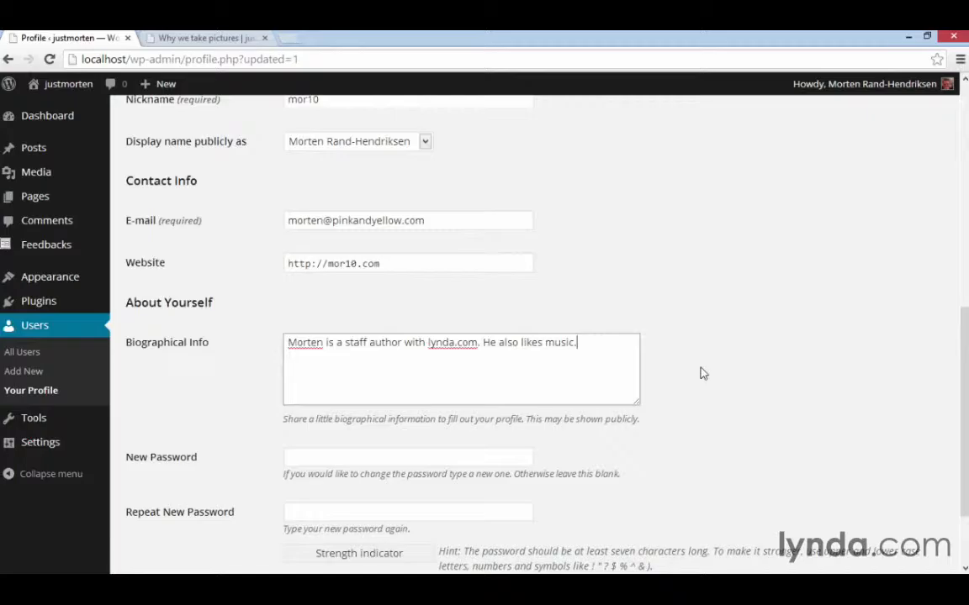
scroll(698, 371, down, 2)
click(195, 499)
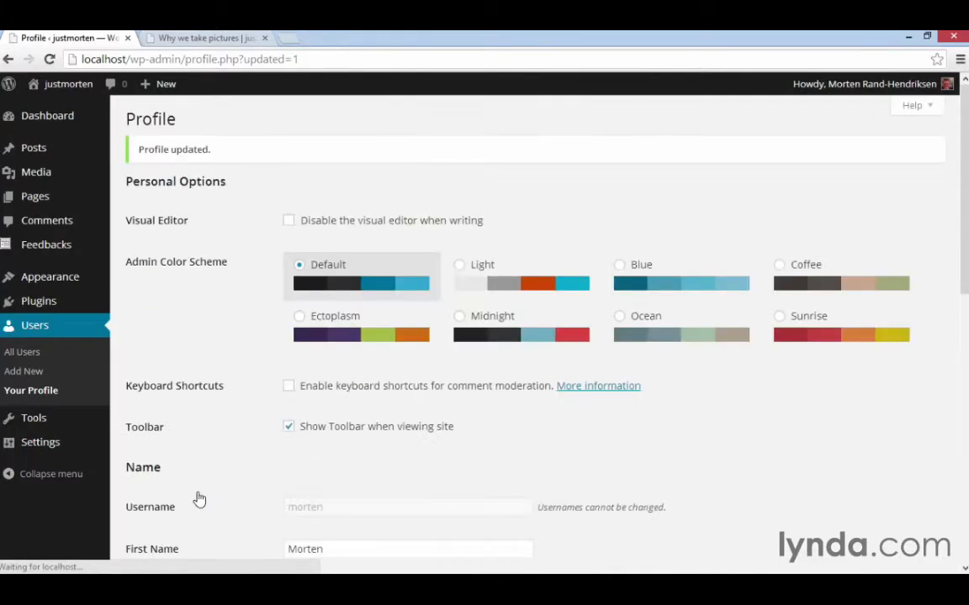
Open the site's Contributors page and examine the biography under the author's name.
click(207, 38)
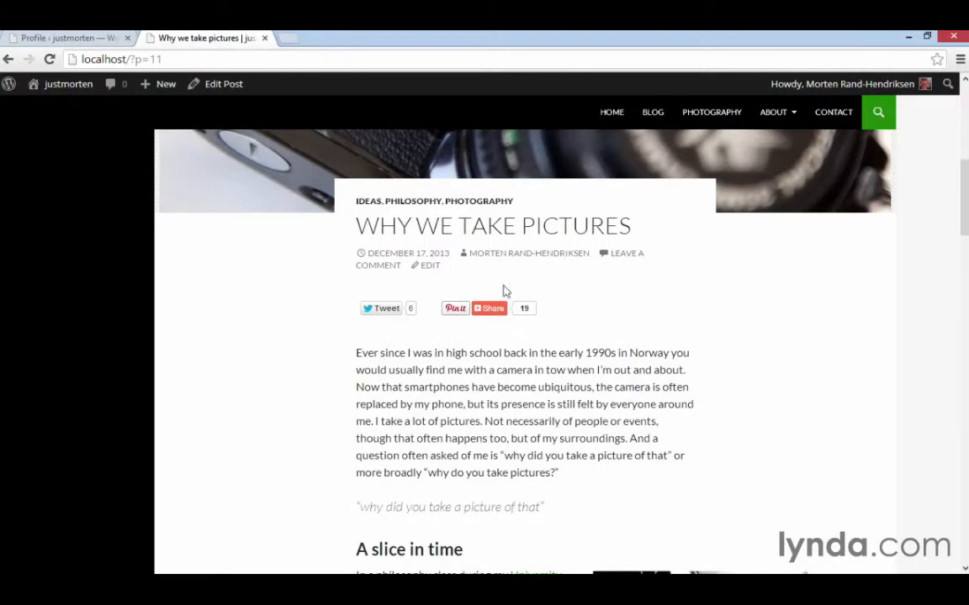
mouse_move(794, 123)
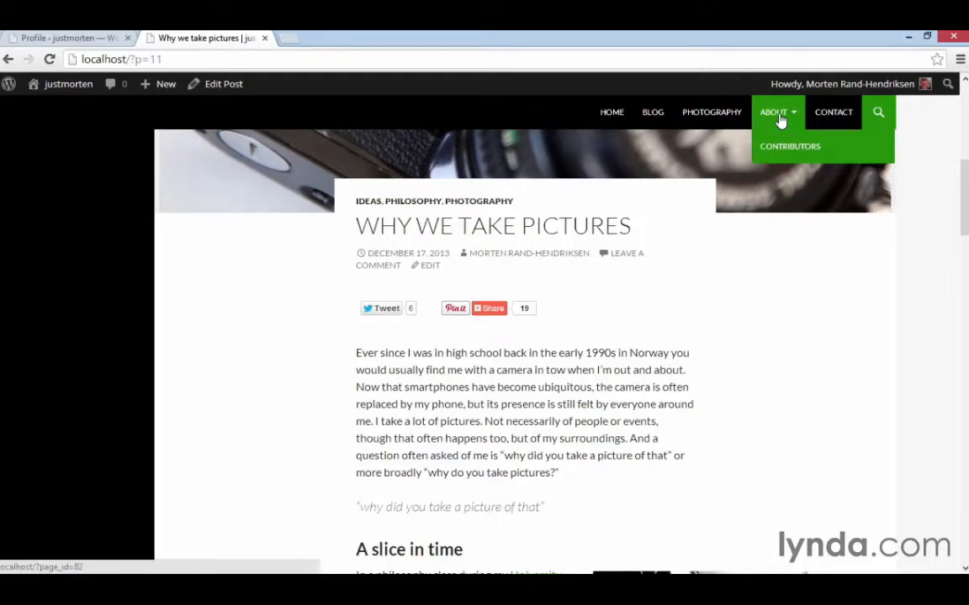
click(802, 156)
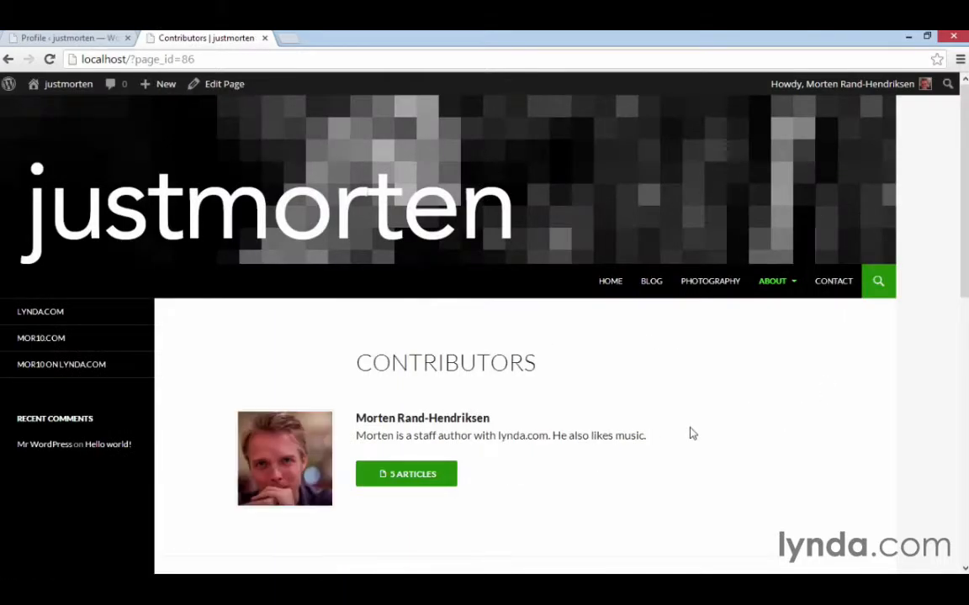
scroll(692, 433, down, 2)
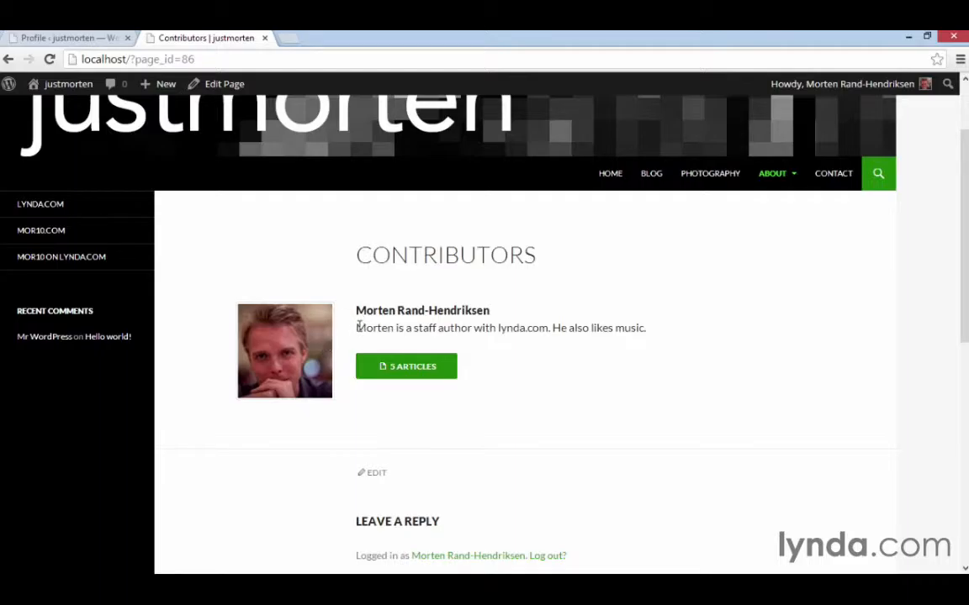
drag(356, 328, 555, 343)
click(651, 332)
Try a weak sample password in the profile's New Password field, clear it again, and update the profile.
click(69, 37)
scroll(538, 442, down, 7)
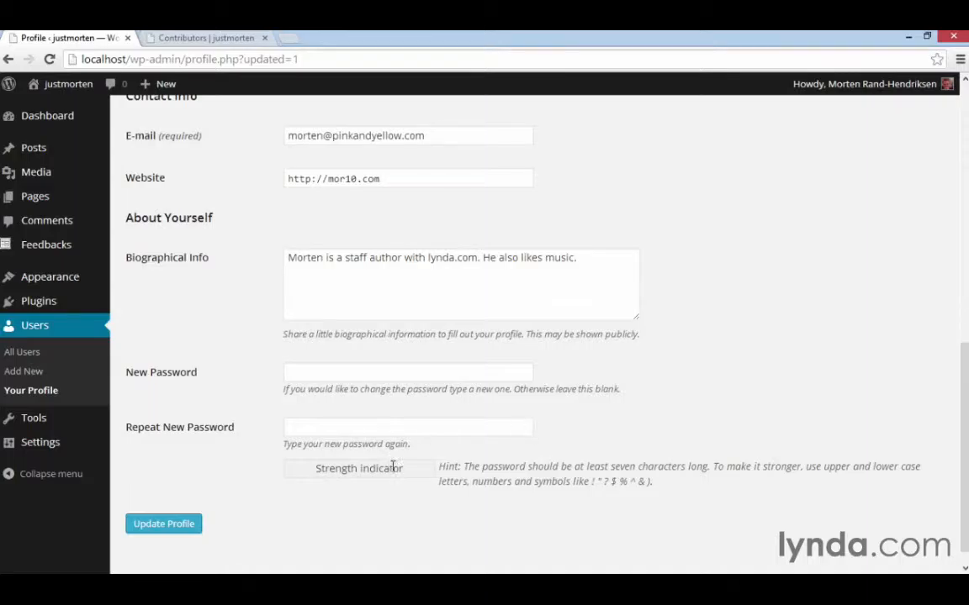
click(370, 372)
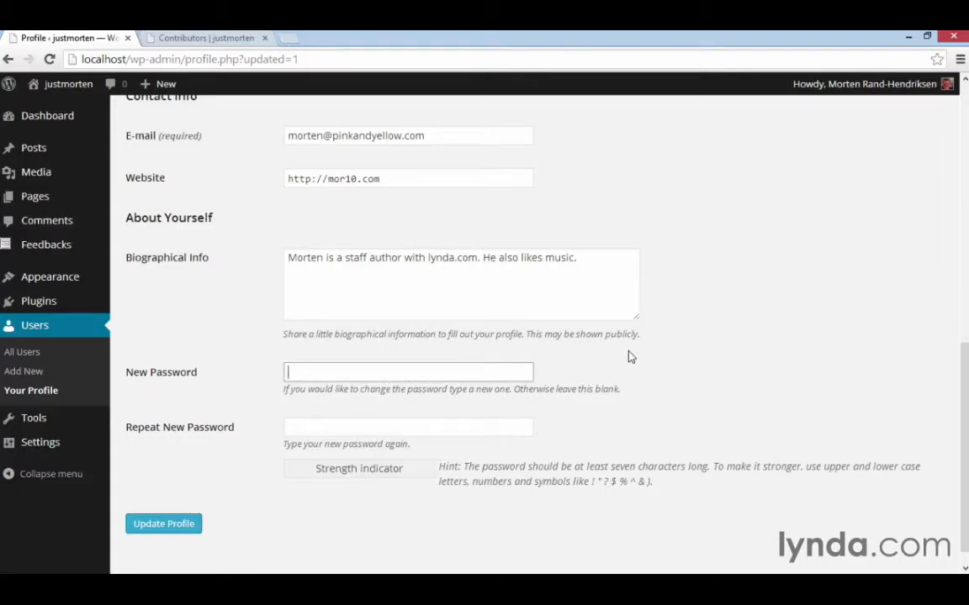
text(123456)
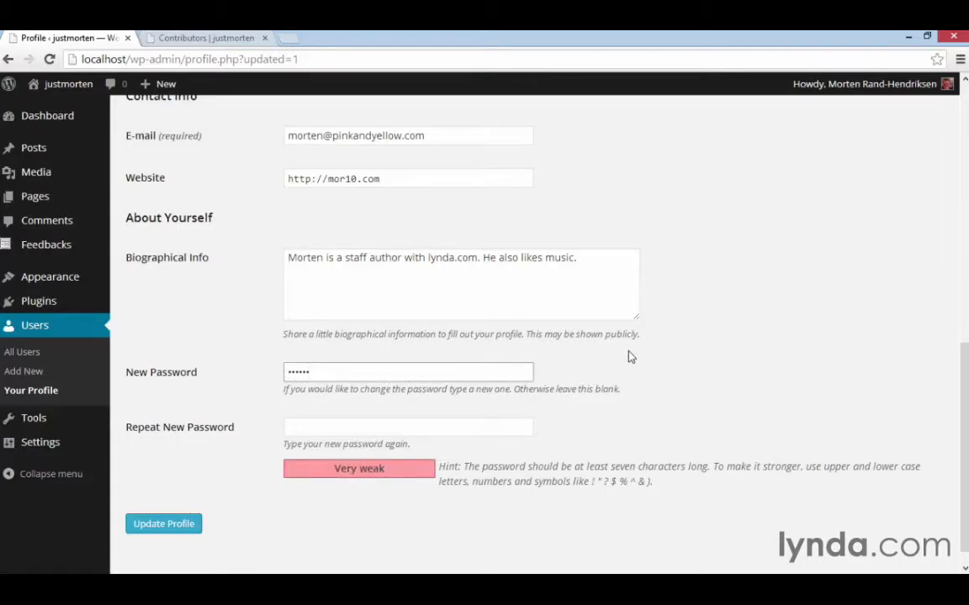
key(BackSpace)
key(BackSpace)
key(BackSpace)
key(BackSpace)
key(BackSpace)
key(BackSpace)
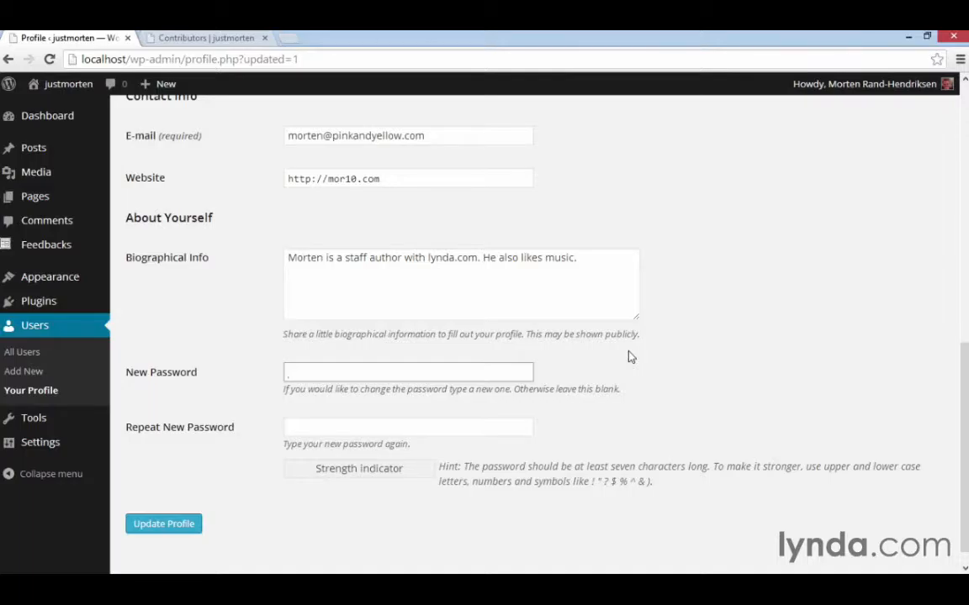
click(168, 525)
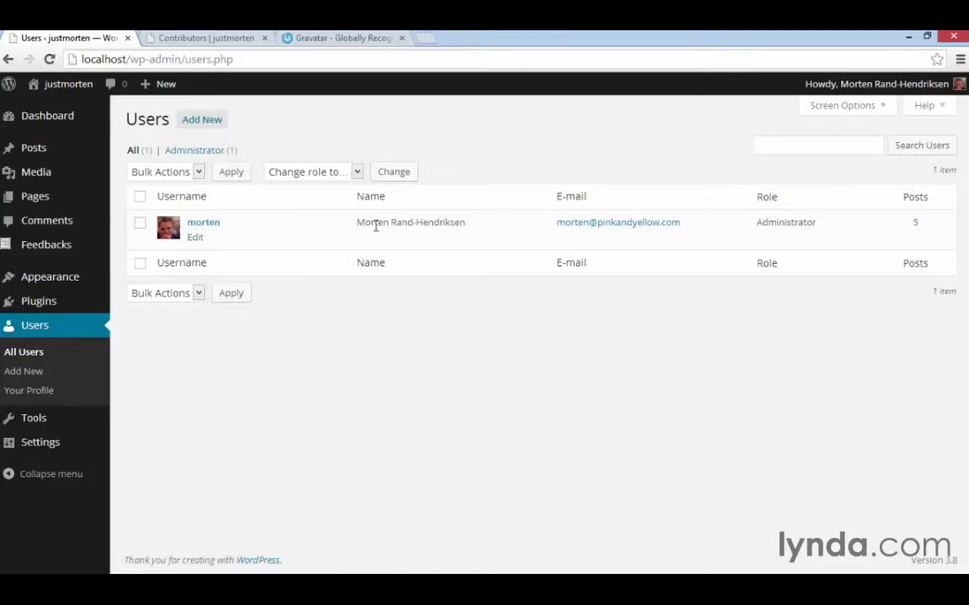
Check the user's avatar in the account details and on the Contributors page.
mouse_move(943, 93)
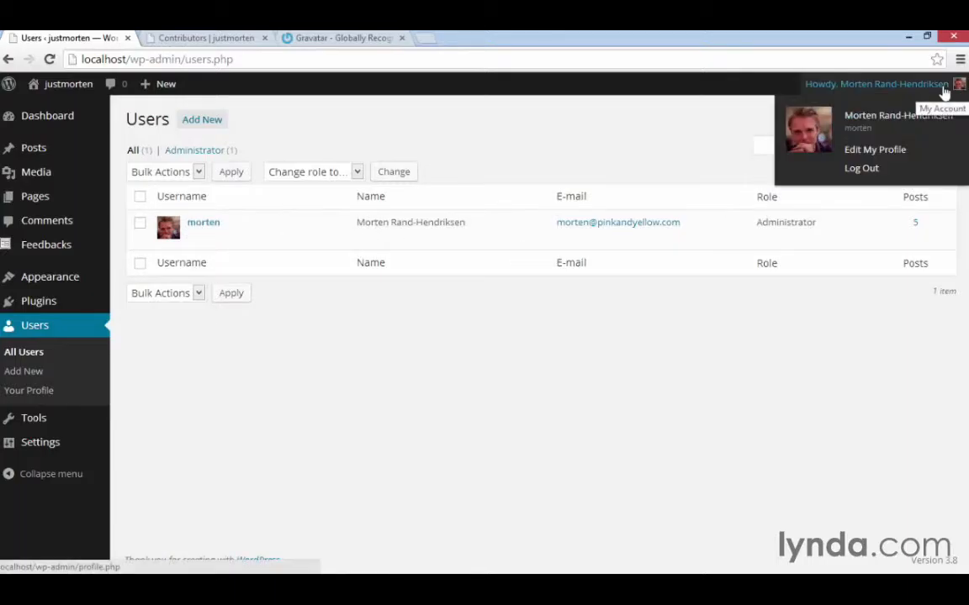
click(168, 38)
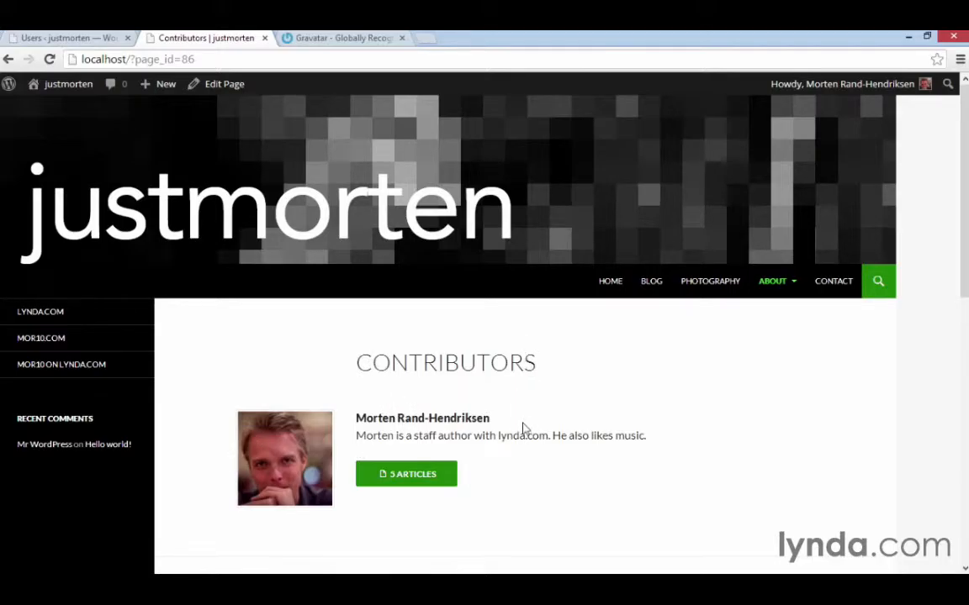
scroll(522, 429, down, 1)
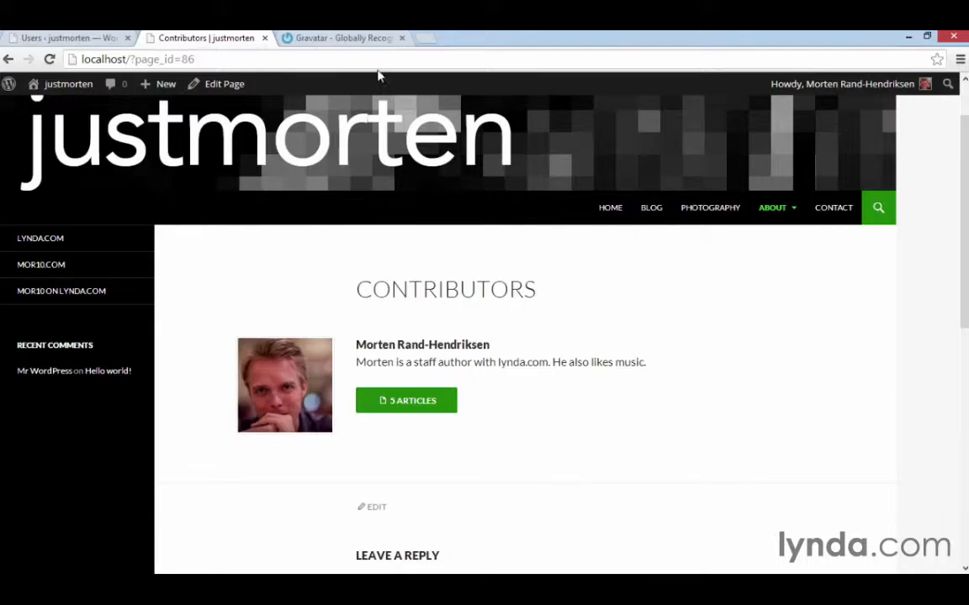
Switch to the Gravatar site and sign in with the account's e-mail address and password.
click(342, 39)
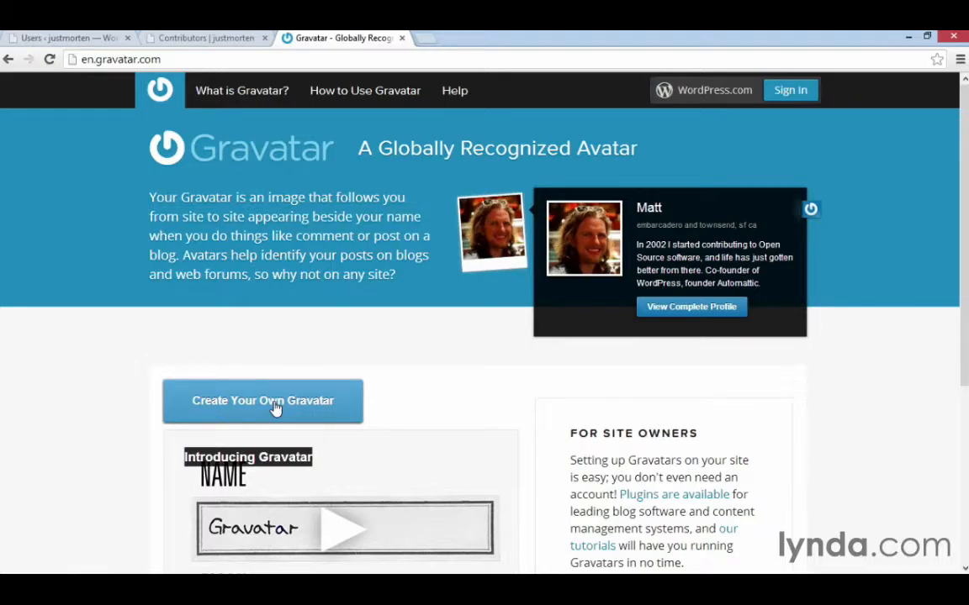
click(795, 100)
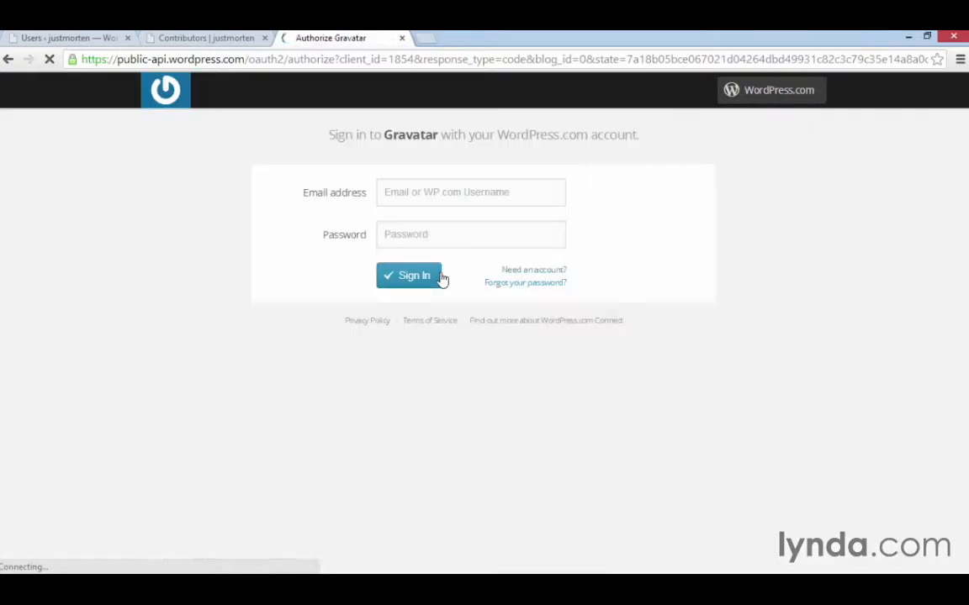
click(435, 194)
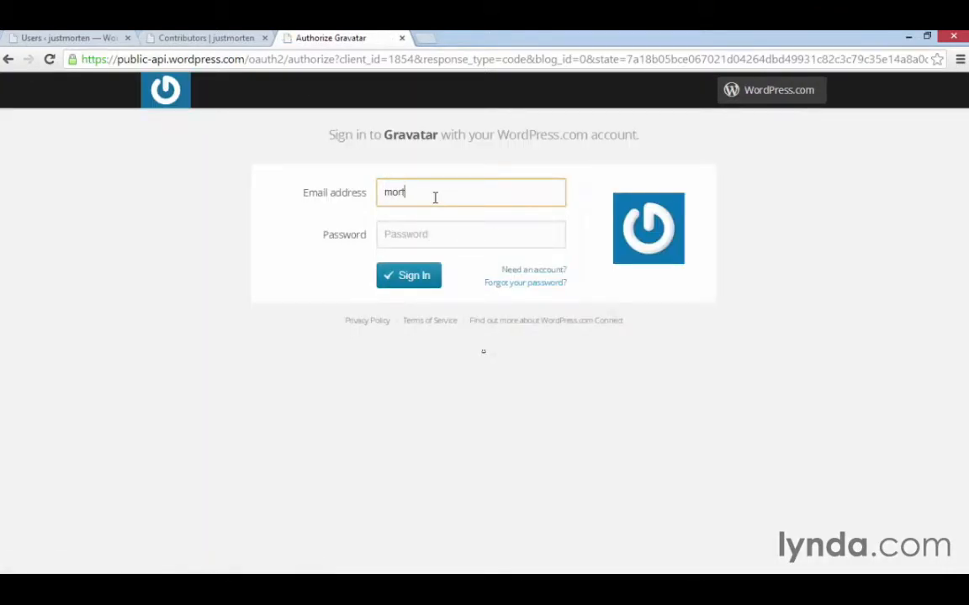
key(Tab)
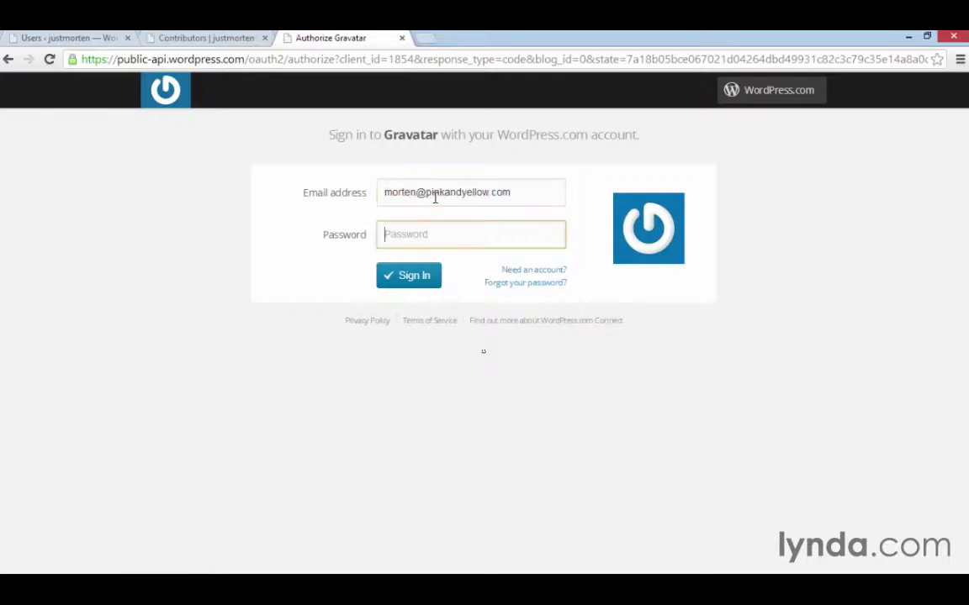
text(********)
key(Return)
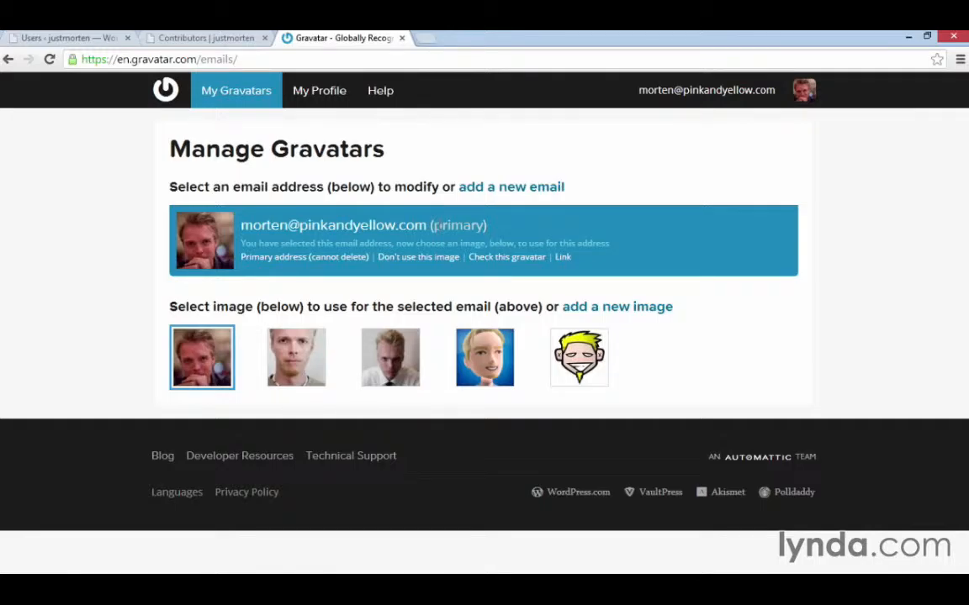
Add a new Gravatar image by uploading the portrait JPEG from the computer's Desktop.
click(625, 311)
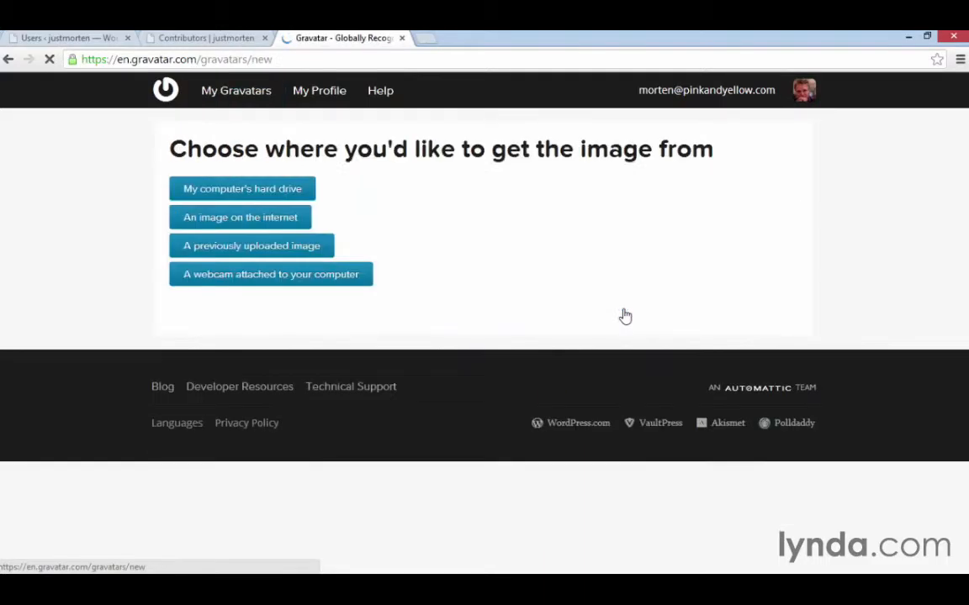
click(218, 192)
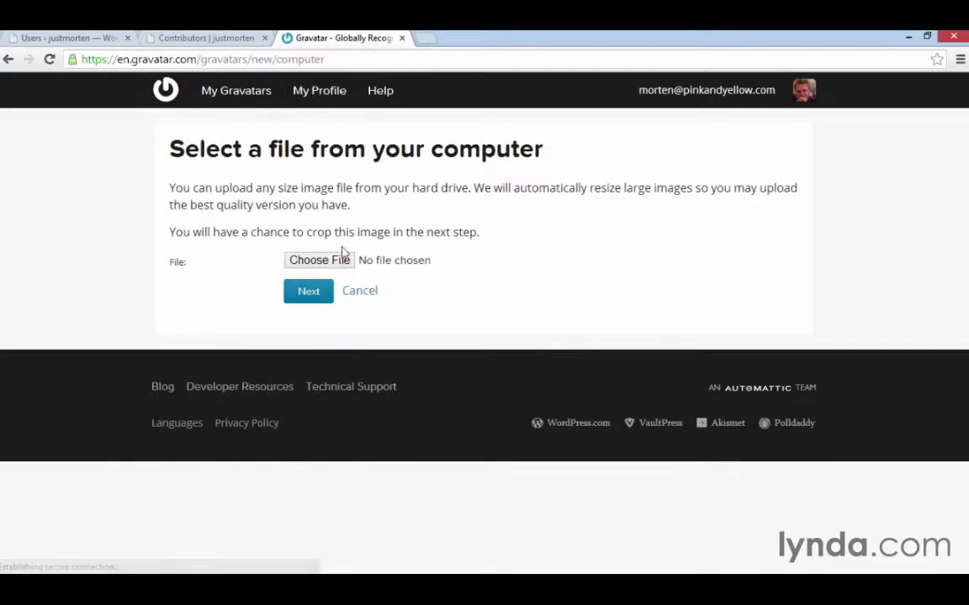
click(340, 259)
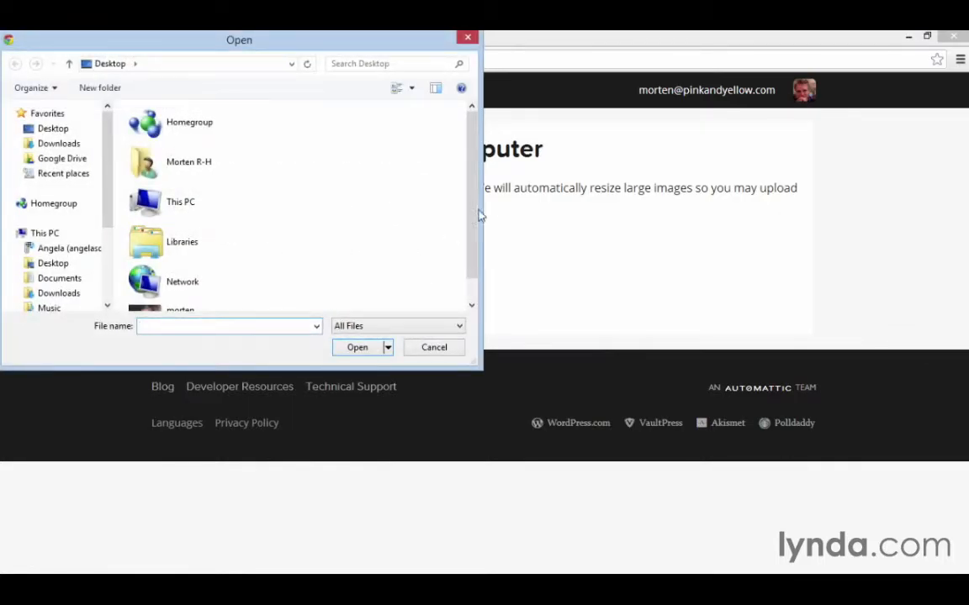
scroll(471, 217, down, 1)
click(204, 293)
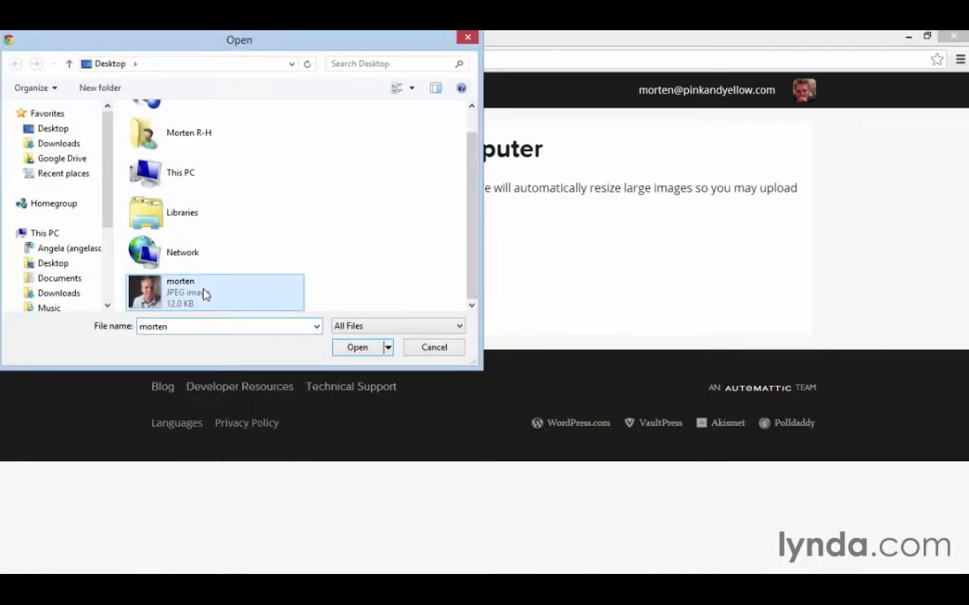
click(357, 348)
click(308, 301)
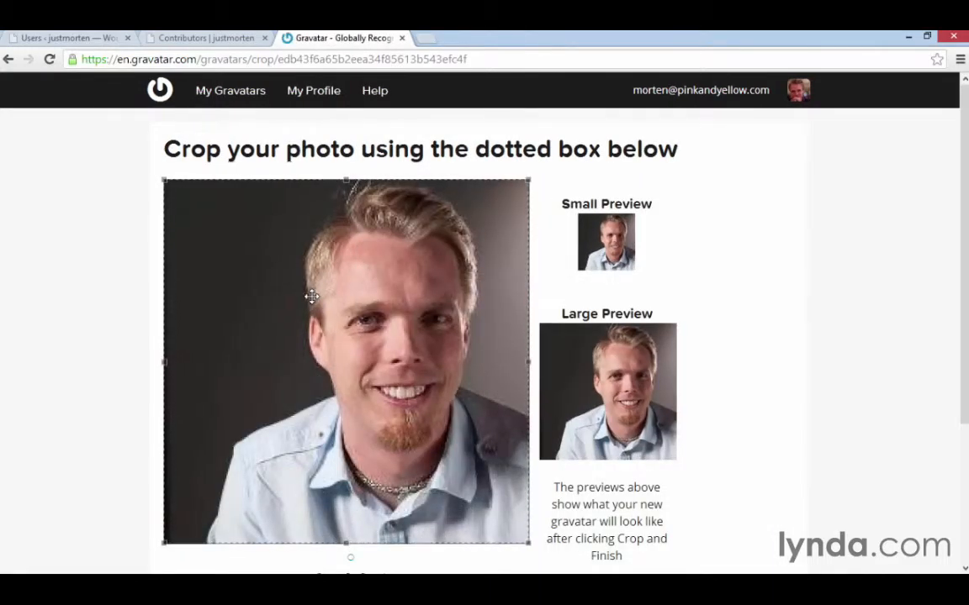
Crop the new Gravatar to the full uploaded photo and give it a G rating.
scroll(704, 333, down, 2)
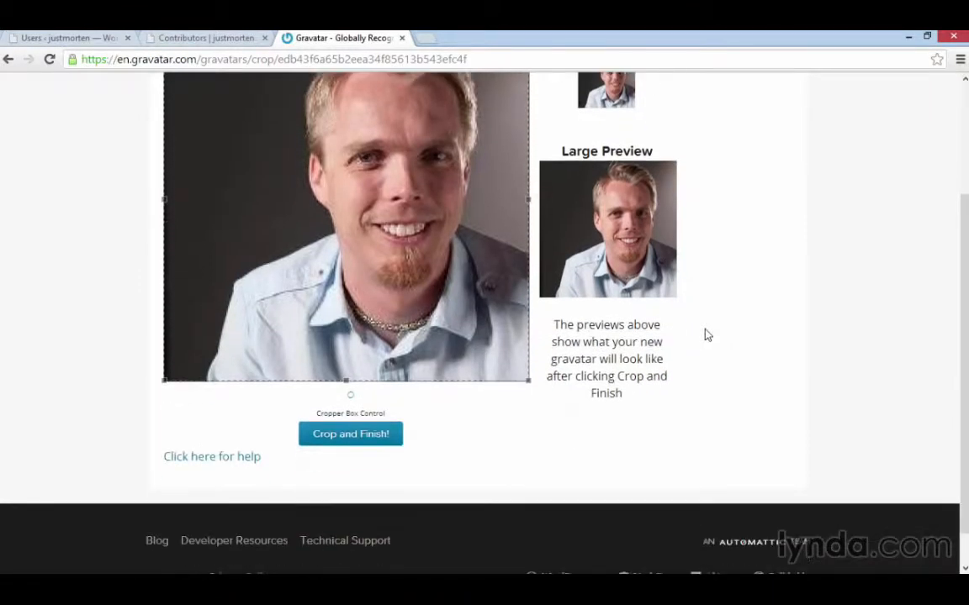
click(356, 443)
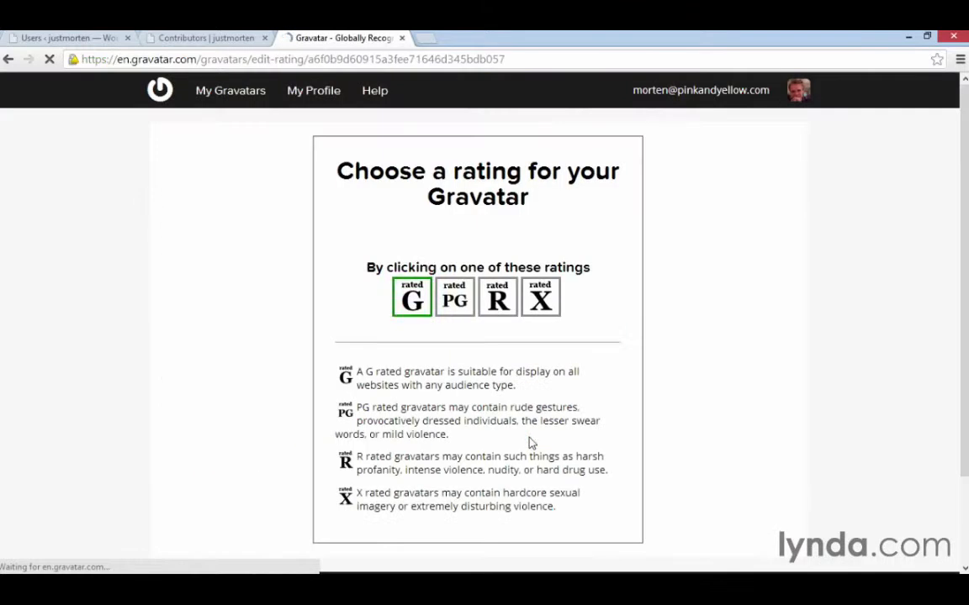
scroll(614, 335, down, 2)
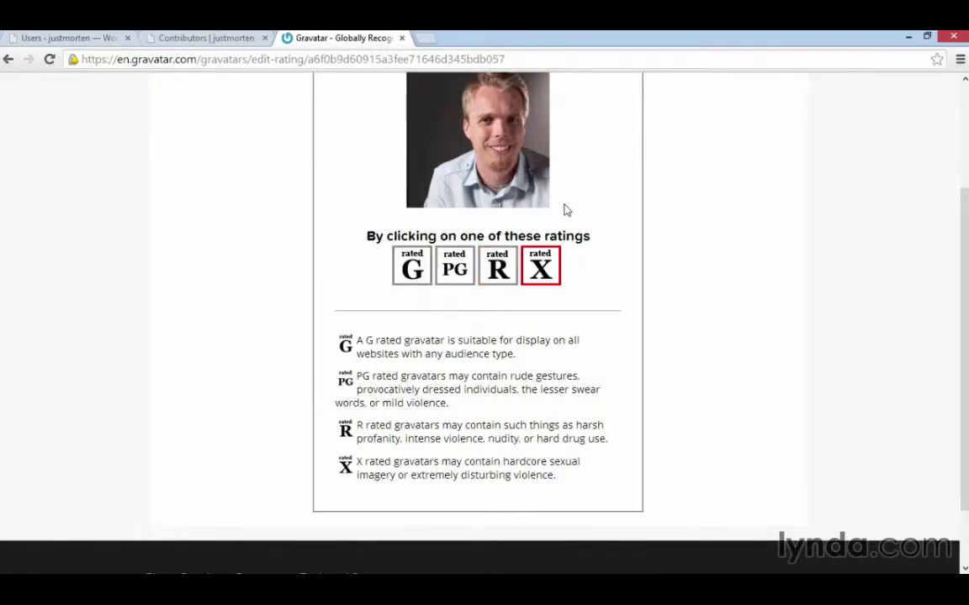
click(412, 268)
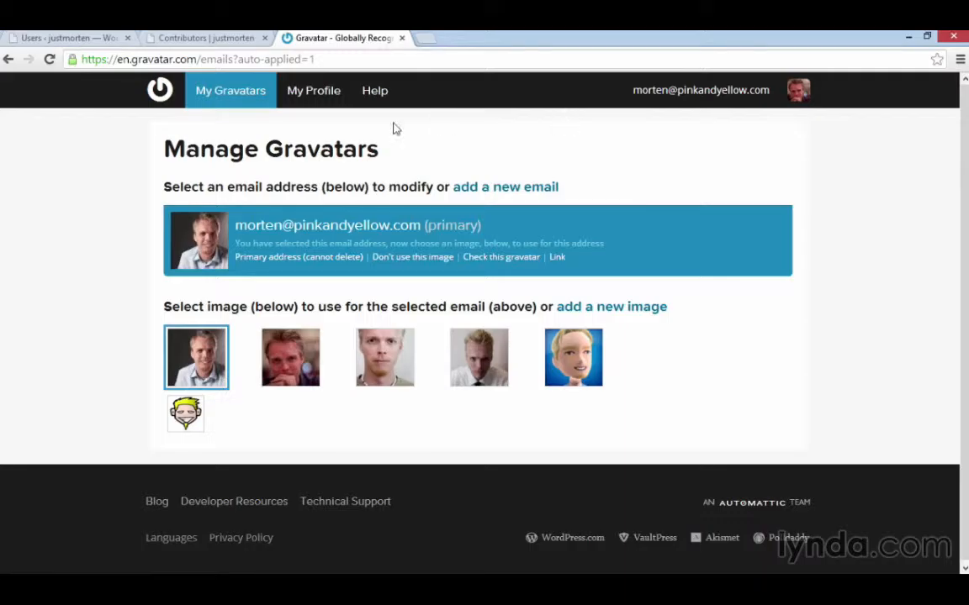
Open the Gravatar profile's name and details, and examine the public profile page at gravatar.com/mor10 in a new tab.
click(296, 101)
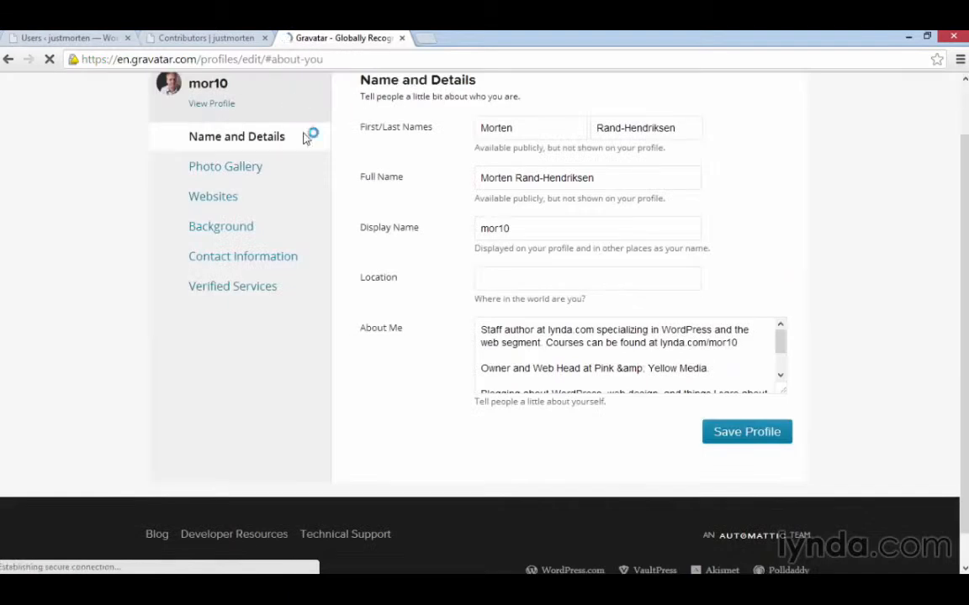
scroll(396, 334, up, 2)
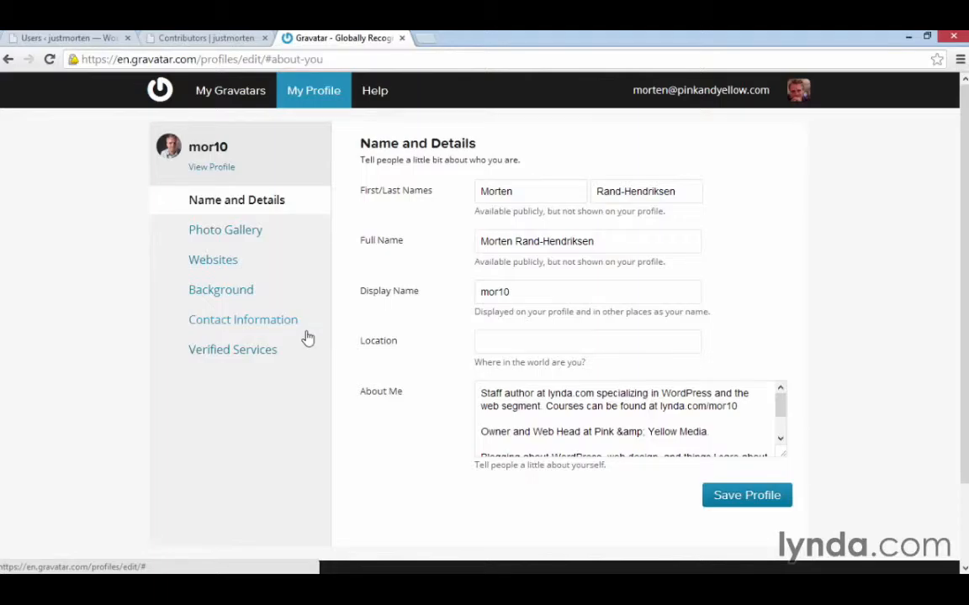
key(ctrl+t)
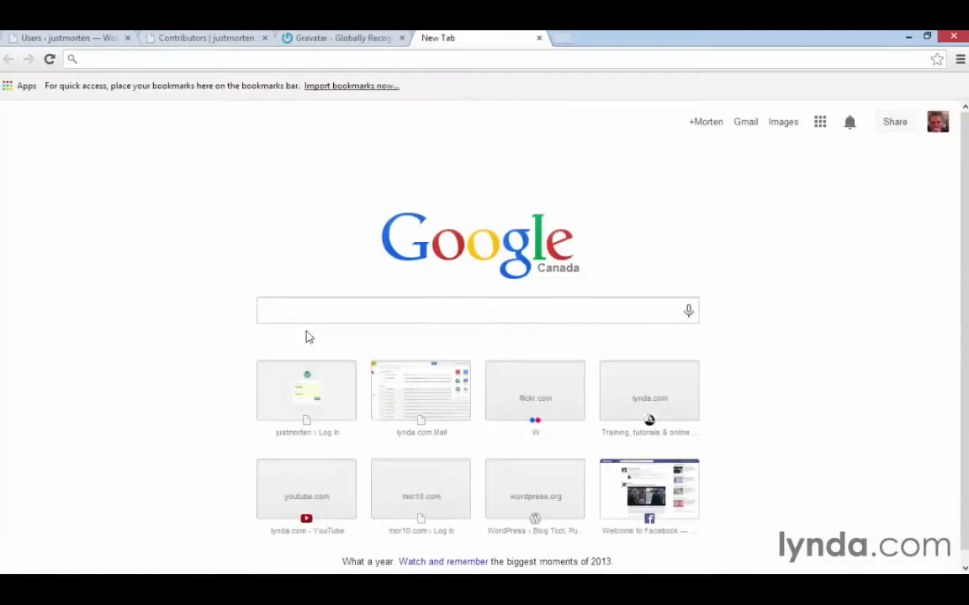
text(gravatar.com/)
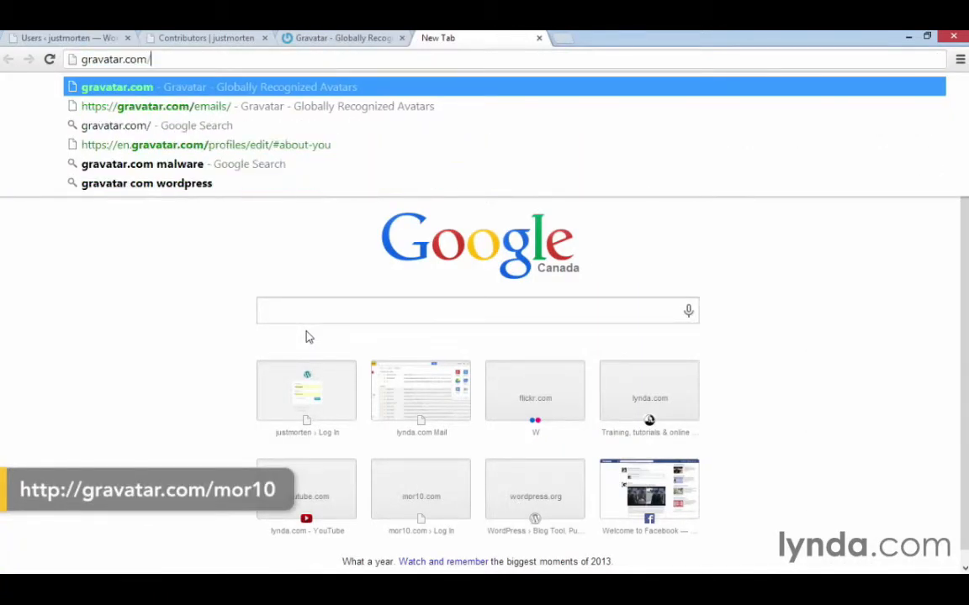
text(mor10)
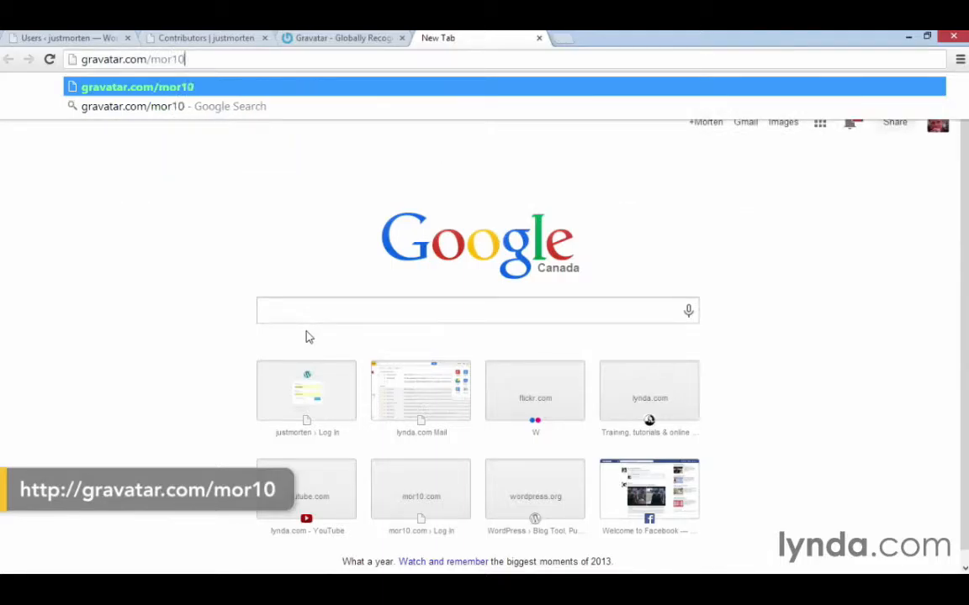
key(Return)
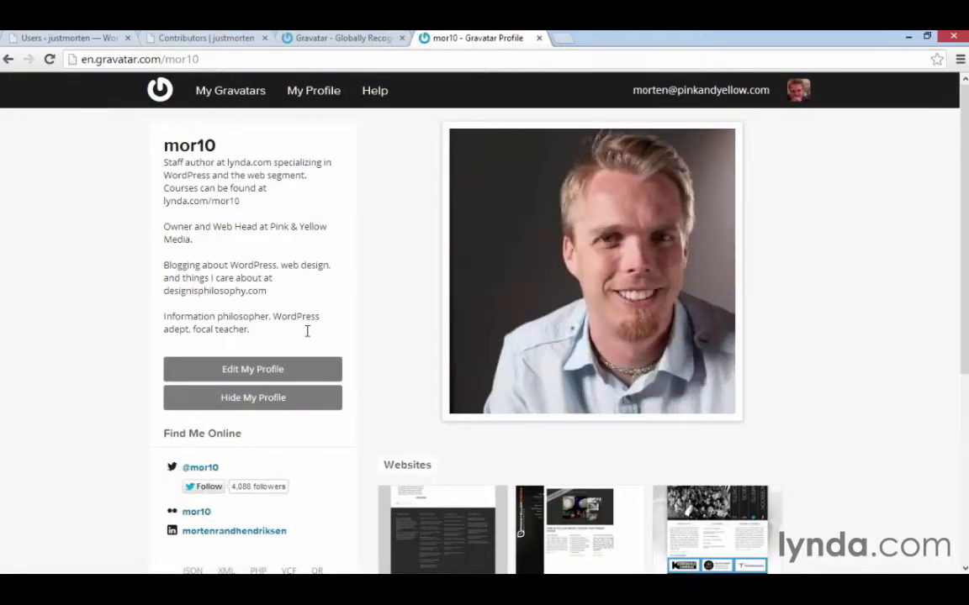
scroll(390, 318, down, 2)
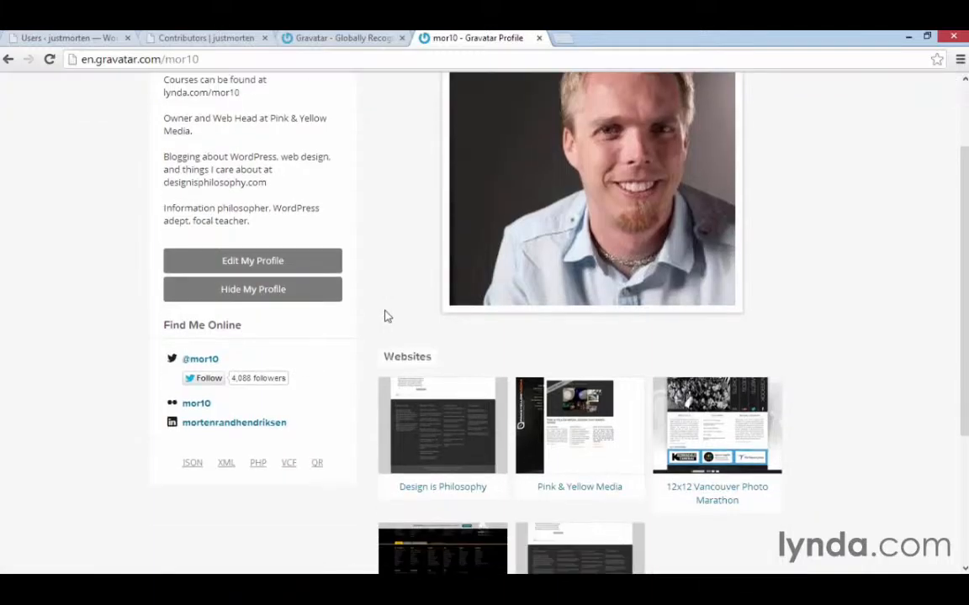
scroll(240, 110, up, 2)
scroll(419, 329, down, 3)
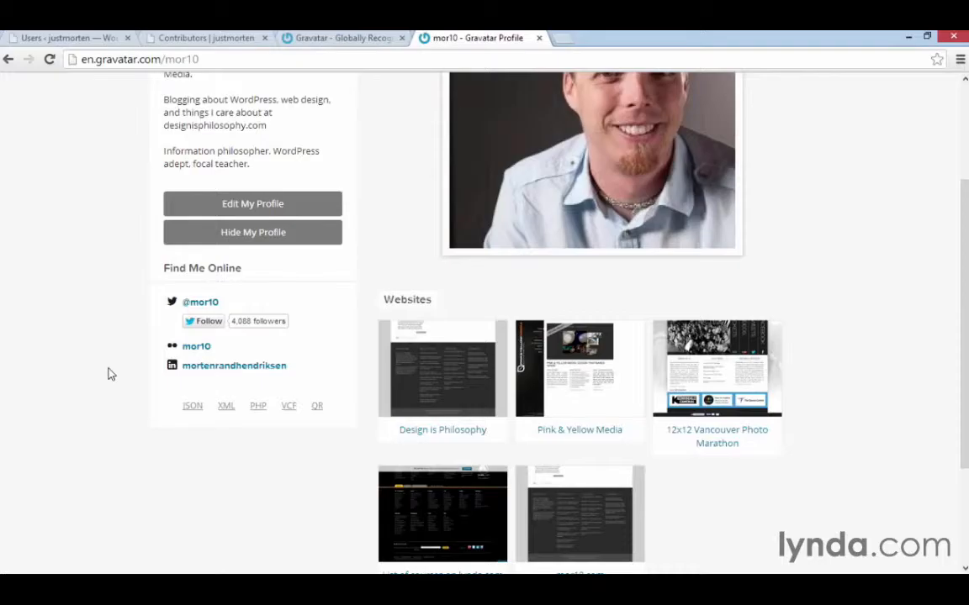
scroll(110, 374, up, 3)
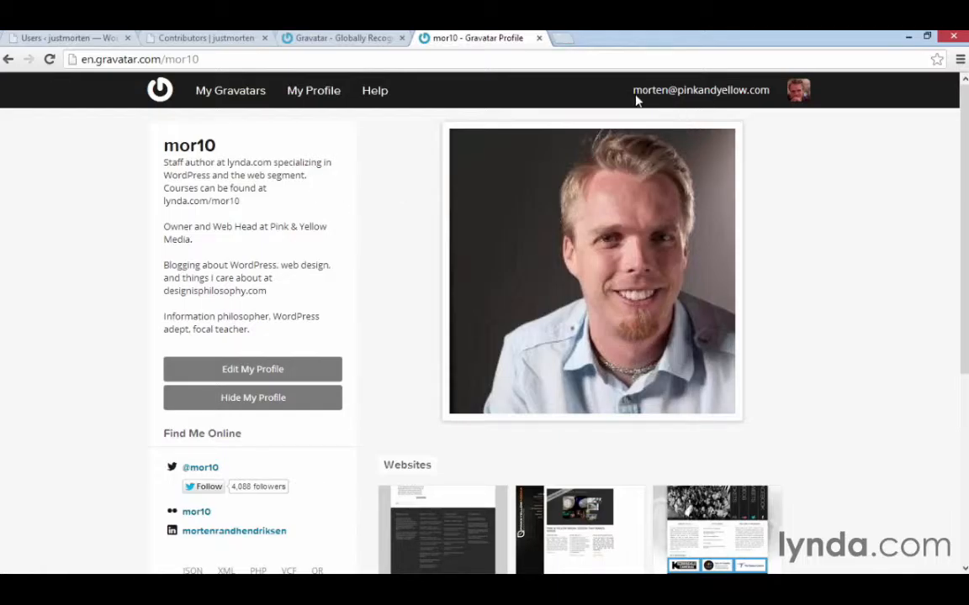
Return to the WordPress users list and start a new user, entering the username and e-mail address.
click(72, 38)
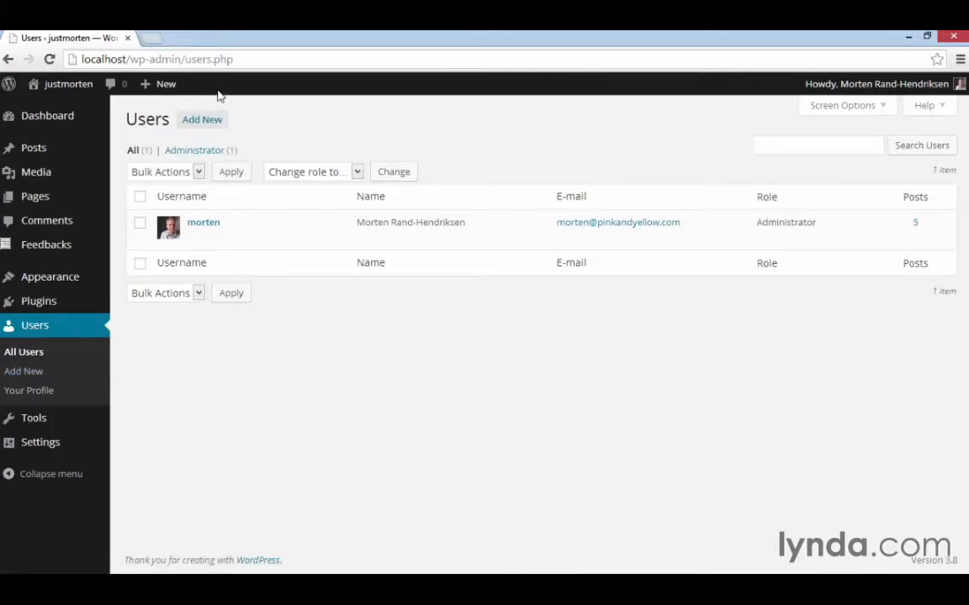
mouse_move(158, 89)
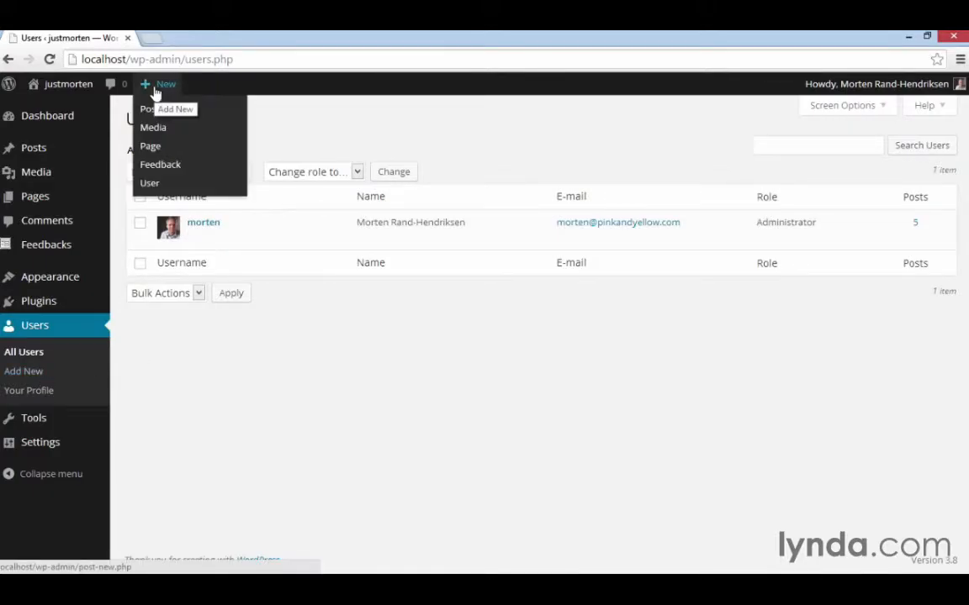
click(167, 188)
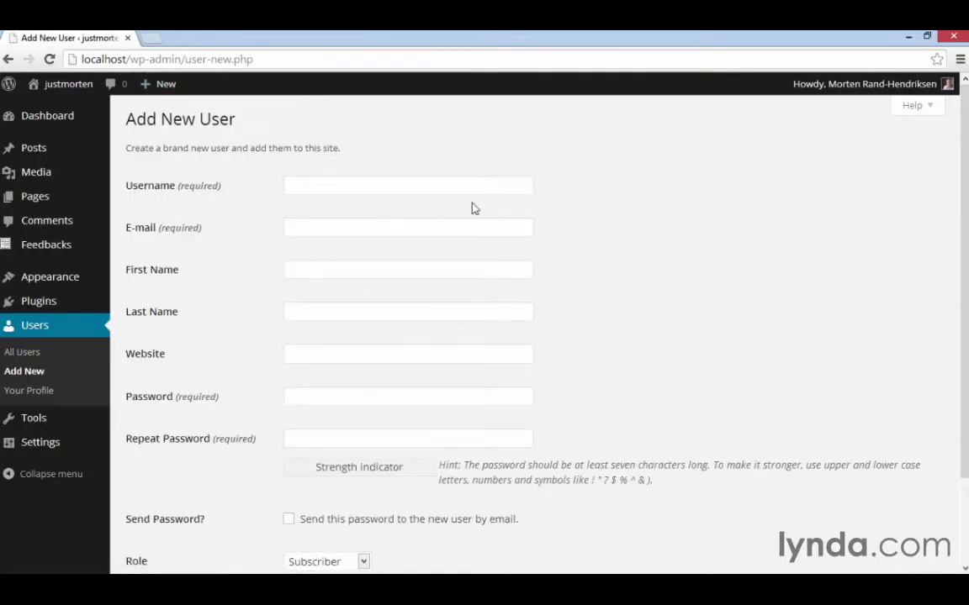
click(454, 185)
text(amy)
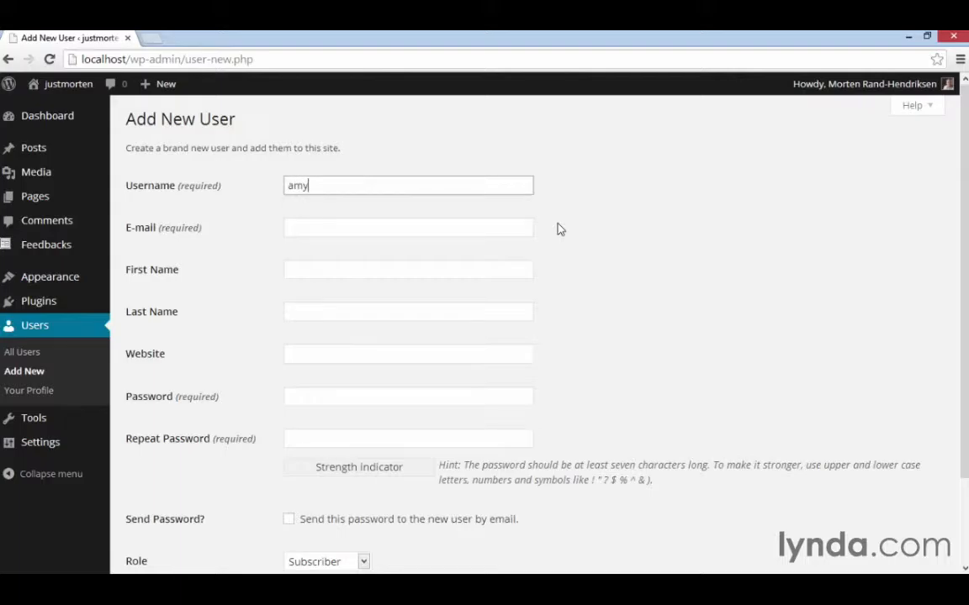
key(Tab)
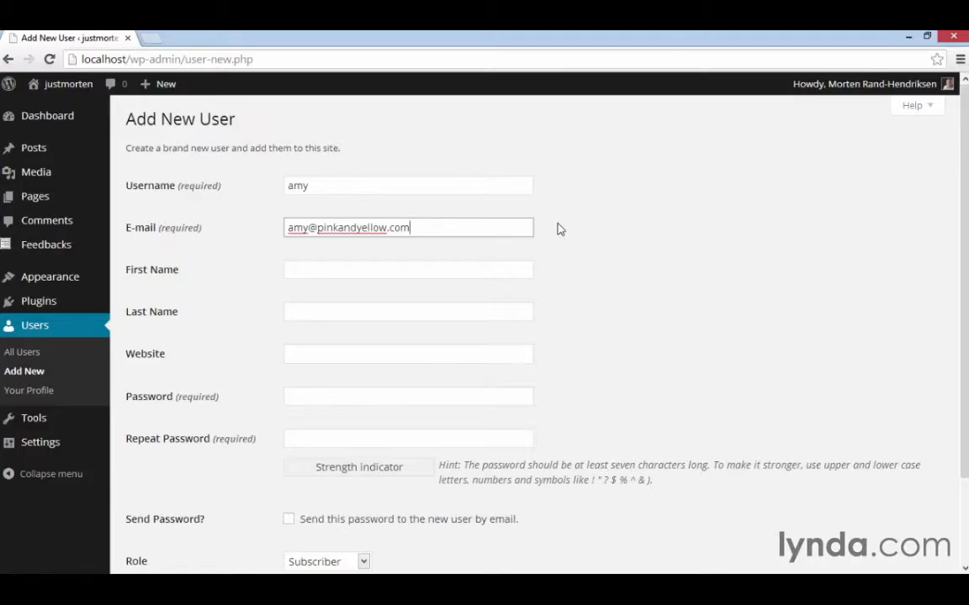
Enter and repeat the new user's password, and choose to send it to the user by e-mail.
scroll(556, 225, down, 1)
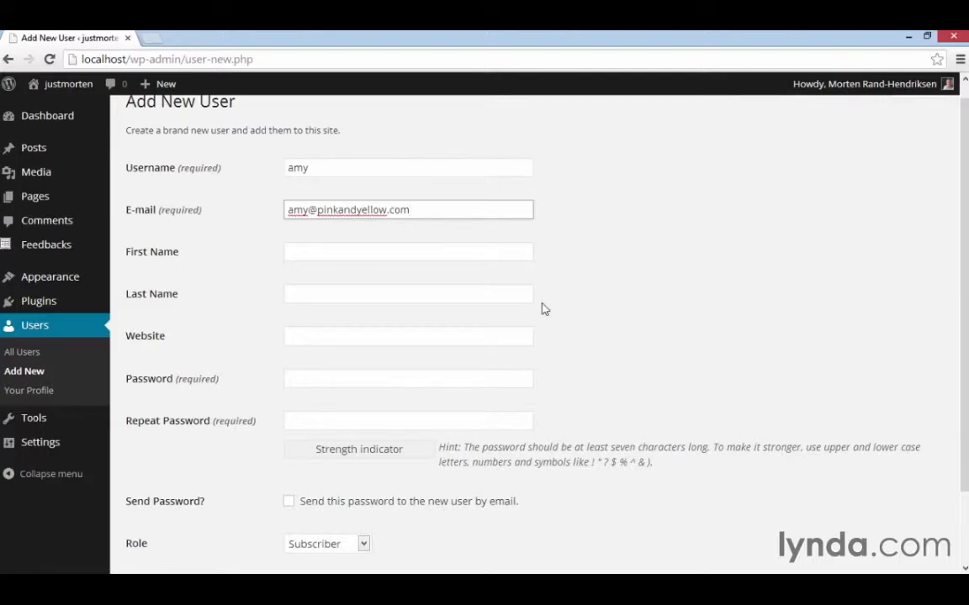
scroll(545, 309, down, 2)
click(488, 310)
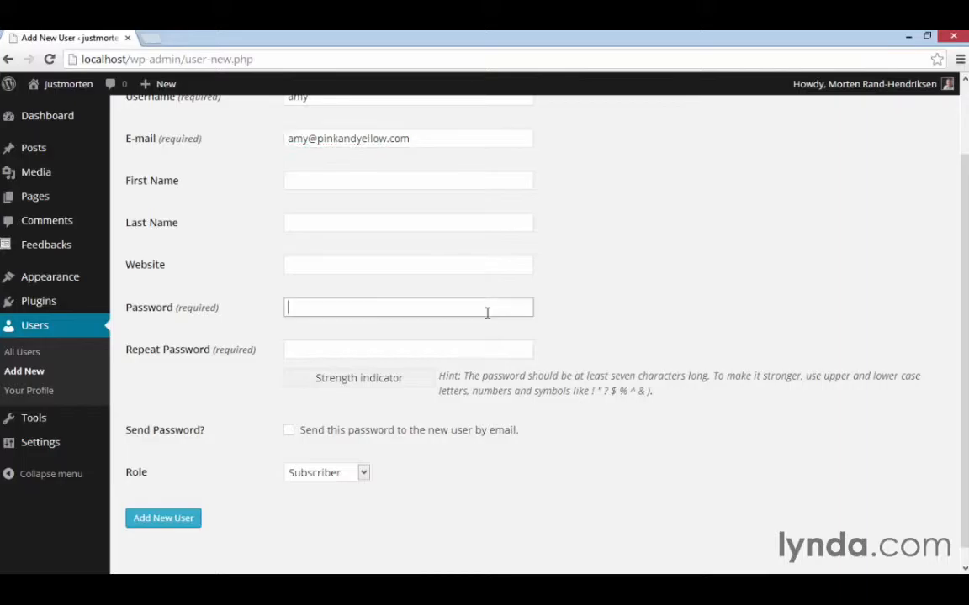
text(password)
key(Tab)
text(passw)
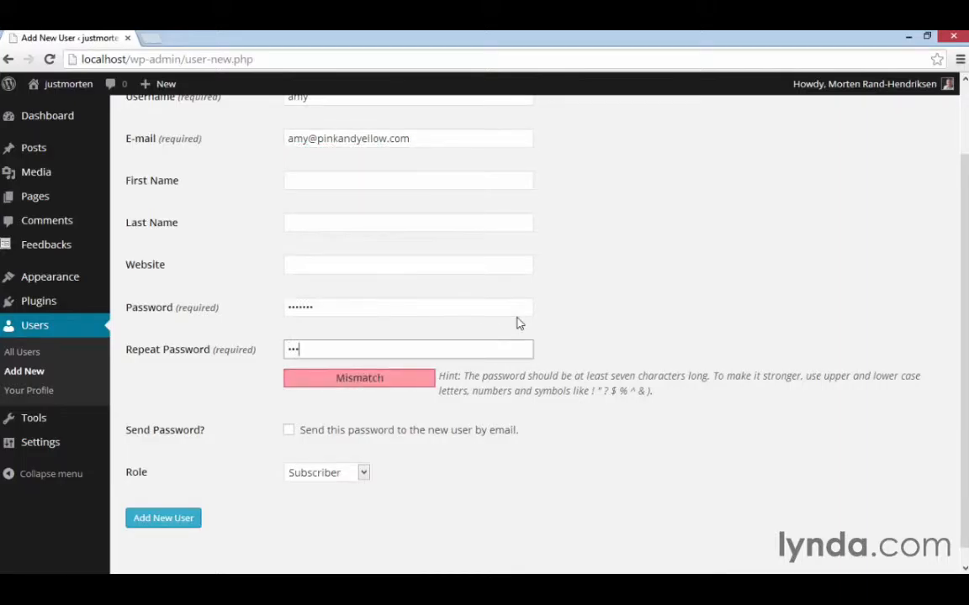
text(ord)
click(368, 439)
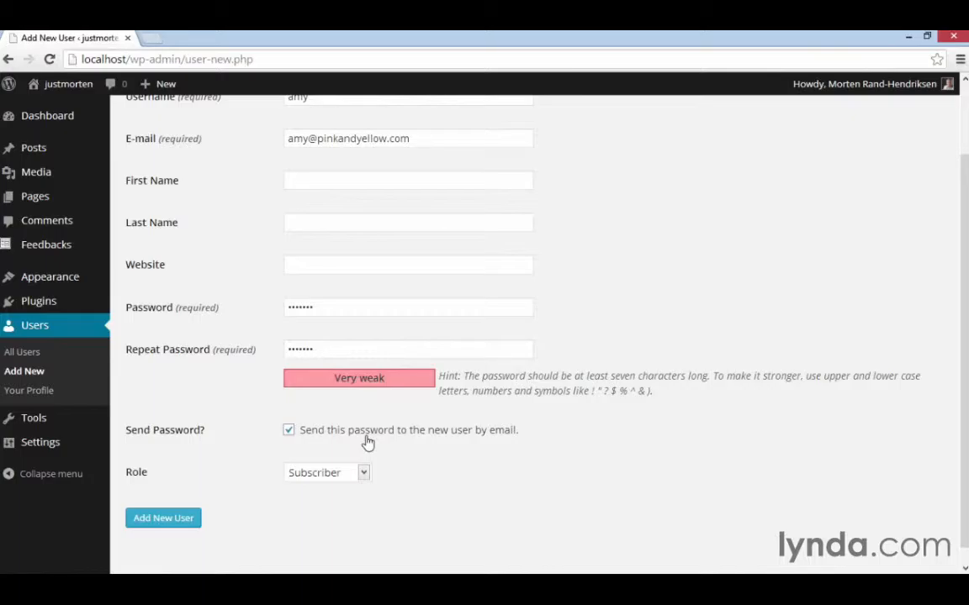
Give the new user the Contributor role and add the user to the site.
scroll(378, 458, down, 1)
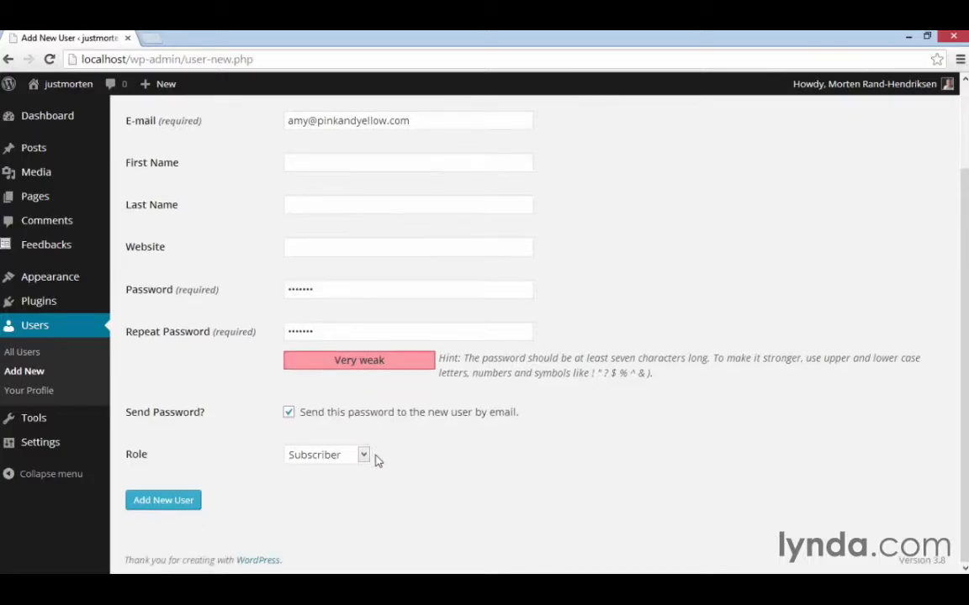
click(364, 455)
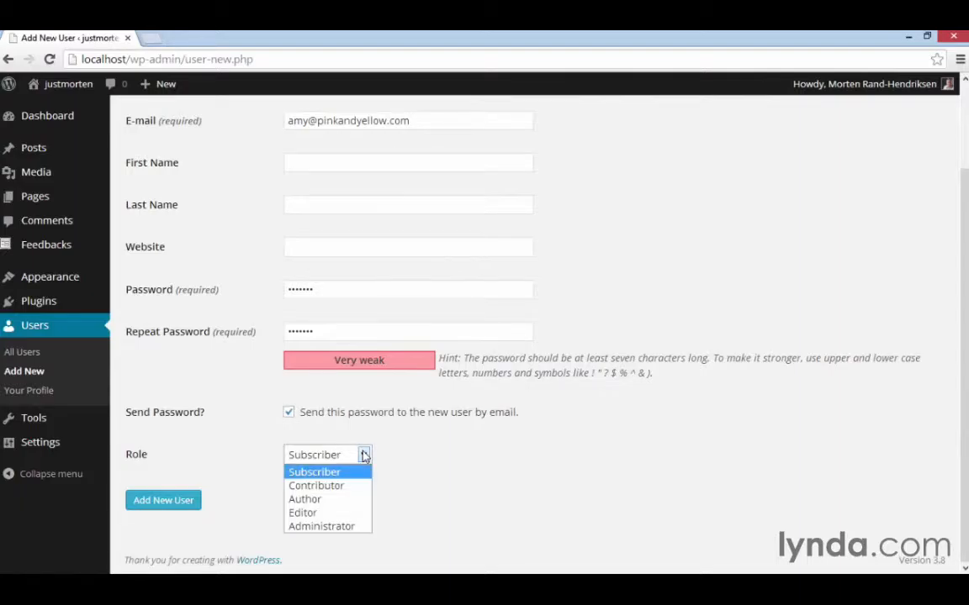
click(343, 494)
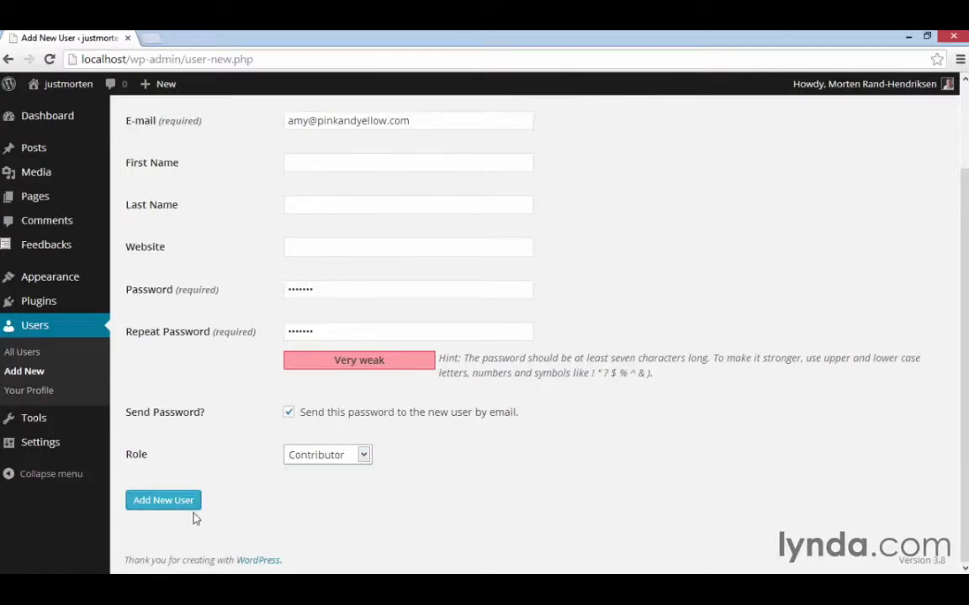
click(166, 501)
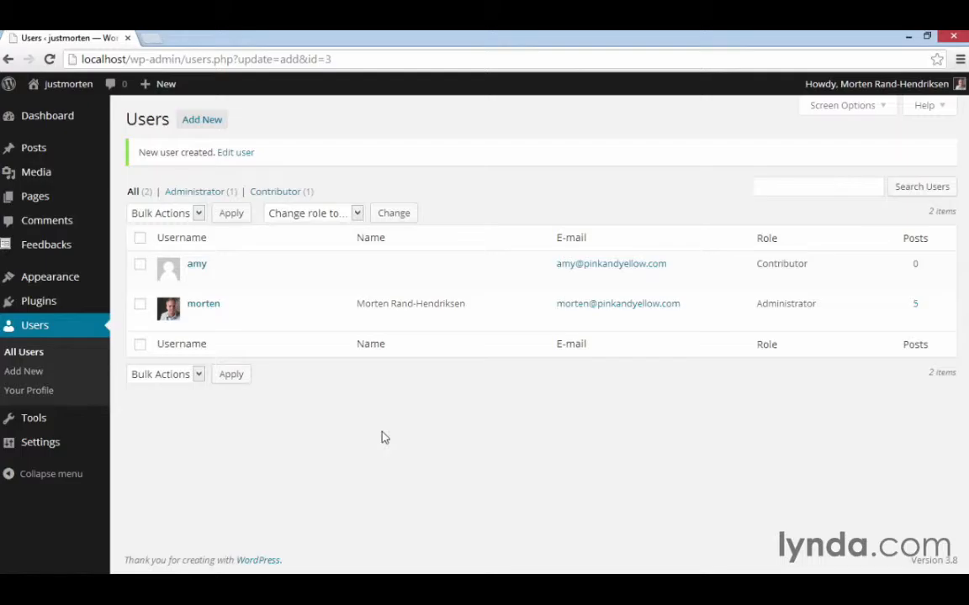
Open the new contributor's profile for editing and review its personal options, name, contact info, biography and password fields.
mouse_move(233, 268)
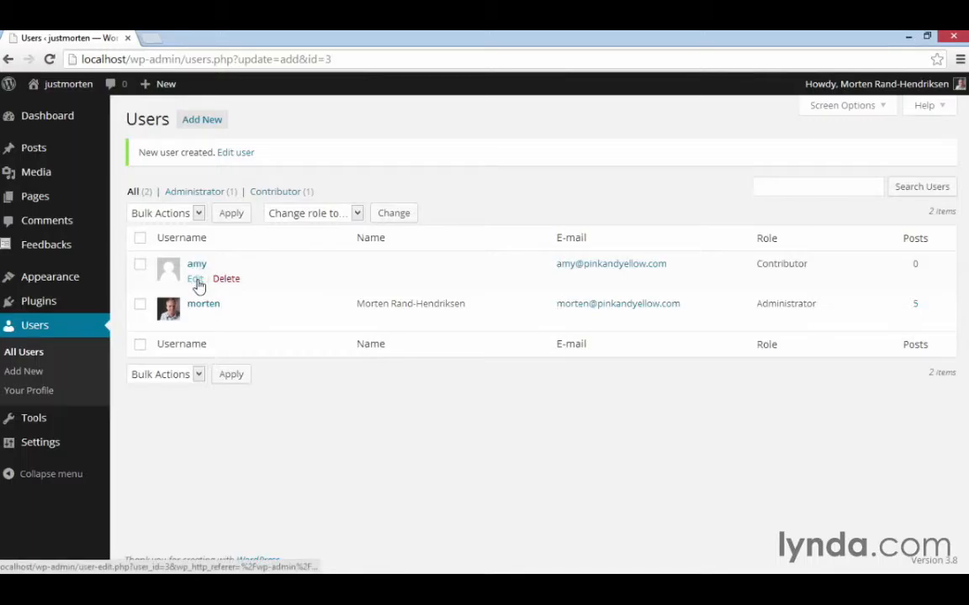
click(196, 280)
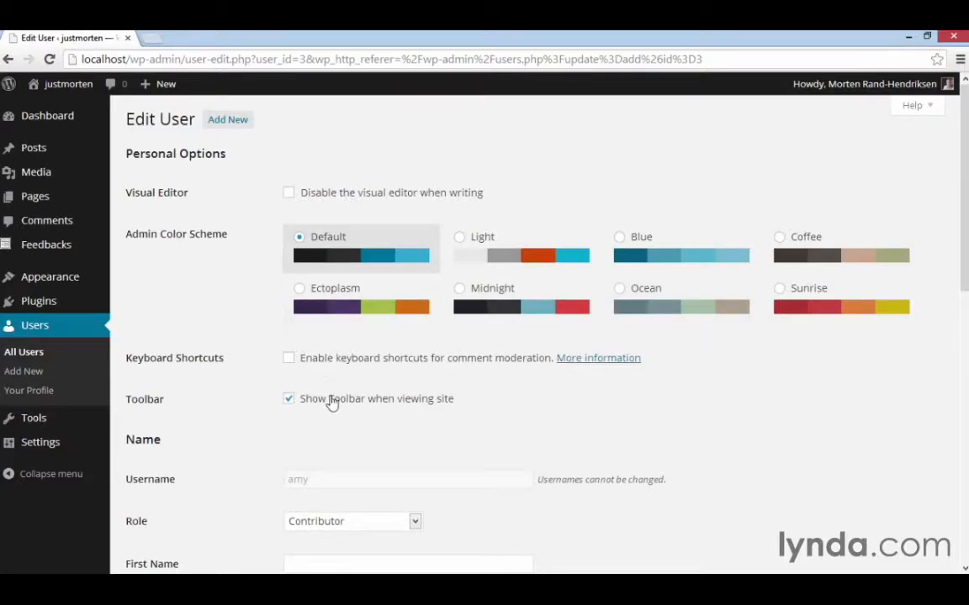
scroll(885, 454, down, 2)
scroll(885, 455, down, 2)
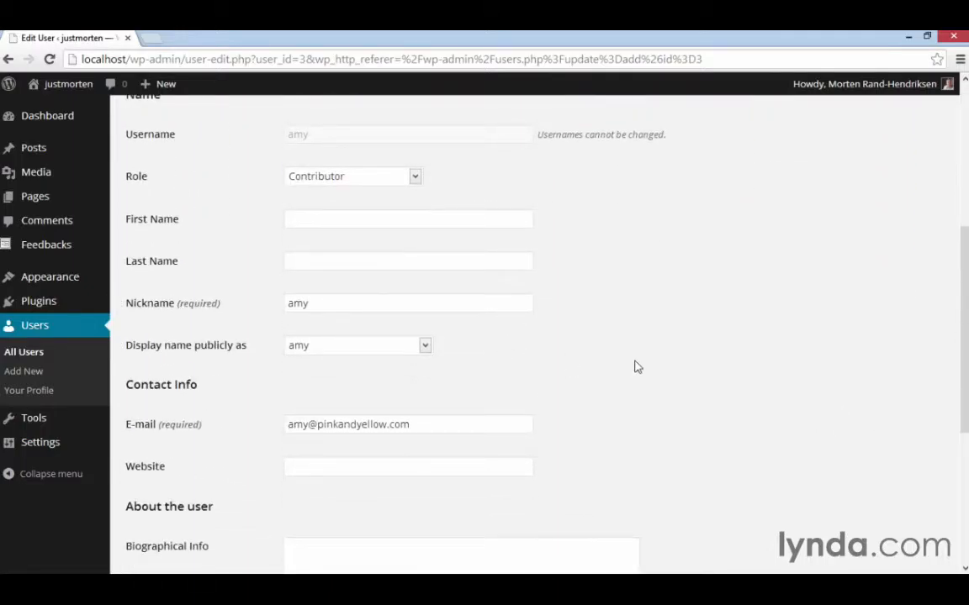
scroll(637, 366, down, 2)
scroll(685, 383, down, 1)
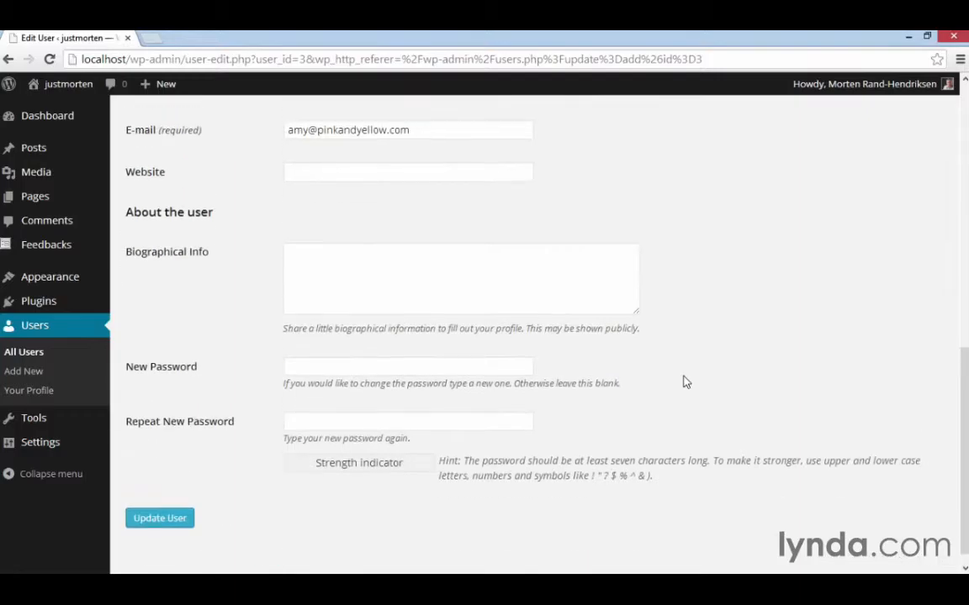
scroll(686, 383, up, 7)
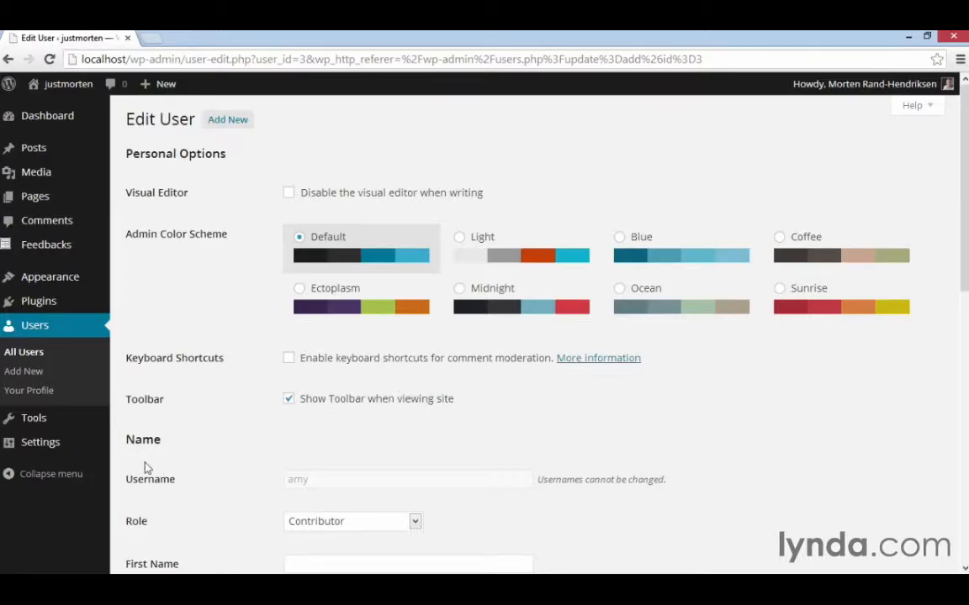
In the General settings, allow anyone to register and view the New User Default Role choices.
mouse_move(39, 450)
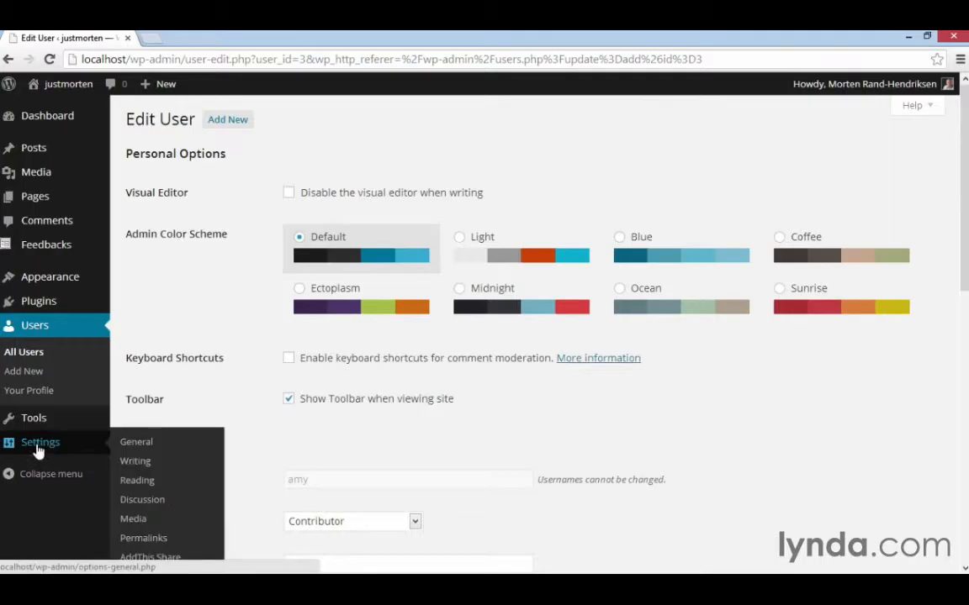
click(155, 447)
scroll(234, 361, down, 1)
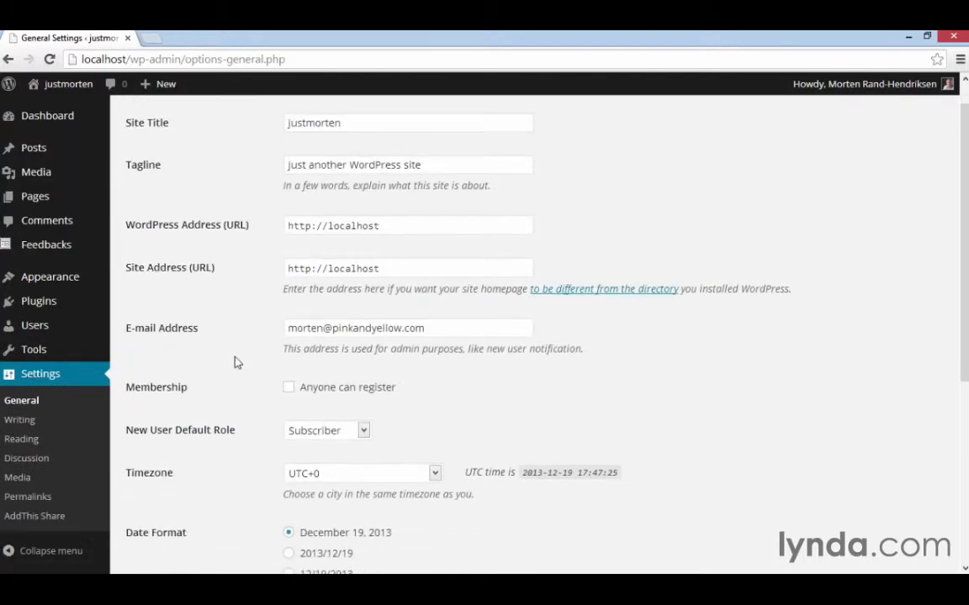
click(289, 390)
click(364, 432)
click(395, 425)
Return to the list of all users and try to delete the contributor user.
mouse_move(52, 330)
click(183, 323)
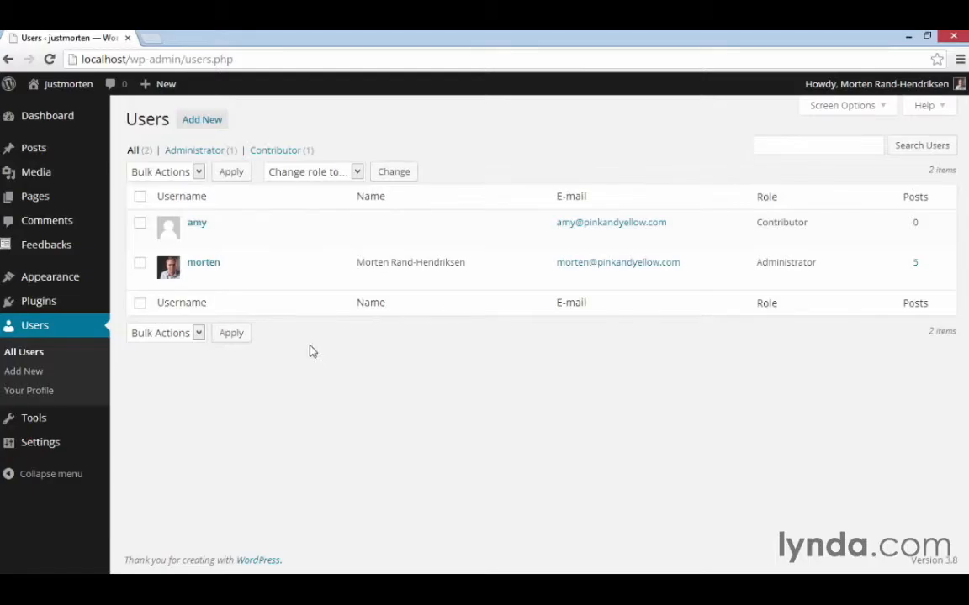
mouse_move(239, 249)
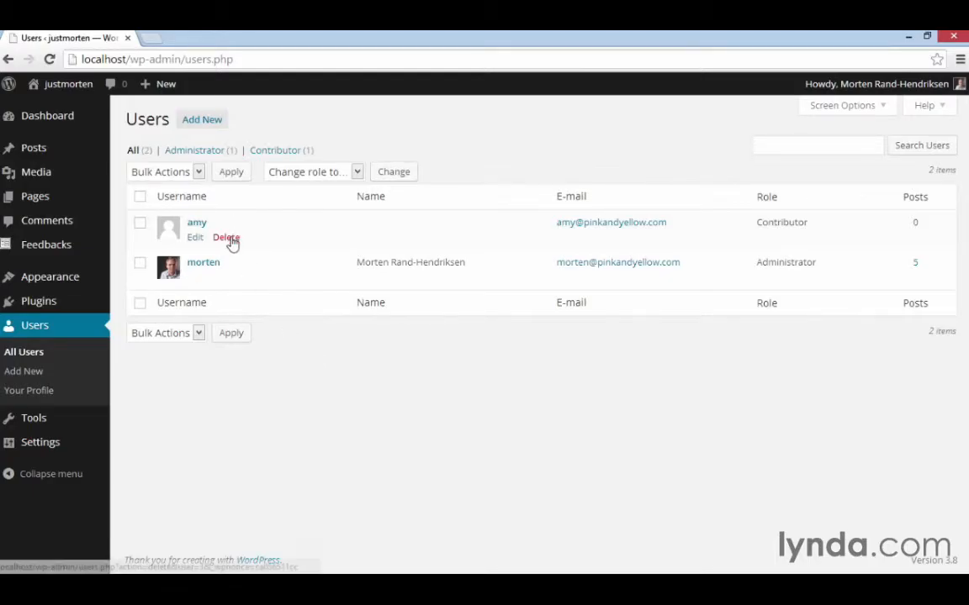
click(230, 239)
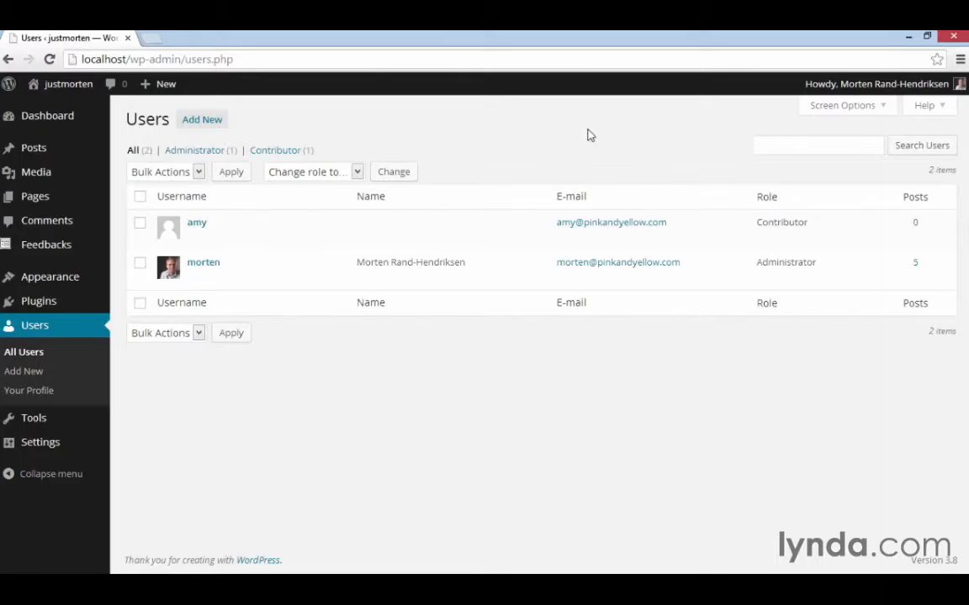
View the roles available for changing a user's role in the users list.
click(357, 172)
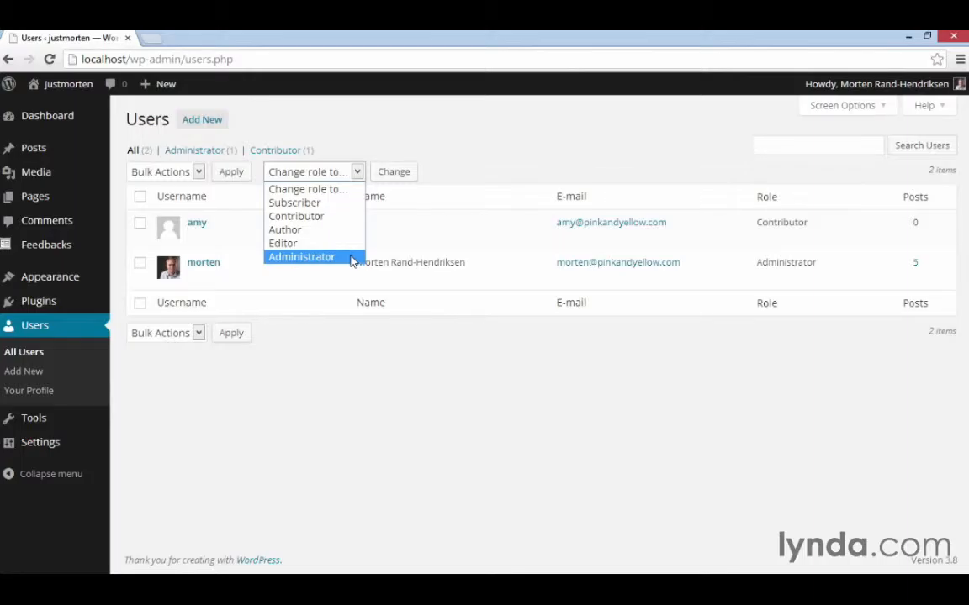
click(355, 363)
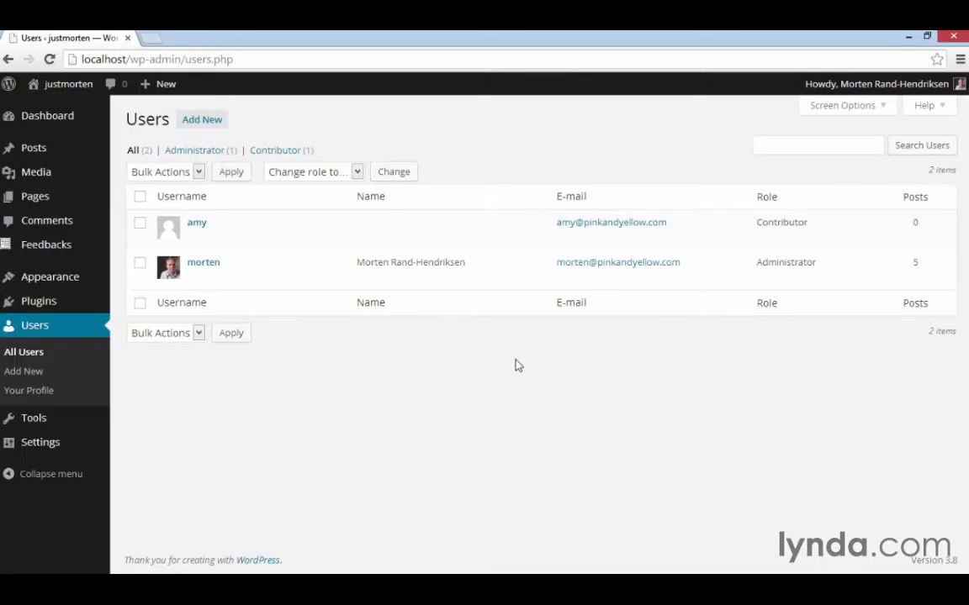
Open localhost/wp-admin in a new incognito window and log in with the contributor's username and password.
key(ctrl+shift+n)
text(loca)
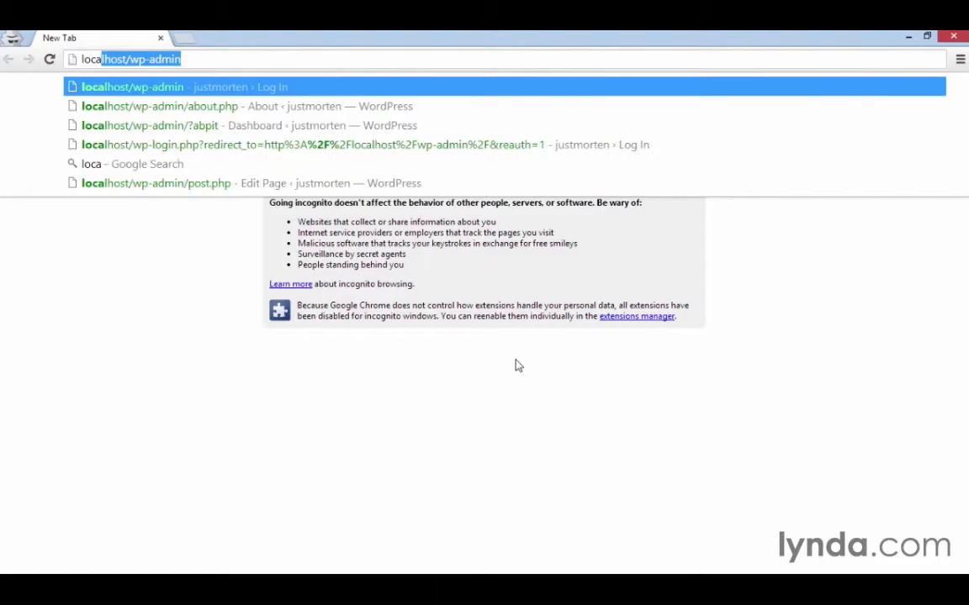
key(Return)
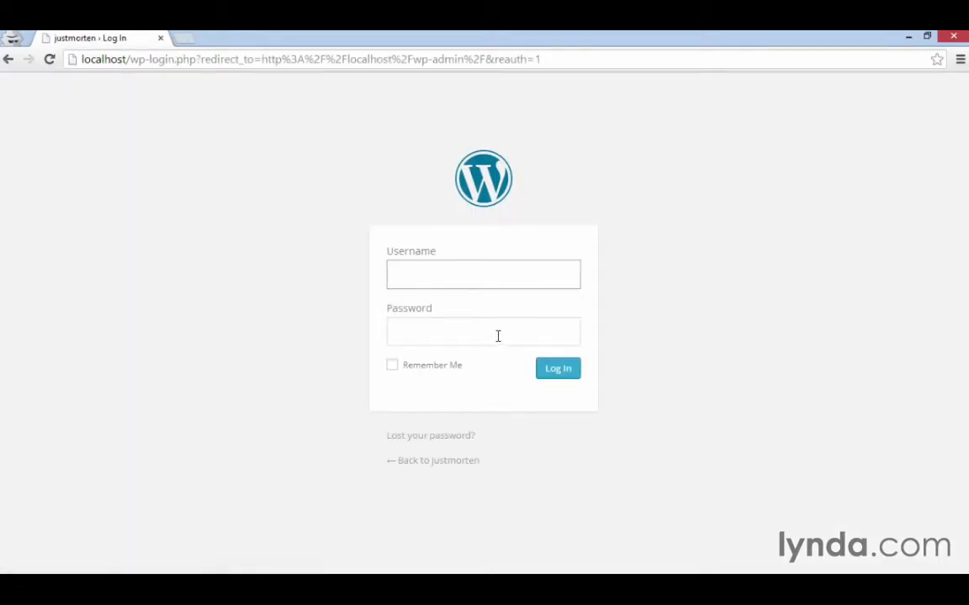
text(amy)
click(497, 336)
text(password)
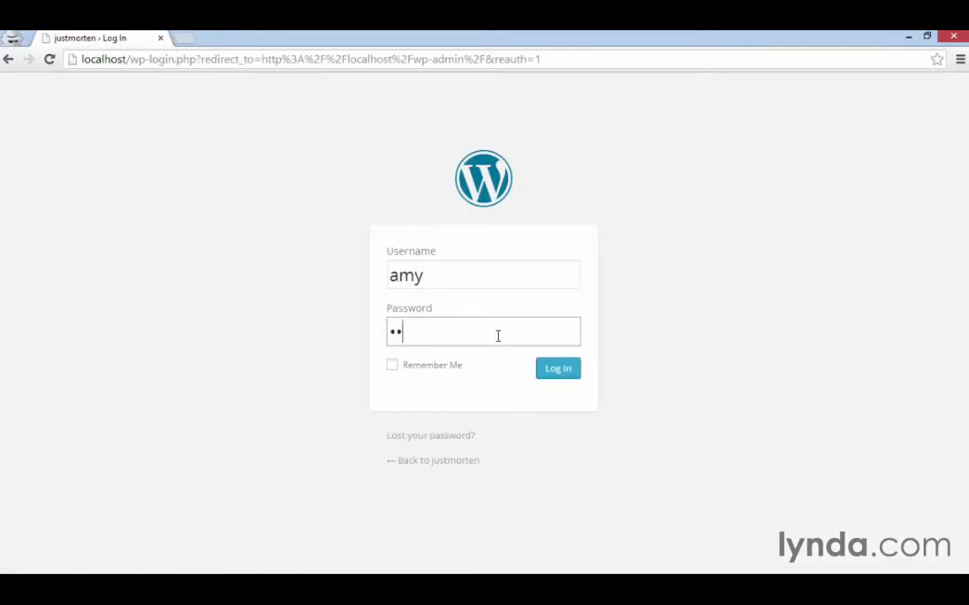
click(541, 371)
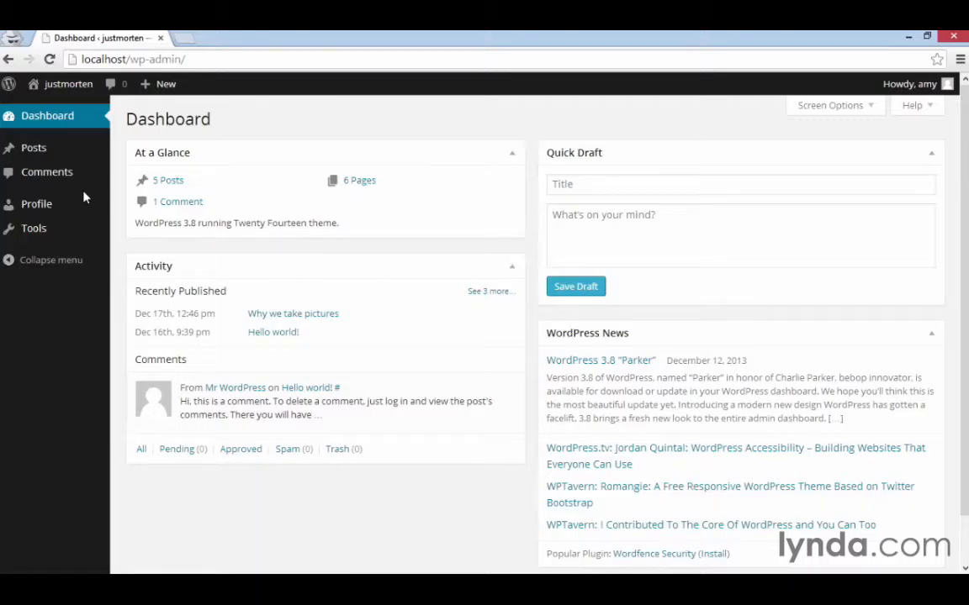
Create a new post titled with the contributor's first name and "first post!", with the body "This is the first post created by" plus that name.
mouse_move(156, 89)
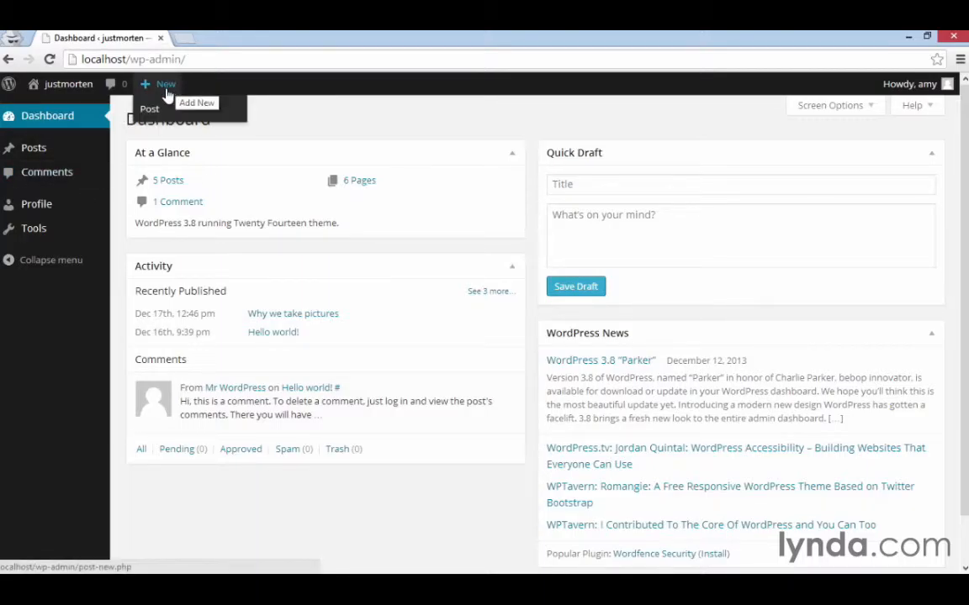
click(164, 112)
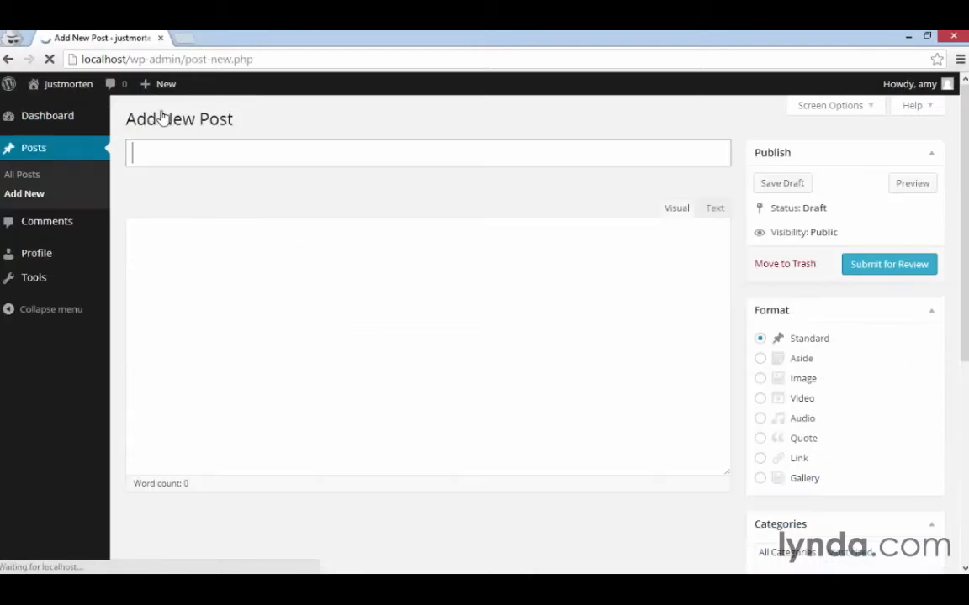
text(Amy's)
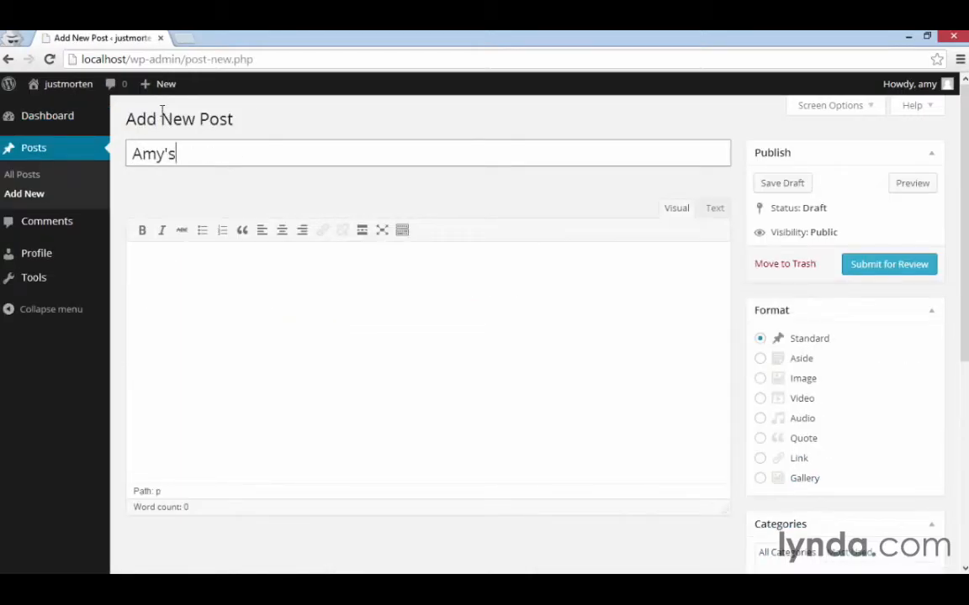
text( first post!)
click(210, 357)
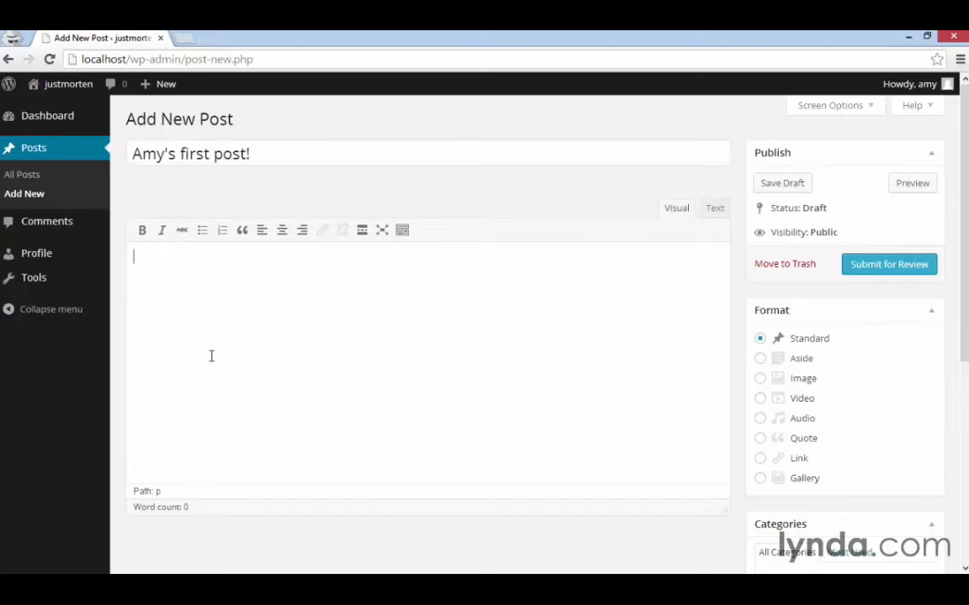
text(This is the first po)
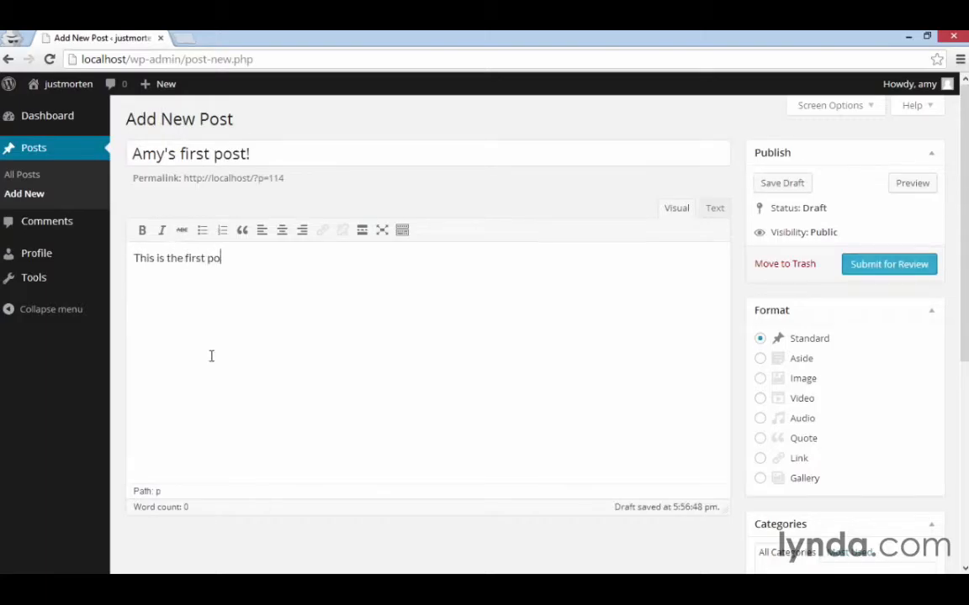
text(st created by Amy.)
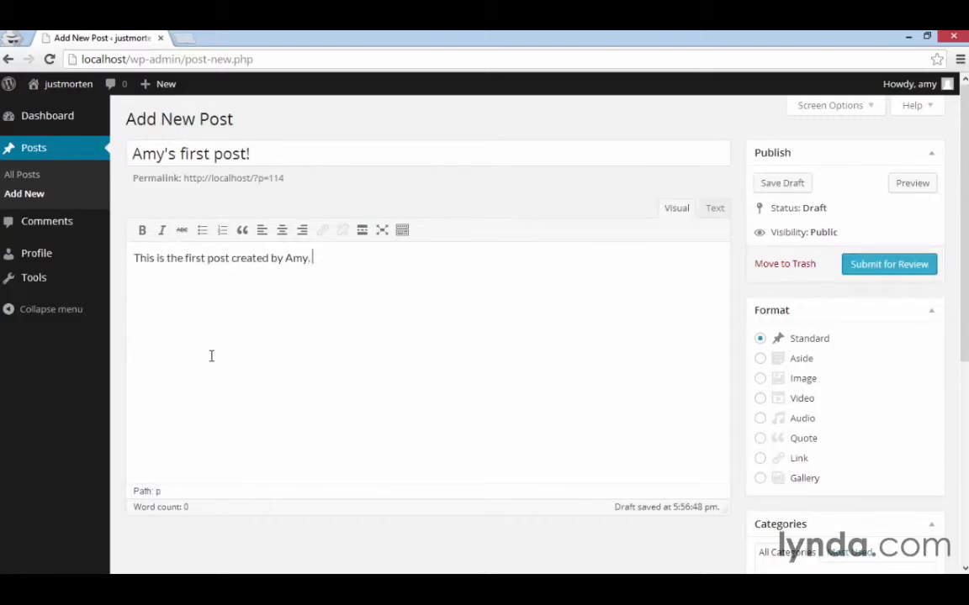
Show the editor's second formatting row, submit the contributor's post for review and return to the list of all posts.
key(alt+shift+z)
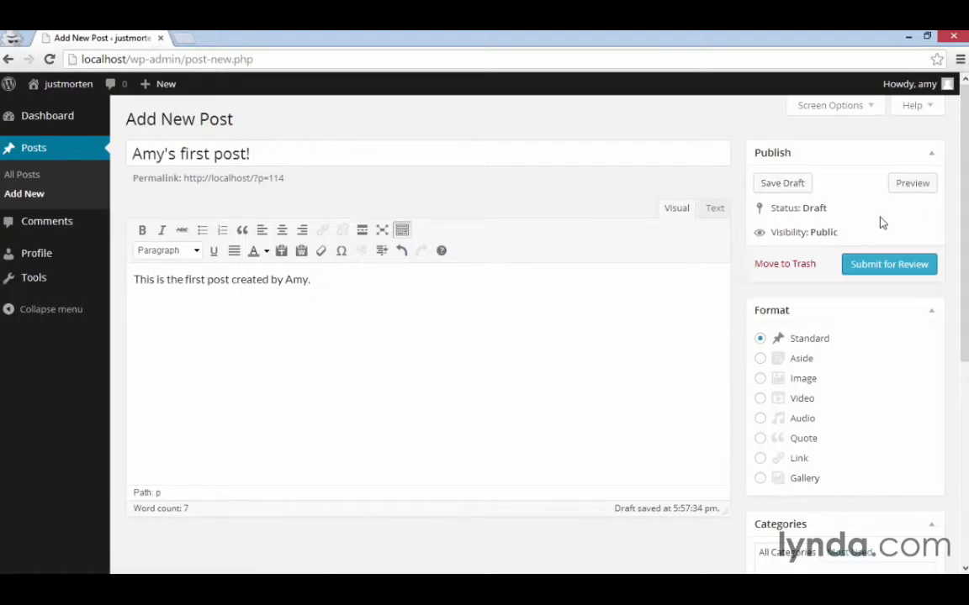
click(889, 268)
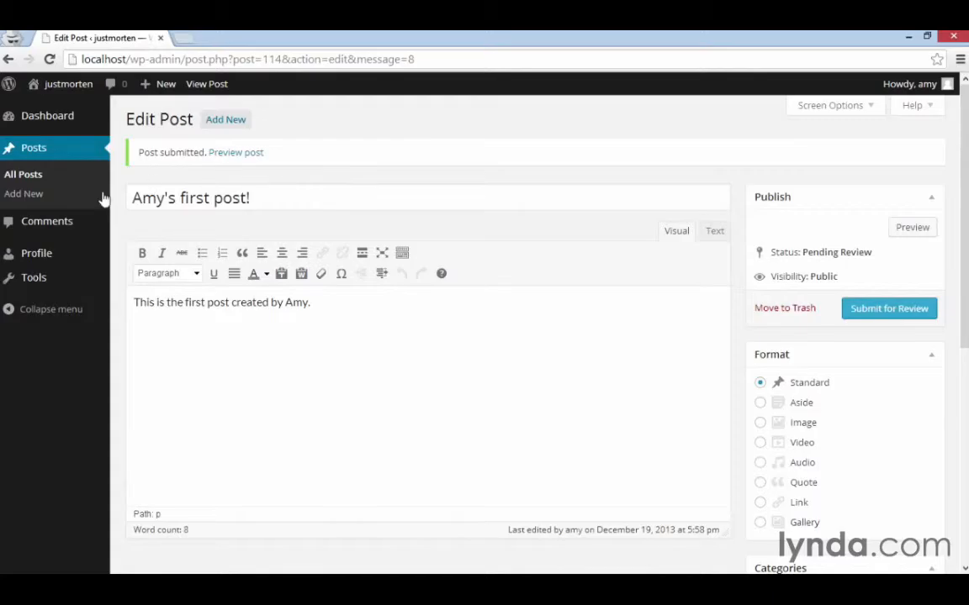
click(20, 176)
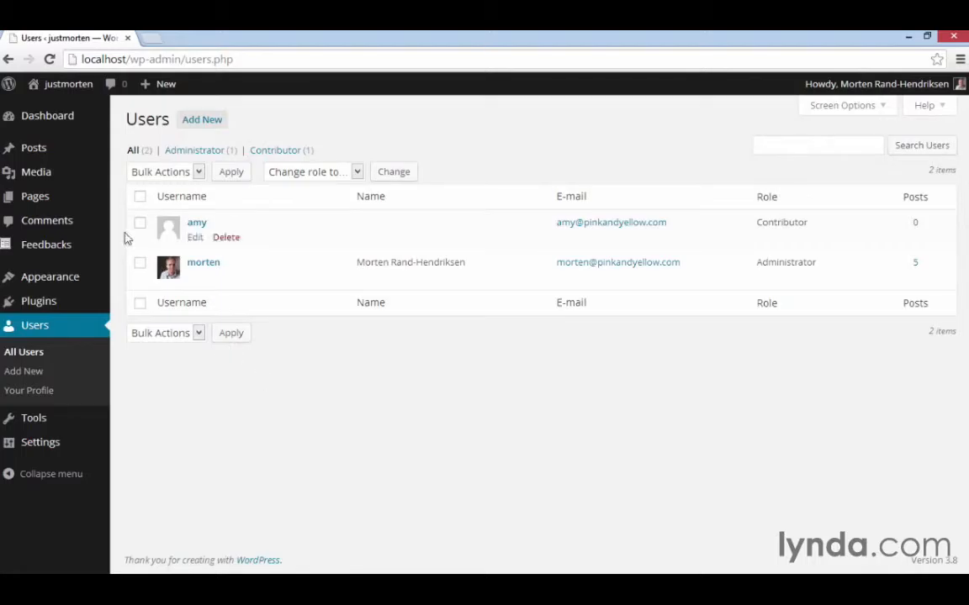
In the administrator's browser window, take over editing of the contributor's pending post and publish it.
click(31, 157)
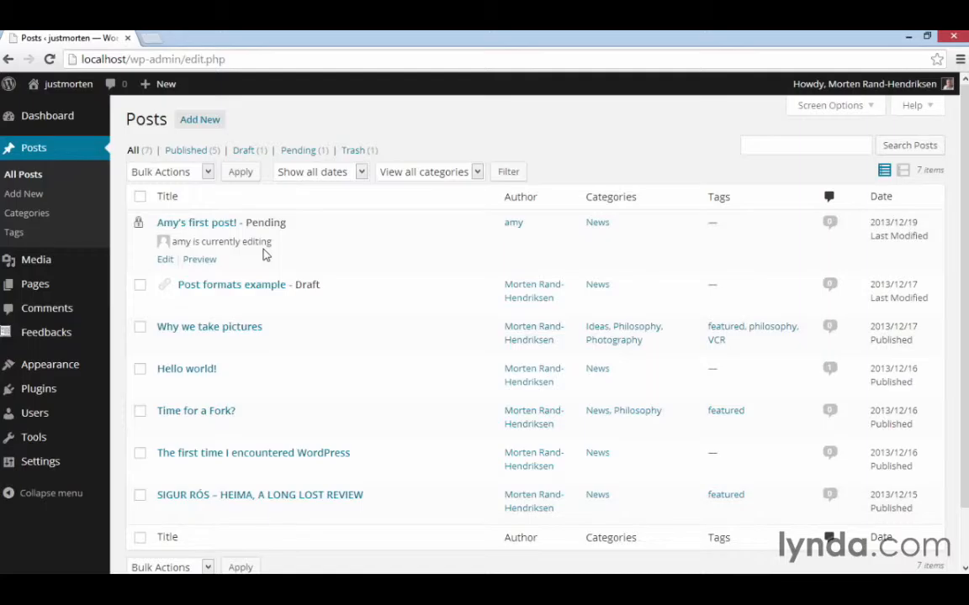
click(219, 224)
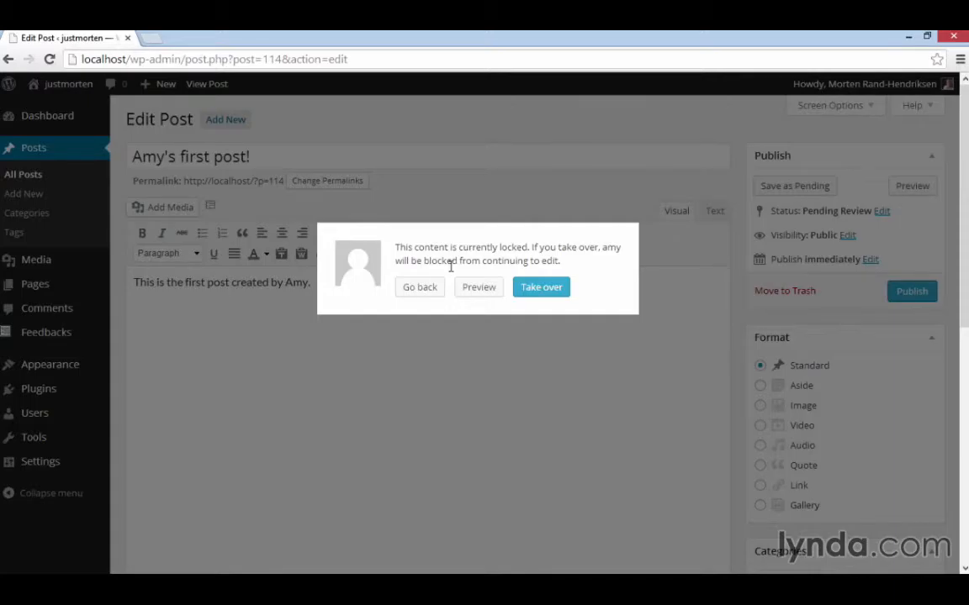
click(530, 291)
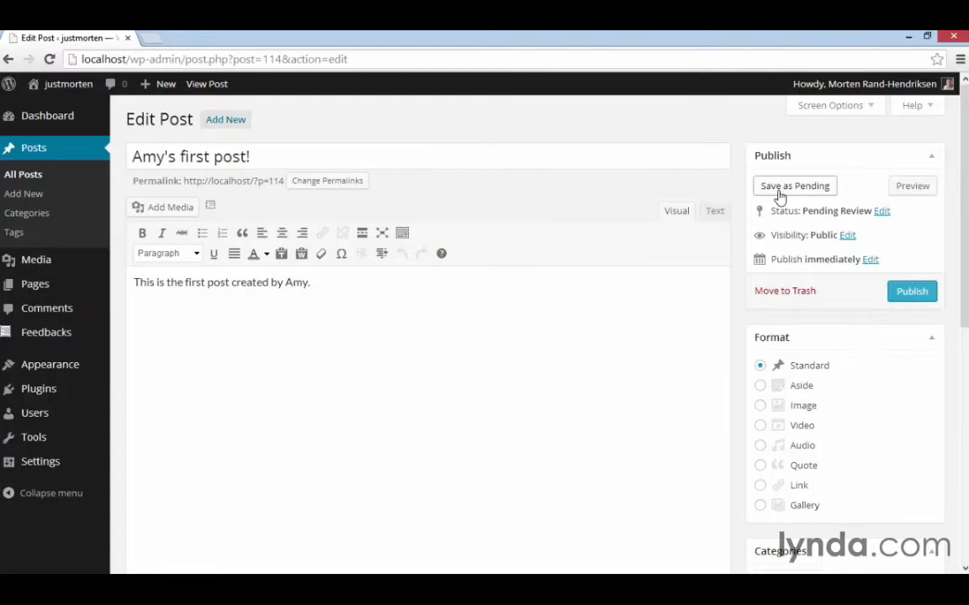
click(908, 294)
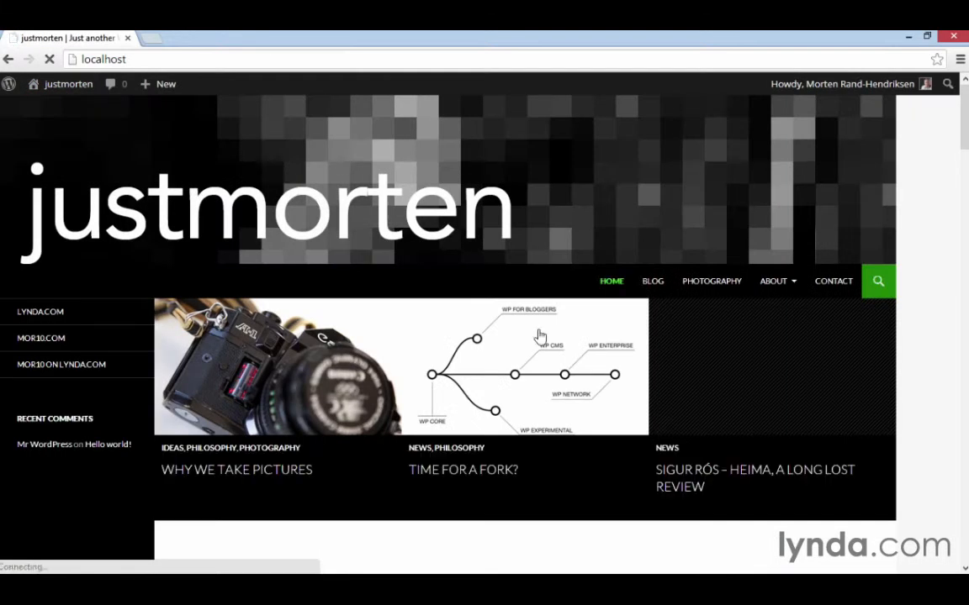
View the newly published post on the site's front page and refresh the contributor's posts list in the incognito window.
scroll(538, 335, down, 5)
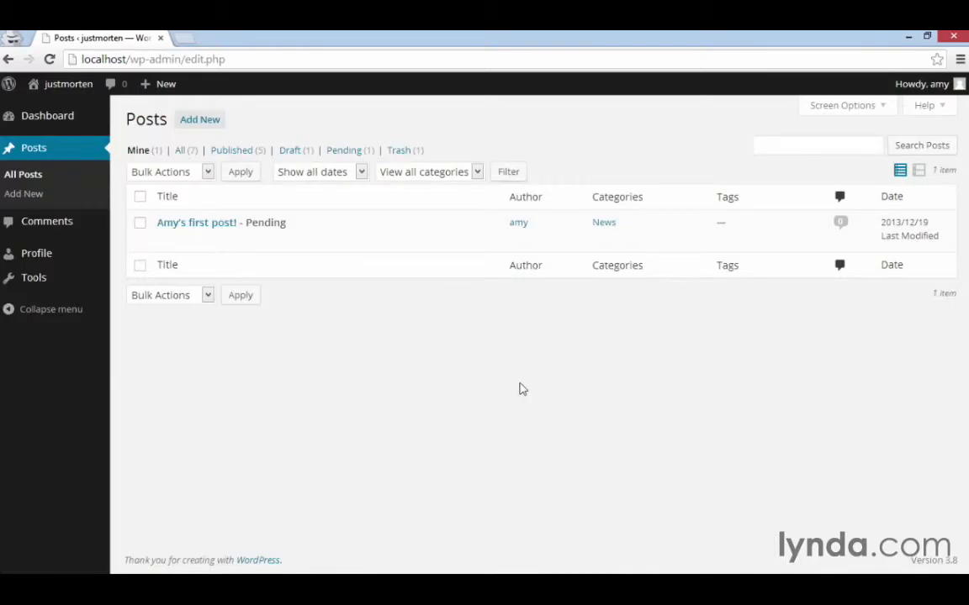
click(31, 178)
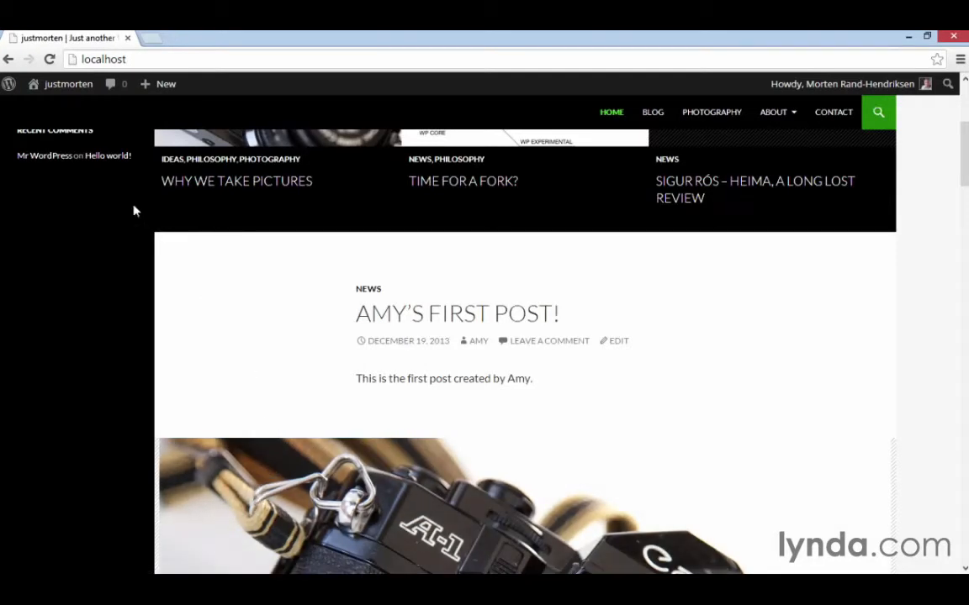
In the administrator's window, edit the contributor user, set the role to Author and update the user.
mouse_move(74, 82)
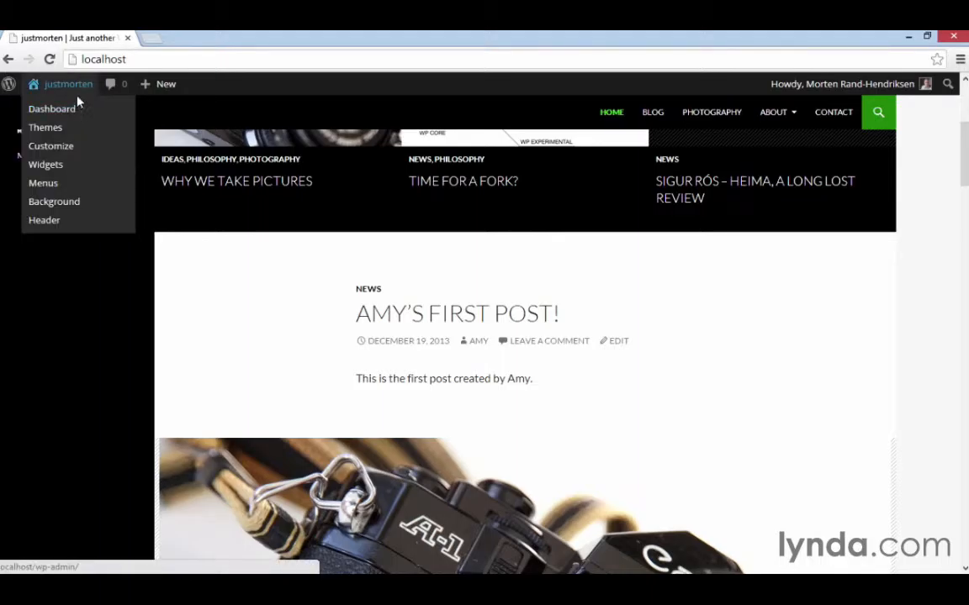
click(76, 96)
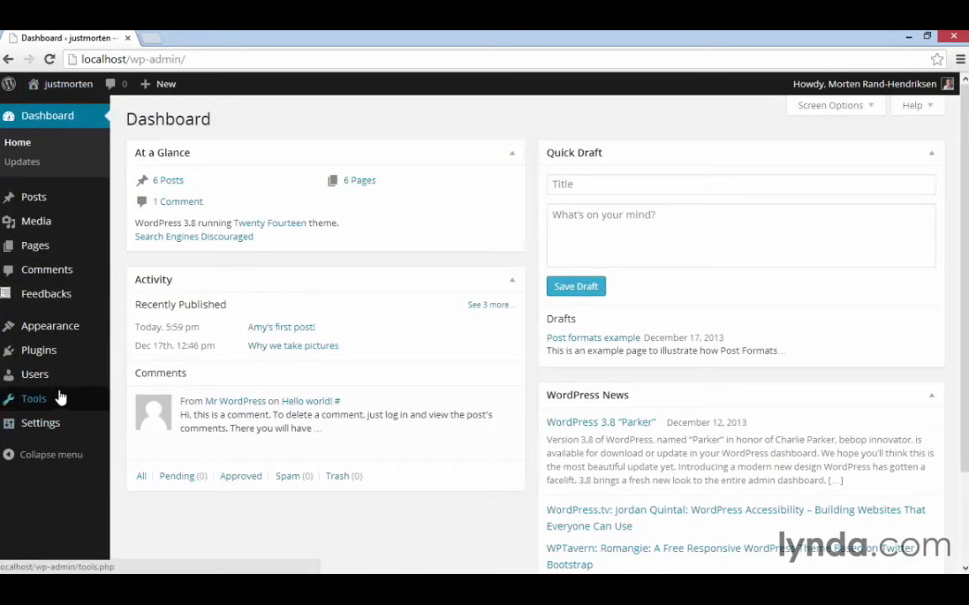
mouse_move(53, 384)
click(128, 376)
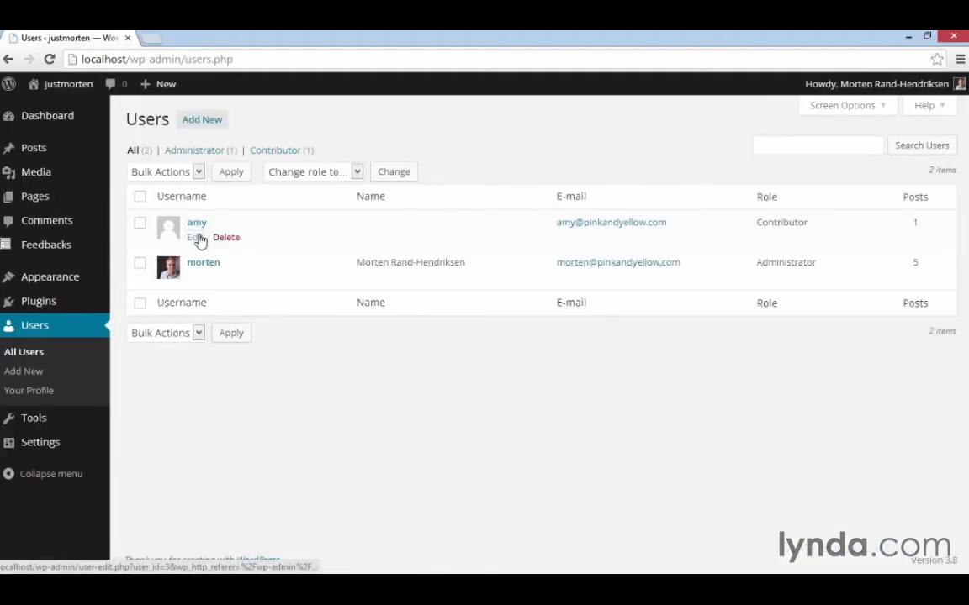
click(197, 237)
scroll(280, 375, down, 3)
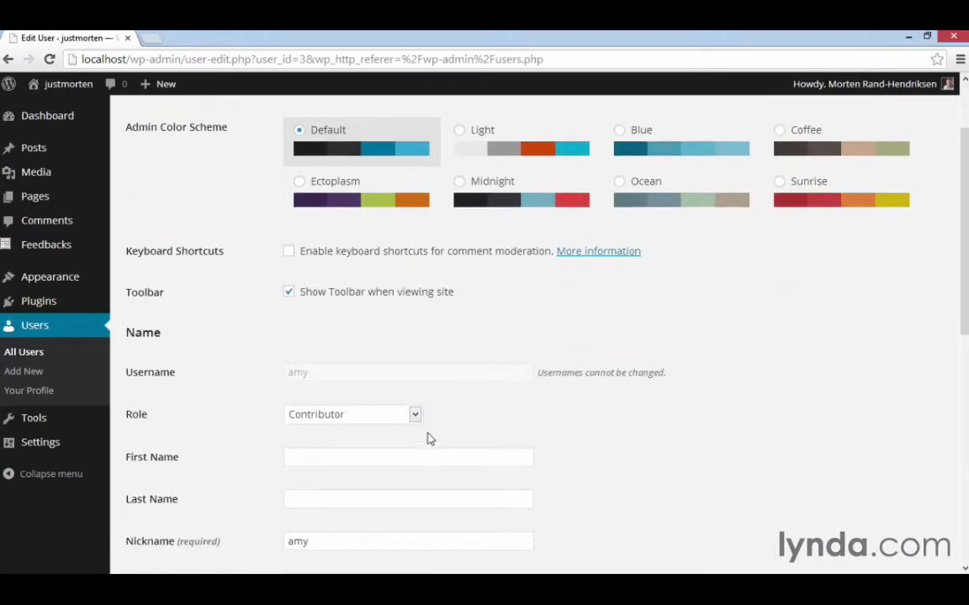
click(415, 414)
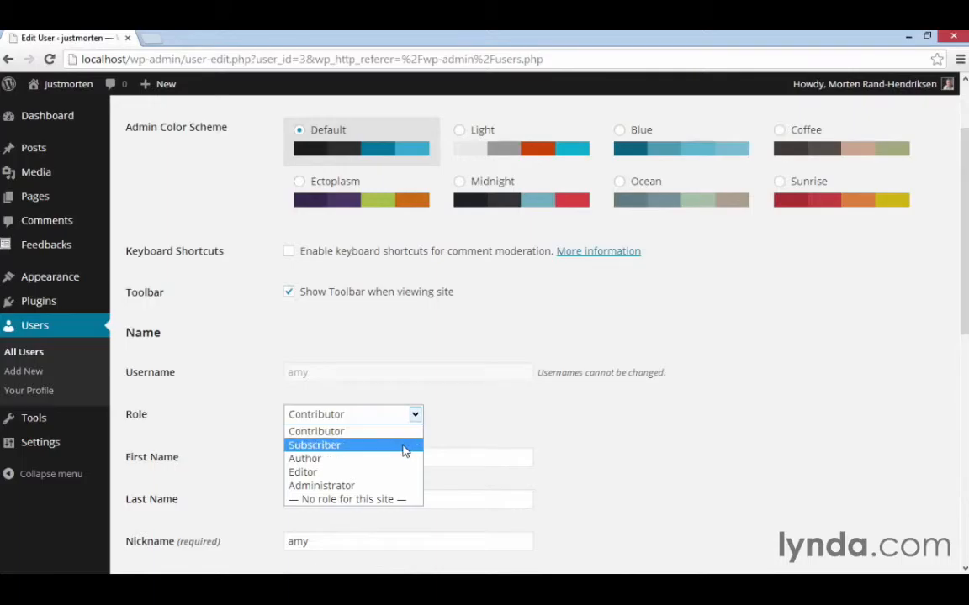
click(403, 458)
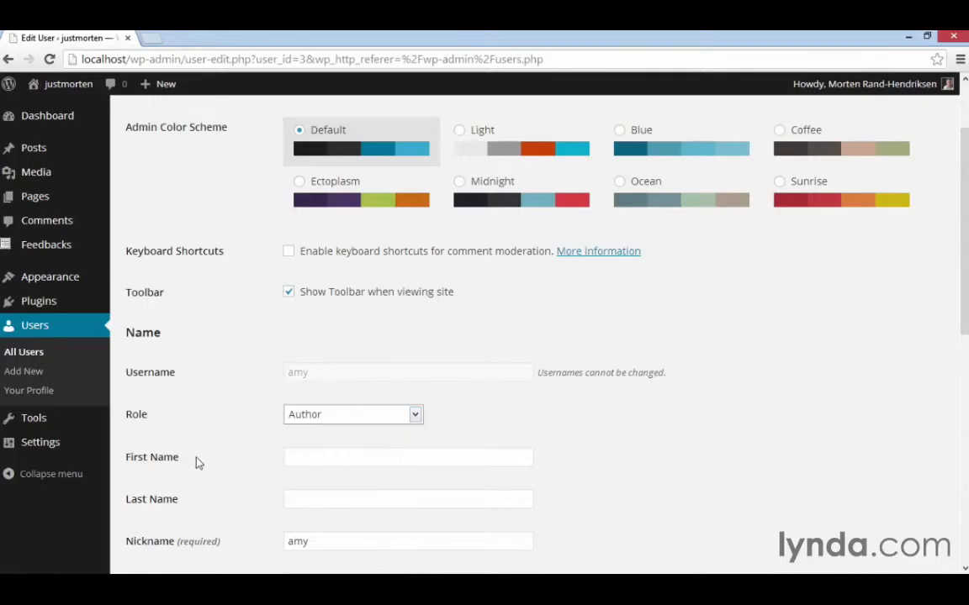
scroll(195, 461, down, 7)
scroll(197, 463, down, 5)
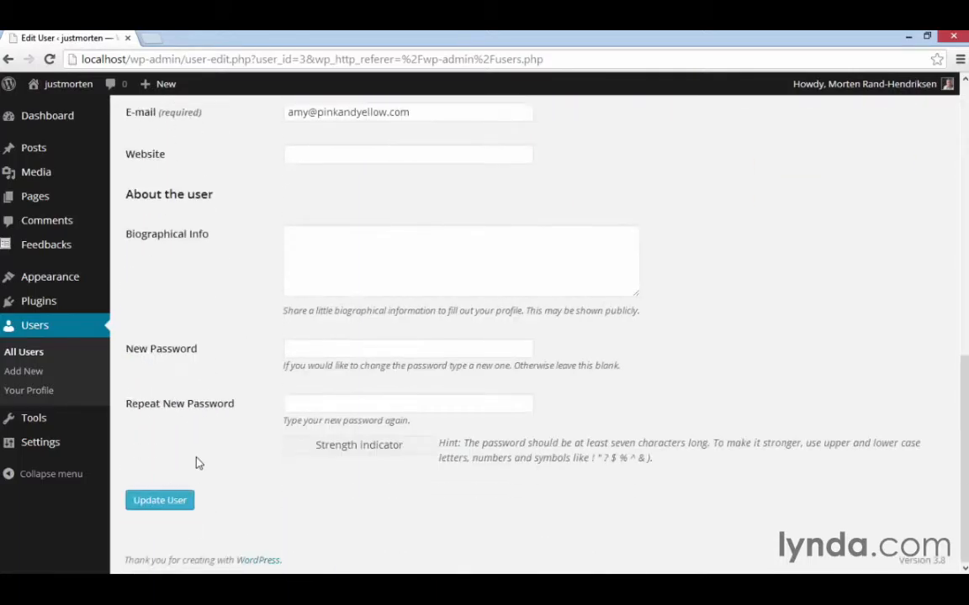
click(185, 502)
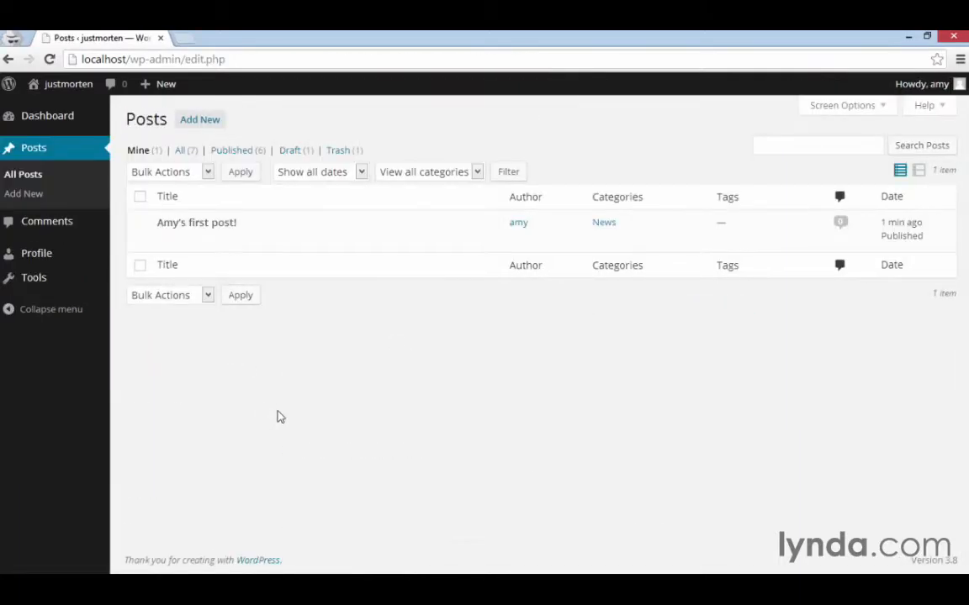
In the incognito window, reload the posts list, open the user's published post and take over editing it.
click(50, 59)
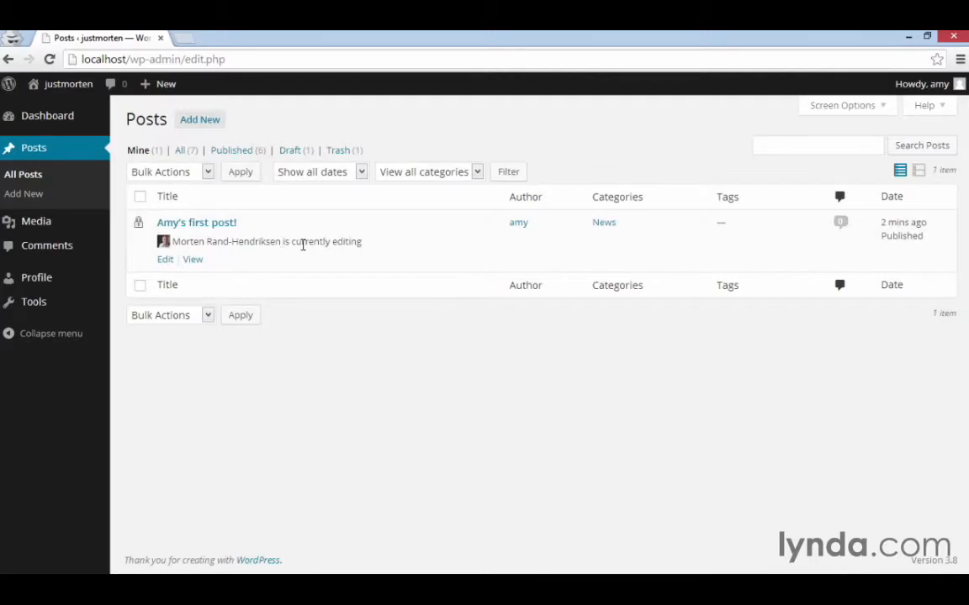
click(185, 225)
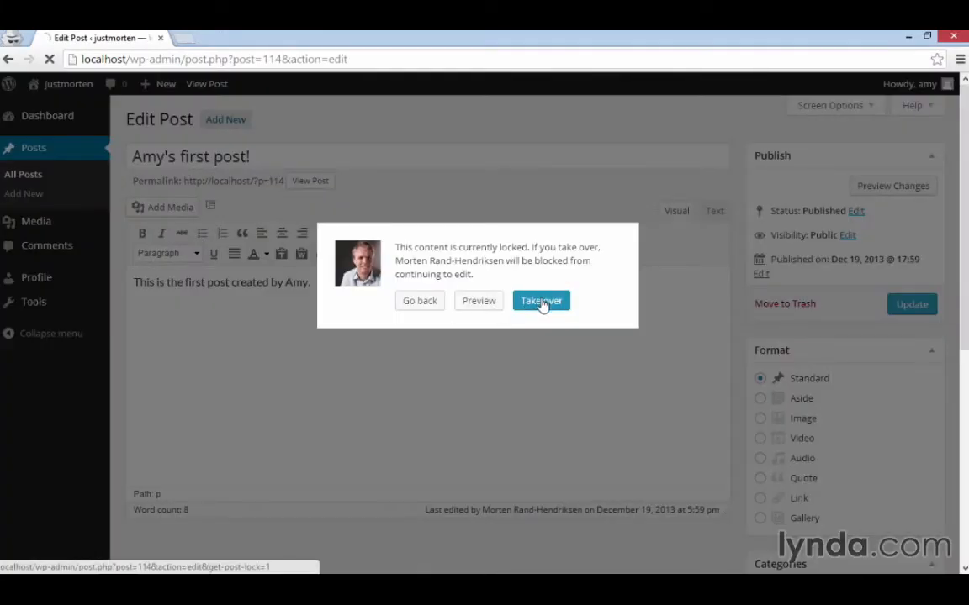
click(541, 301)
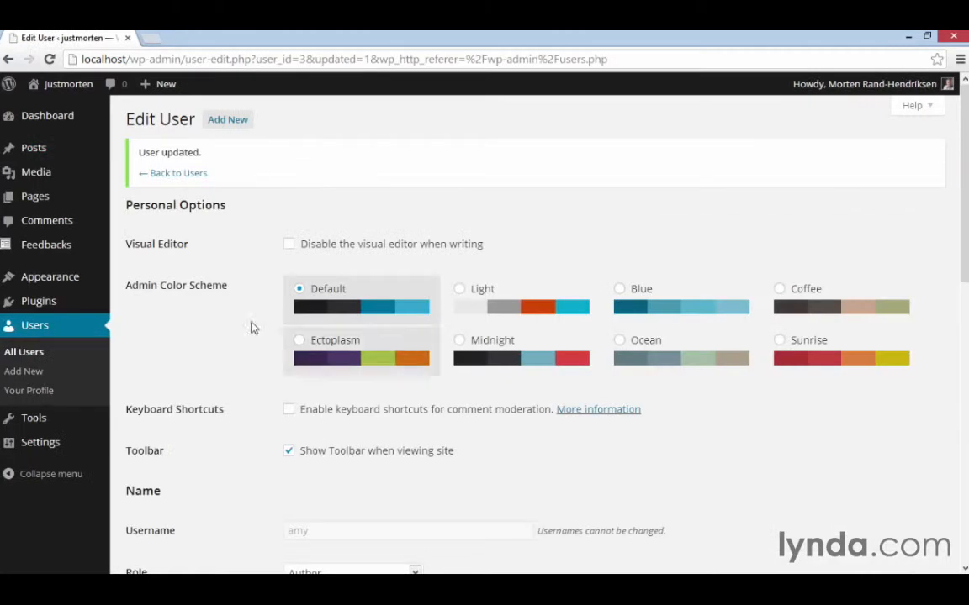
Return to the administrator's list of all users and view the choices for changing a user's role.
click(42, 353)
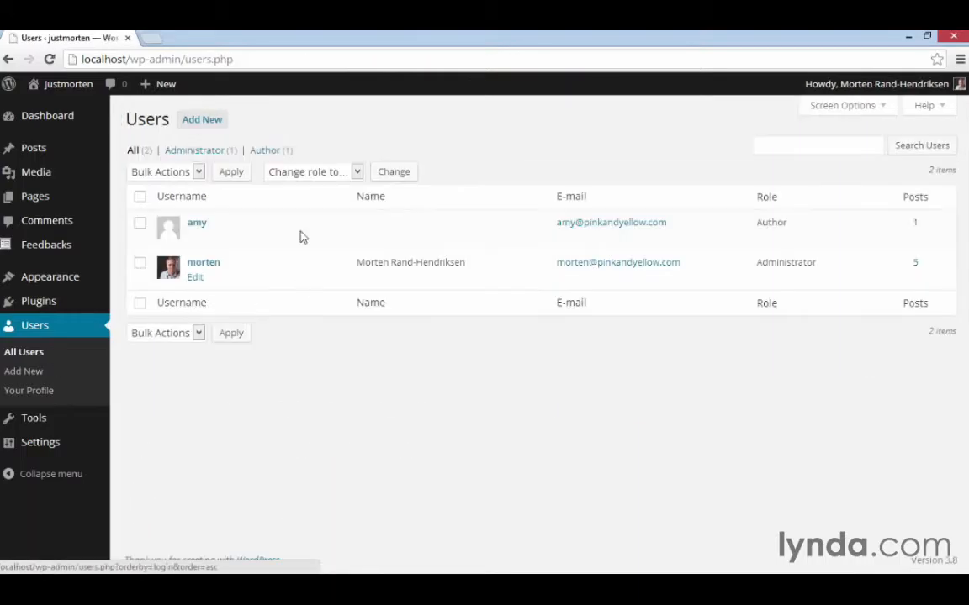
click(357, 172)
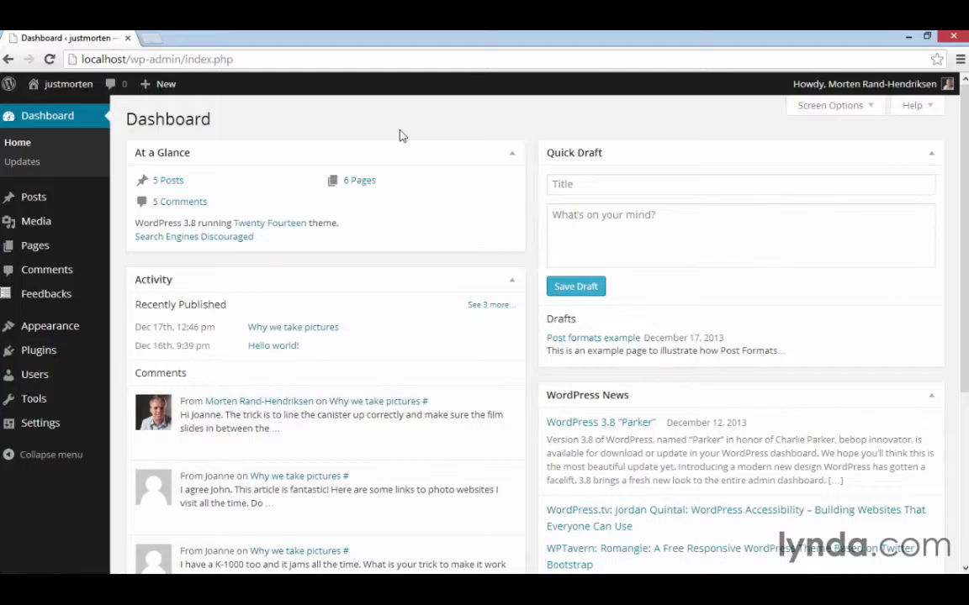
Open the site's General settings from the administrator's dashboard.
mouse_move(57, 424)
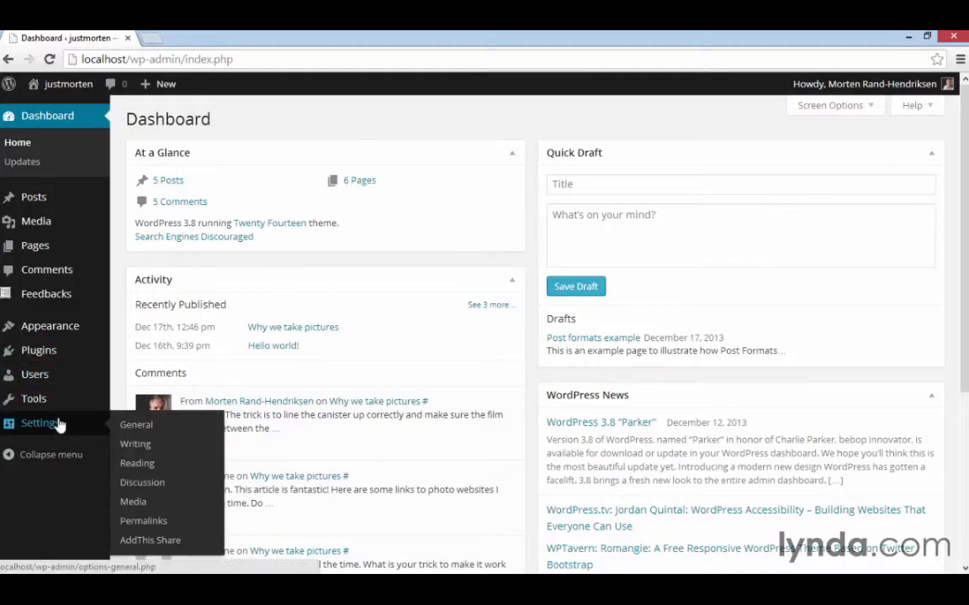
click(132, 434)
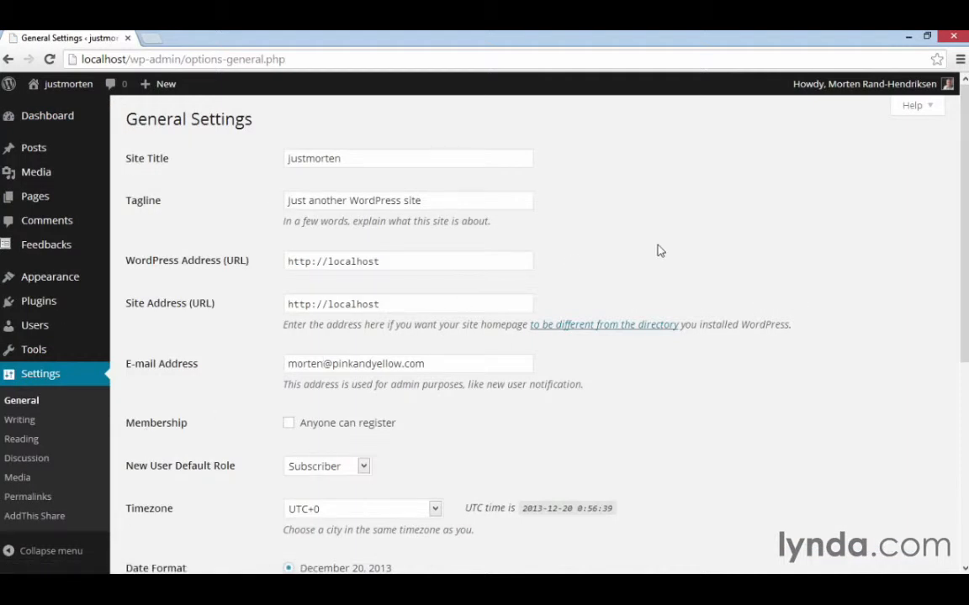
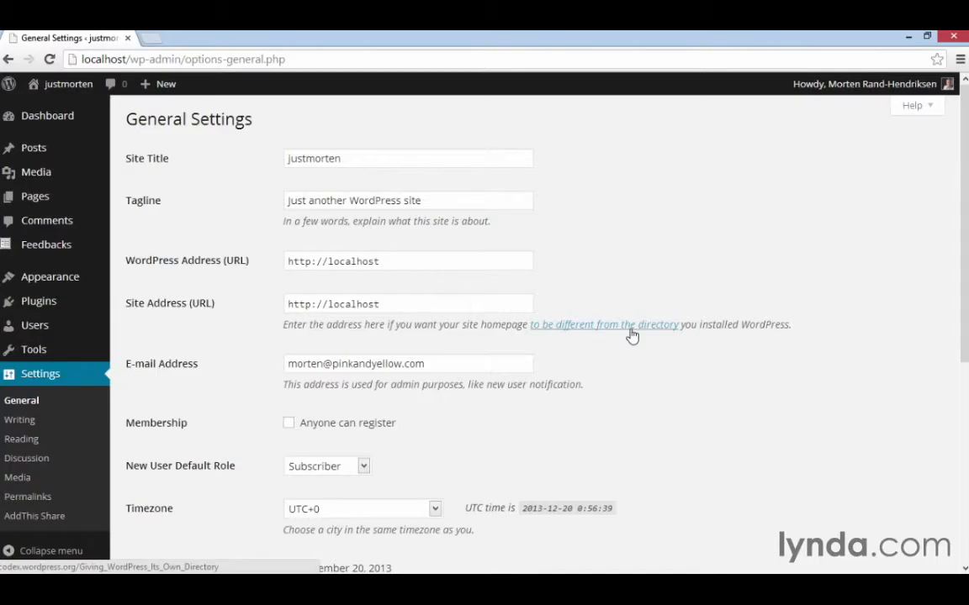
Set the site's timezone to Vancouver in the General settings and save the changes.
scroll(631, 335, down, 3)
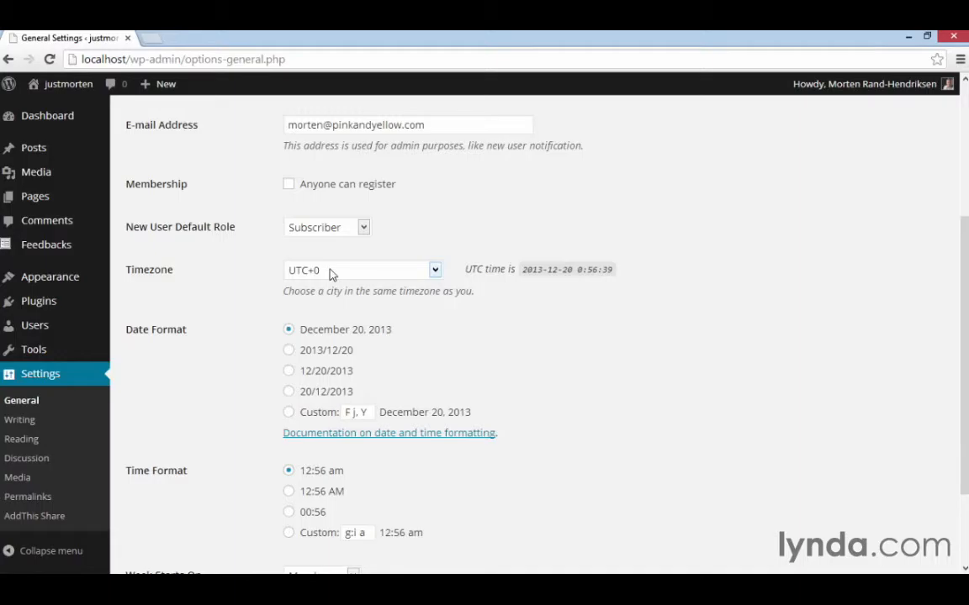
click(332, 274)
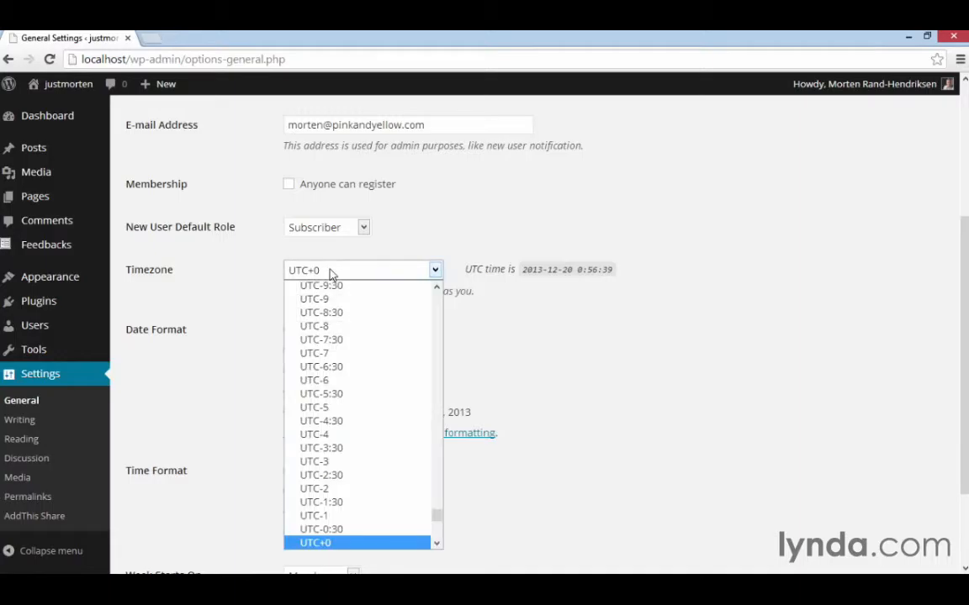
key(v)
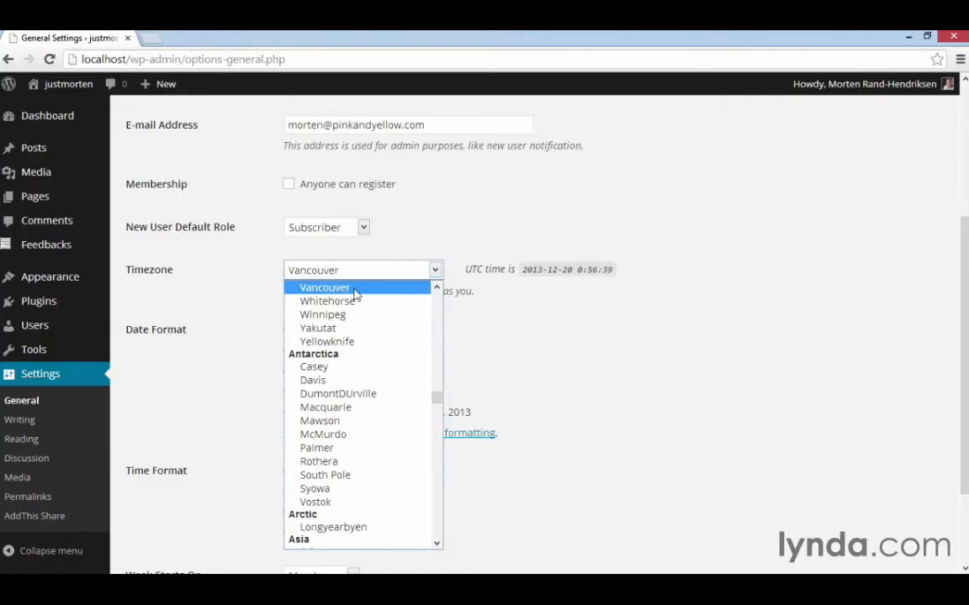
click(354, 289)
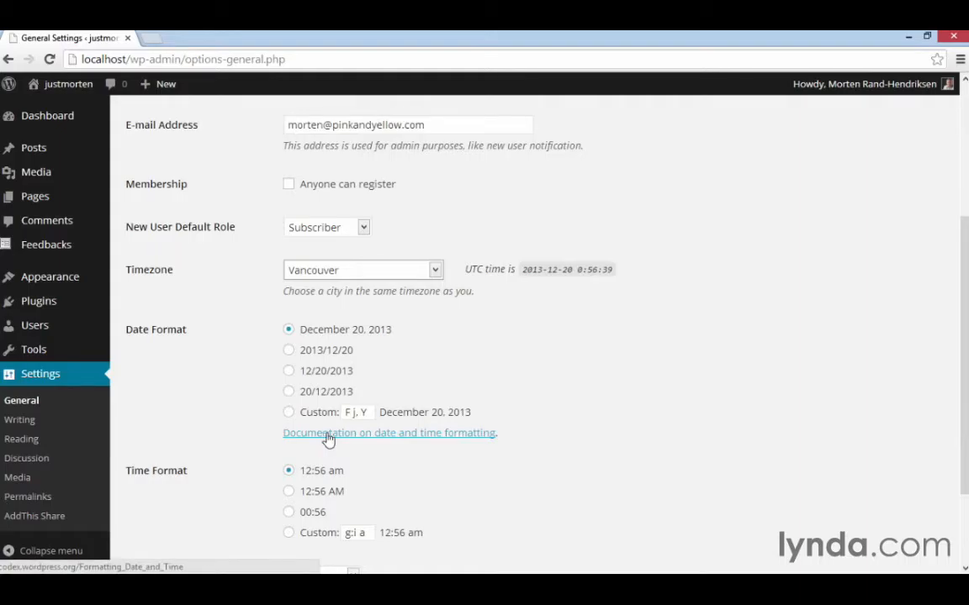
scroll(562, 395, down, 3)
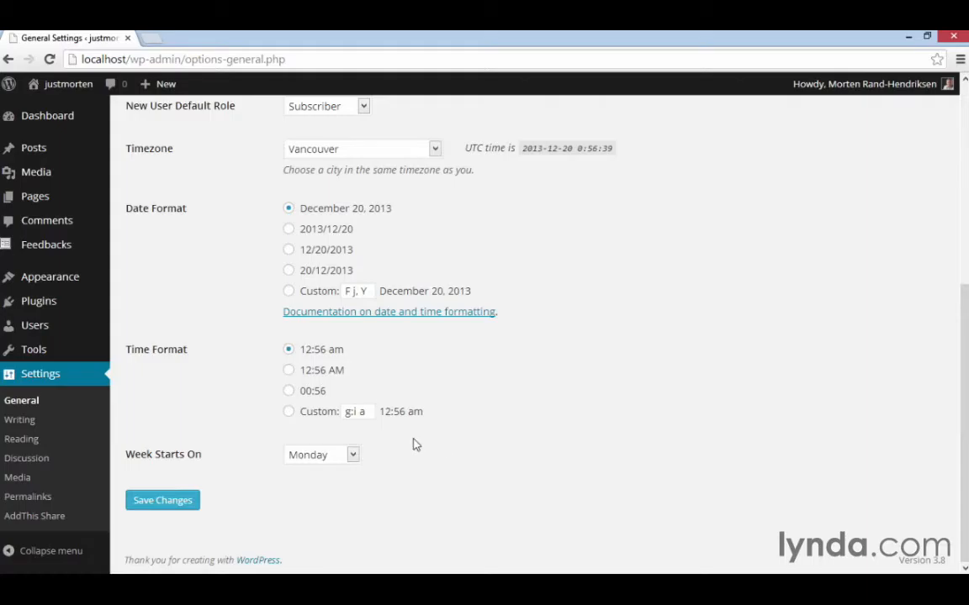
click(157, 501)
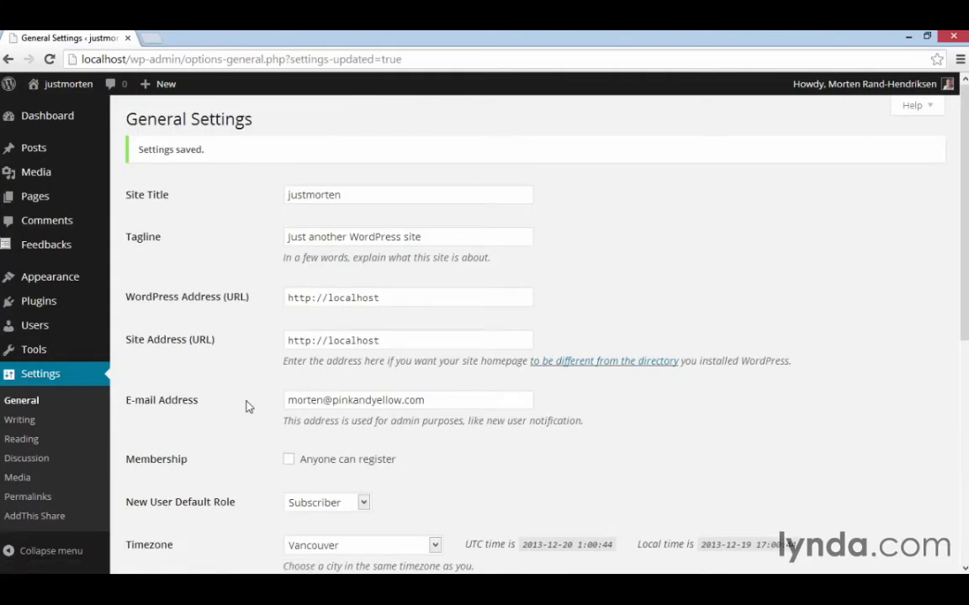
Open the Writing settings and review the formatting, default post, Press This, post-via-e-mail and update services options.
click(35, 423)
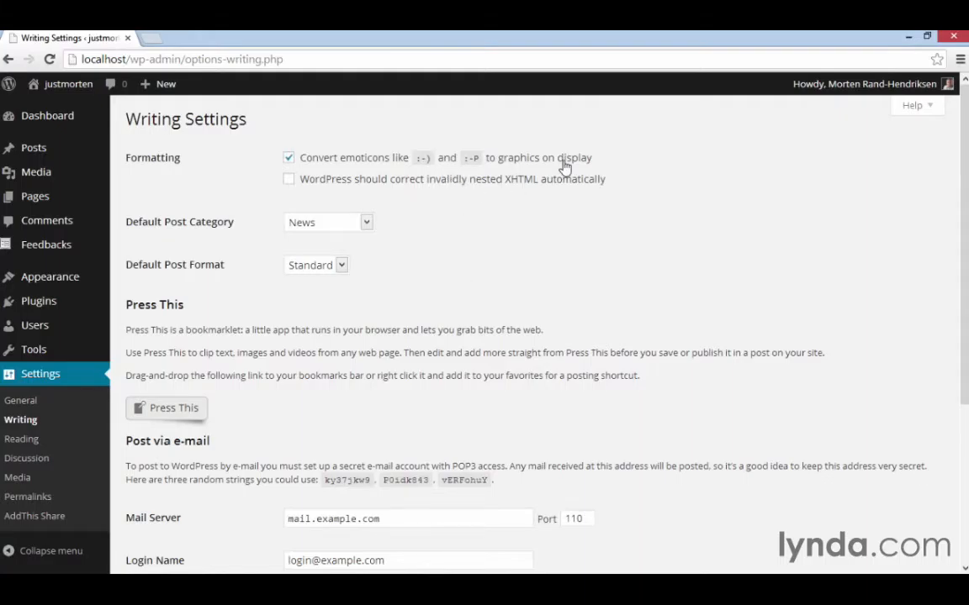
click(290, 159)
scroll(386, 274, down, 3)
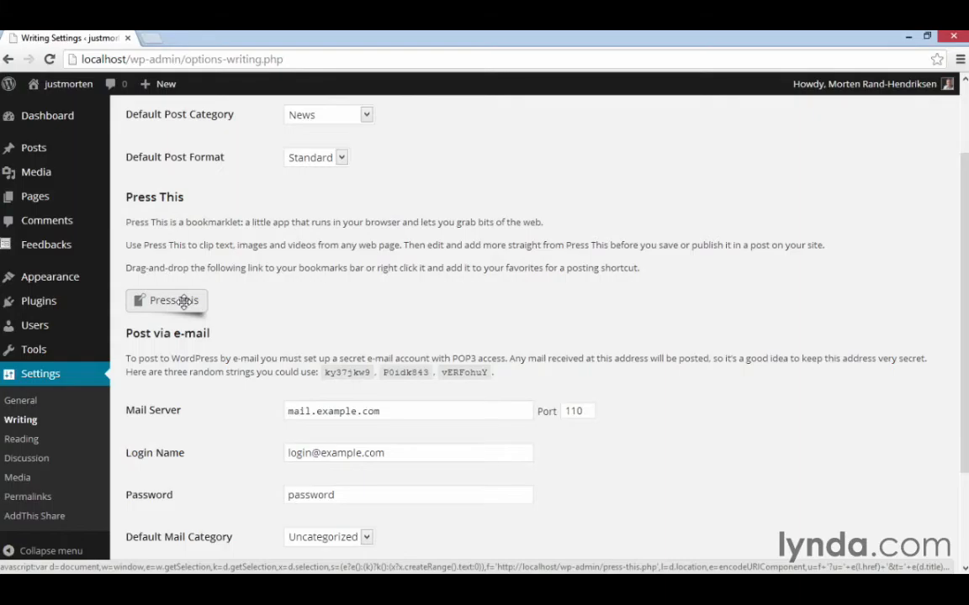
scroll(183, 303, down, 3)
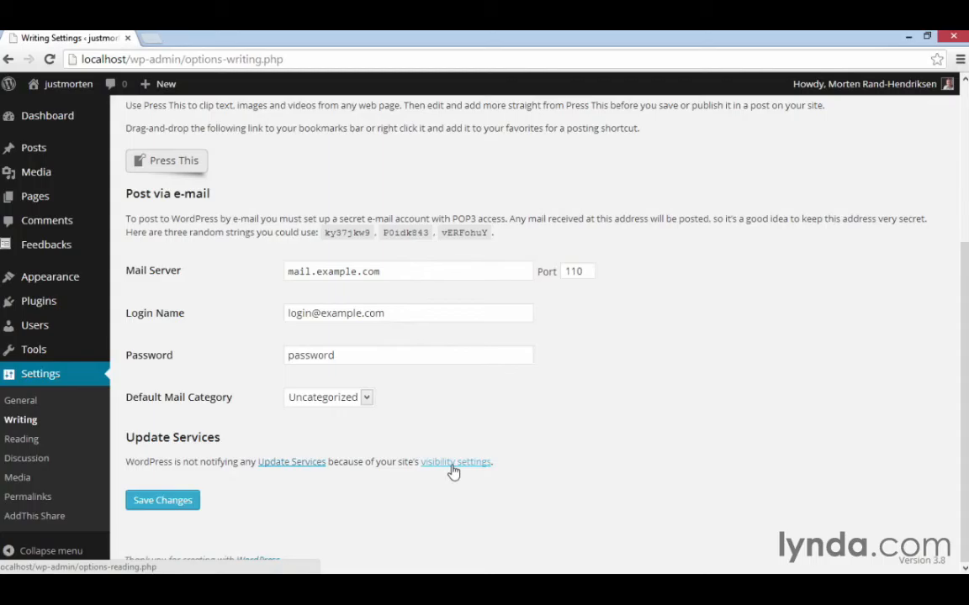
Follow the visibility settings link under Update Services, turn off discouraging search engines from indexing the site, and save.
click(453, 464)
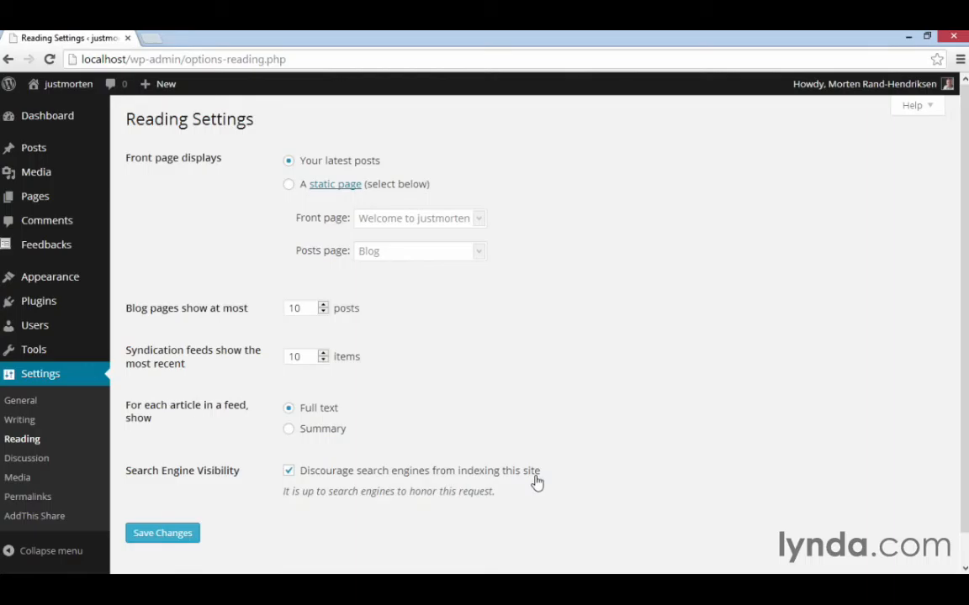
click(289, 474)
click(189, 533)
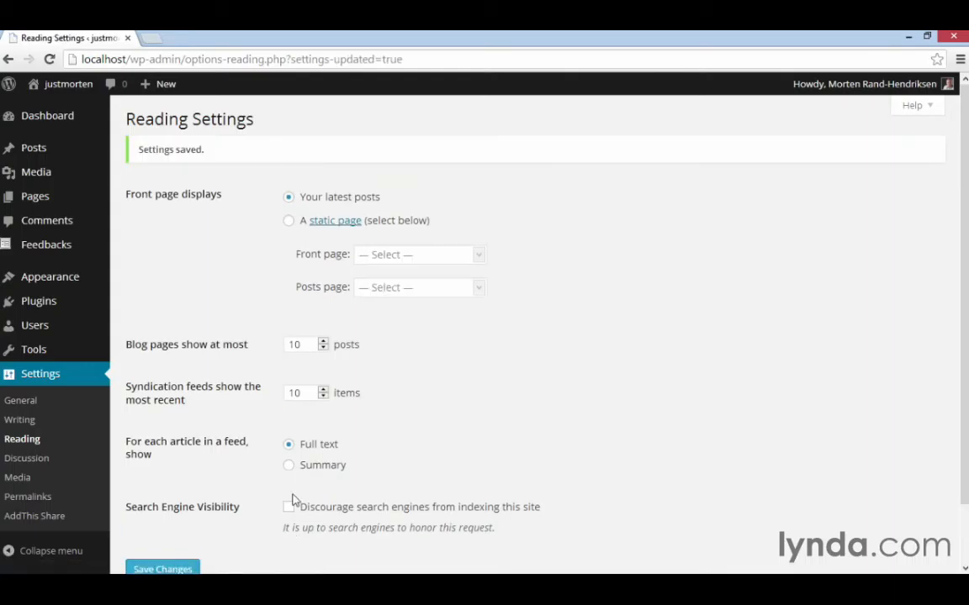
Return to the Writing settings and open the Codex page on Update Services in a new tab.
click(25, 421)
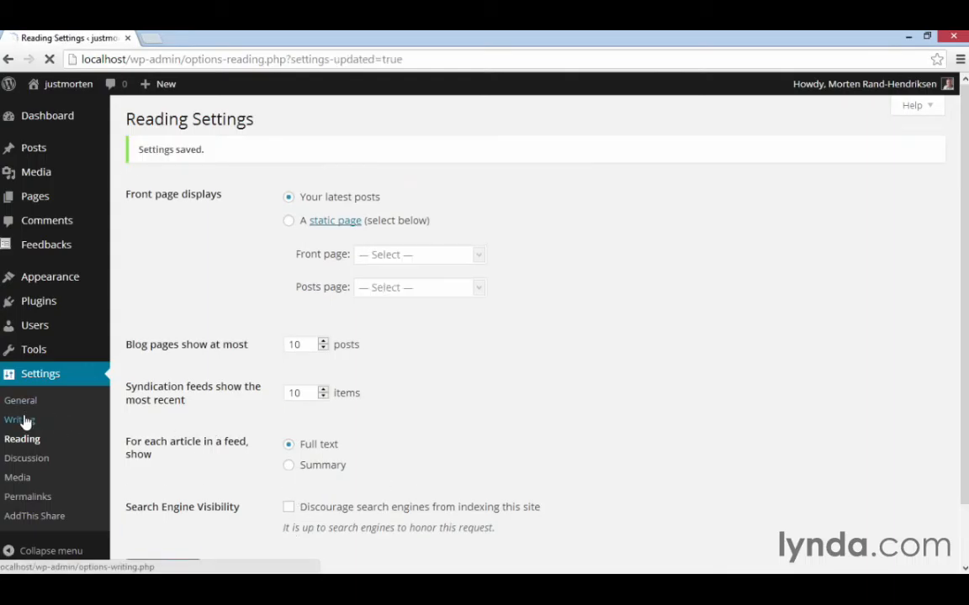
scroll(364, 408, down, 3)
scroll(366, 410, down, 1)
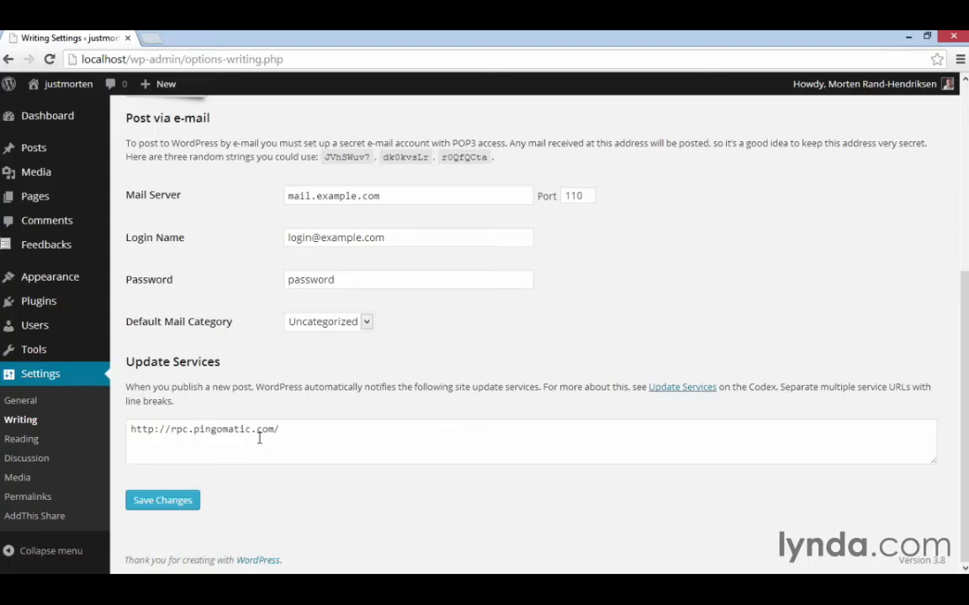
right_click(672, 393)
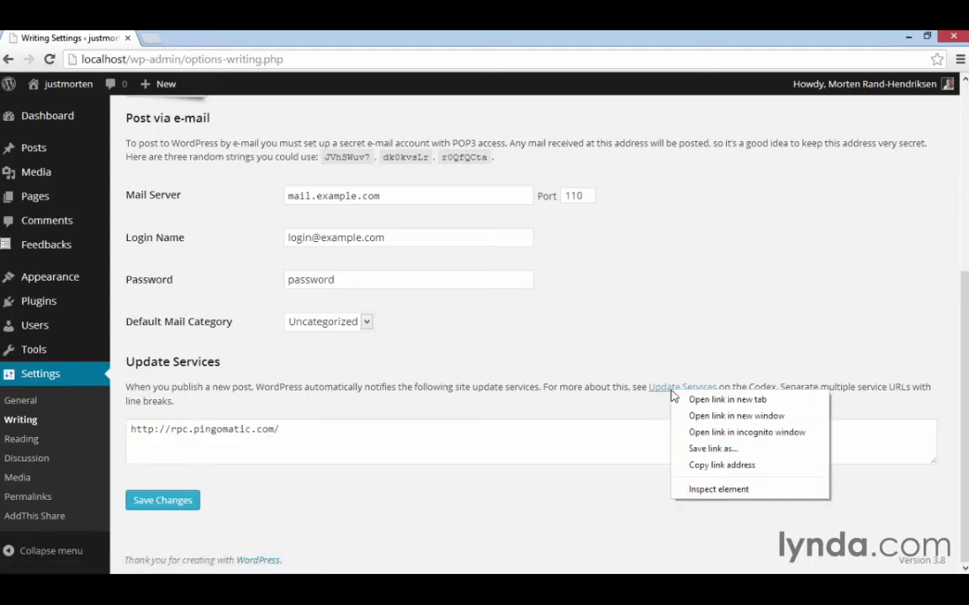
click(706, 399)
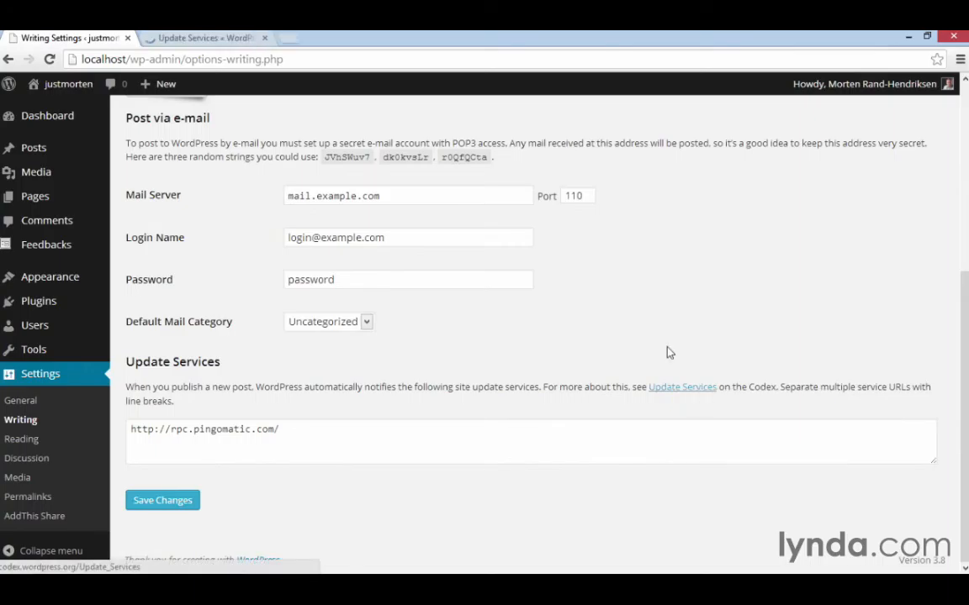
click(179, 38)
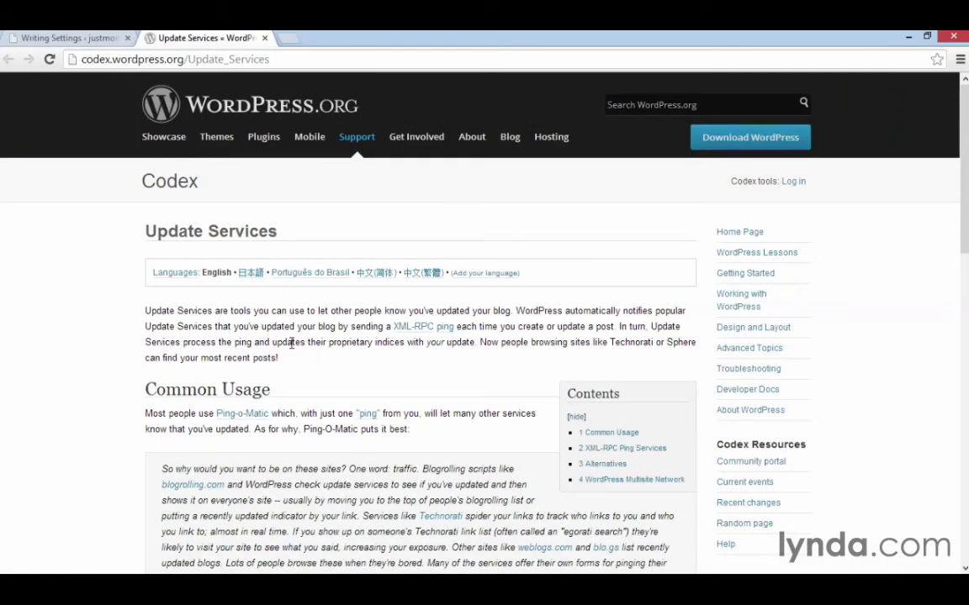
Copy the full list of XML-RPC ping service URLs from the Codex page.
scroll(263, 309, down, 3)
scroll(292, 345, down, 4)
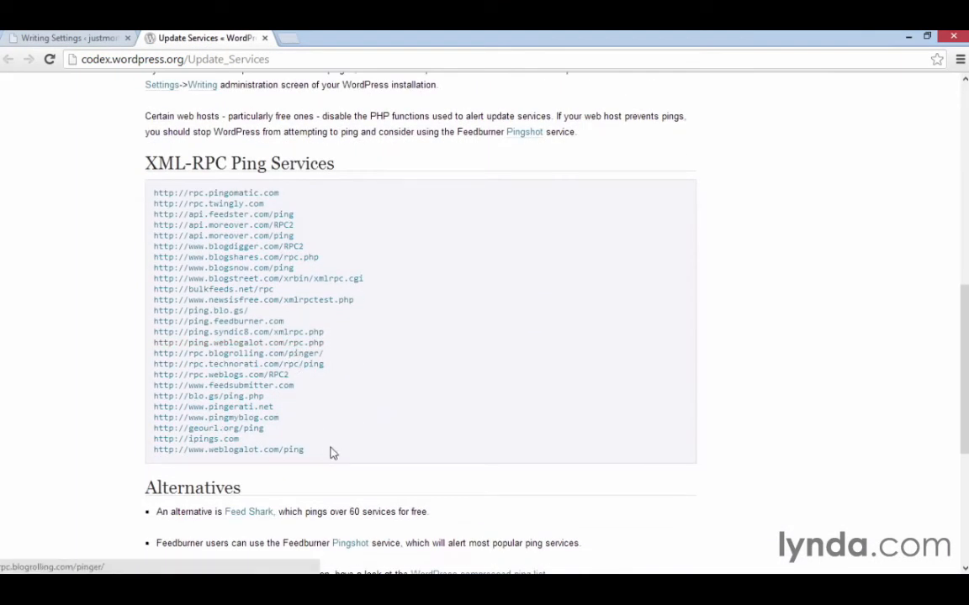
drag(330, 451, 151, 200)
Replace the Update Services entry in the Writing settings with the copied list of ping URLs and save the changes.
click(78, 38)
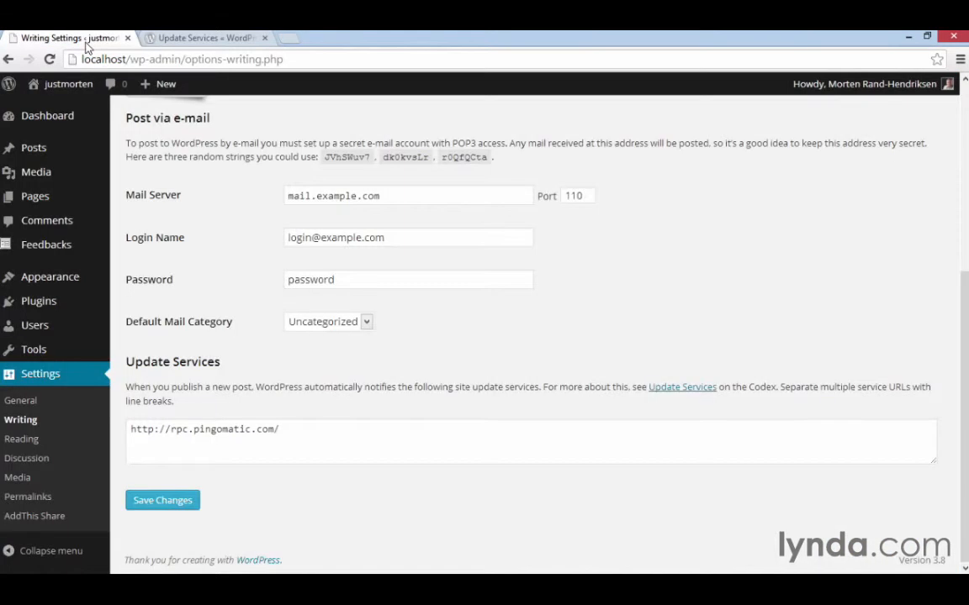
click(291, 424)
key(ctrl+a)
key(ctrl+v)
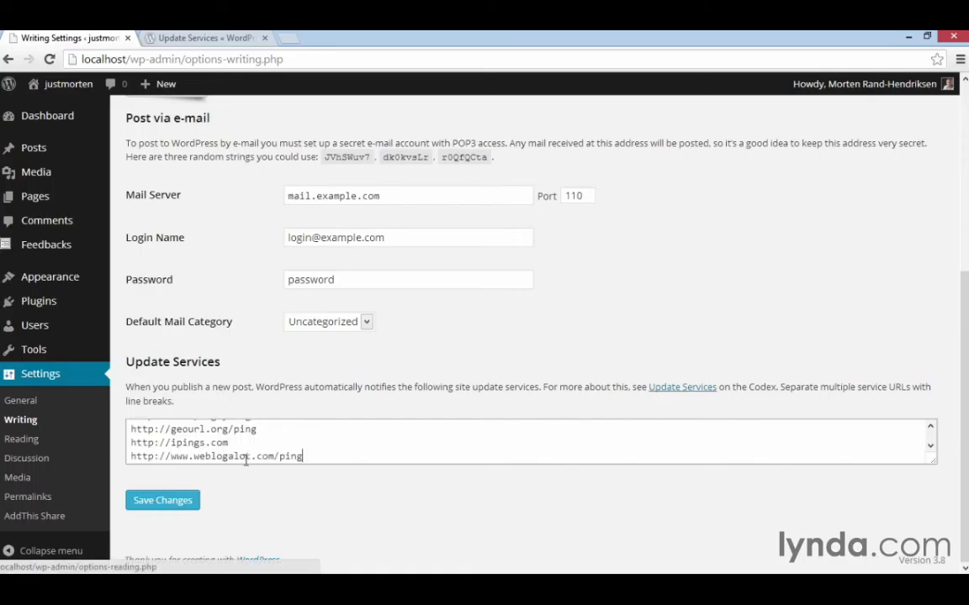
click(182, 501)
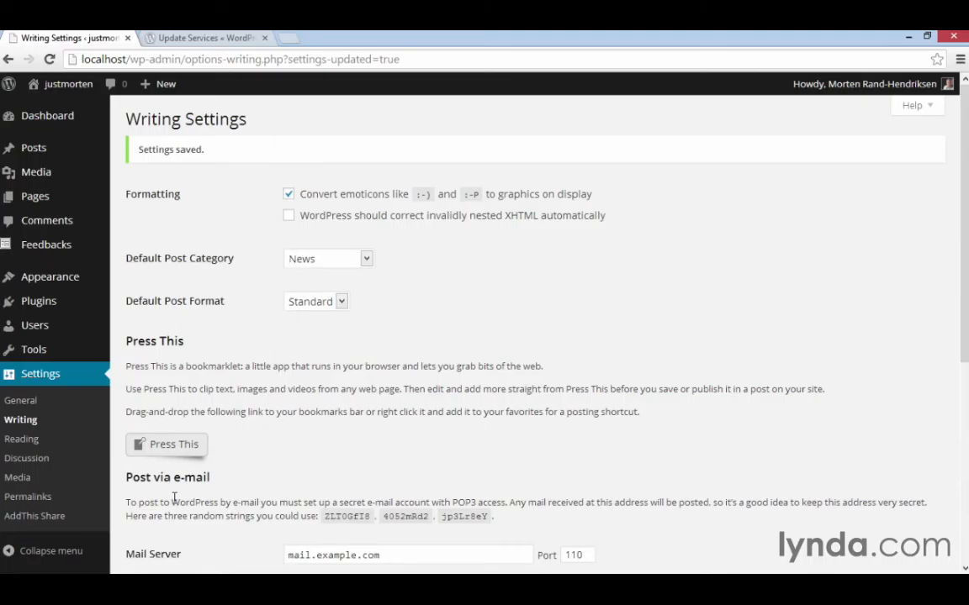
scroll(174, 498, down, 5)
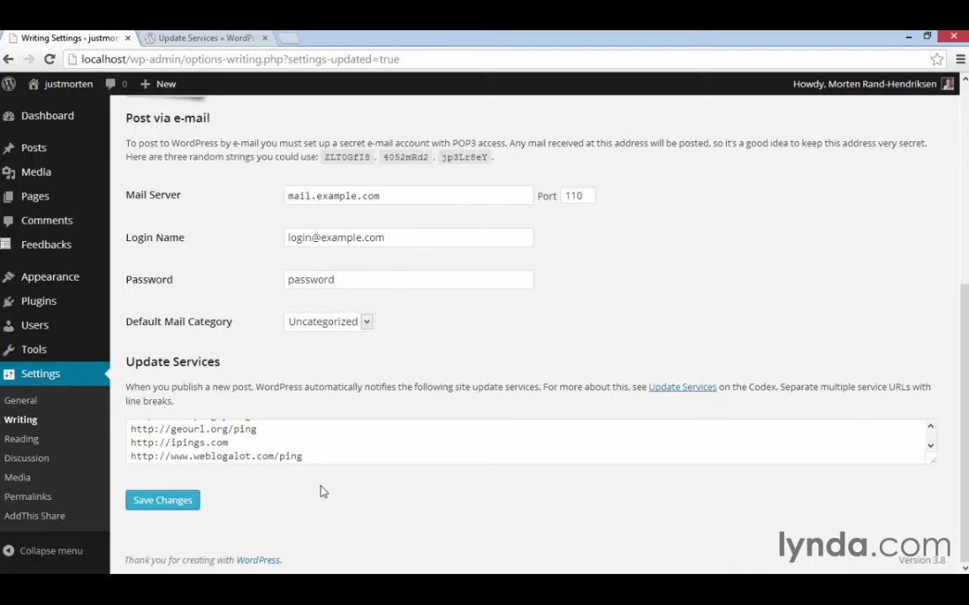
In the Reading settings, set blog pages to show at most 12 posts and select full text for feed articles.
click(35, 440)
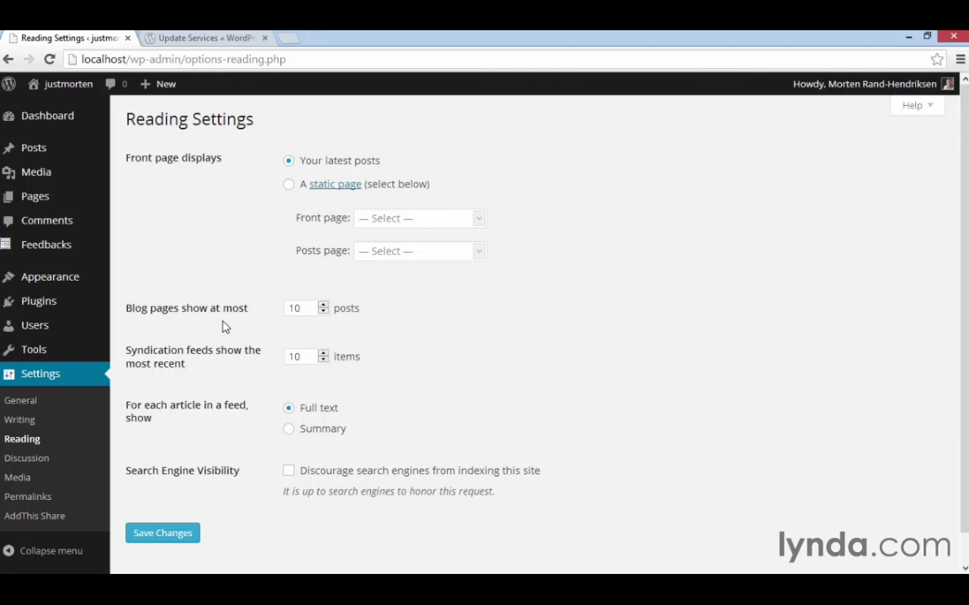
drag(314, 308, 285, 308)
text(12)
click(337, 441)
click(320, 411)
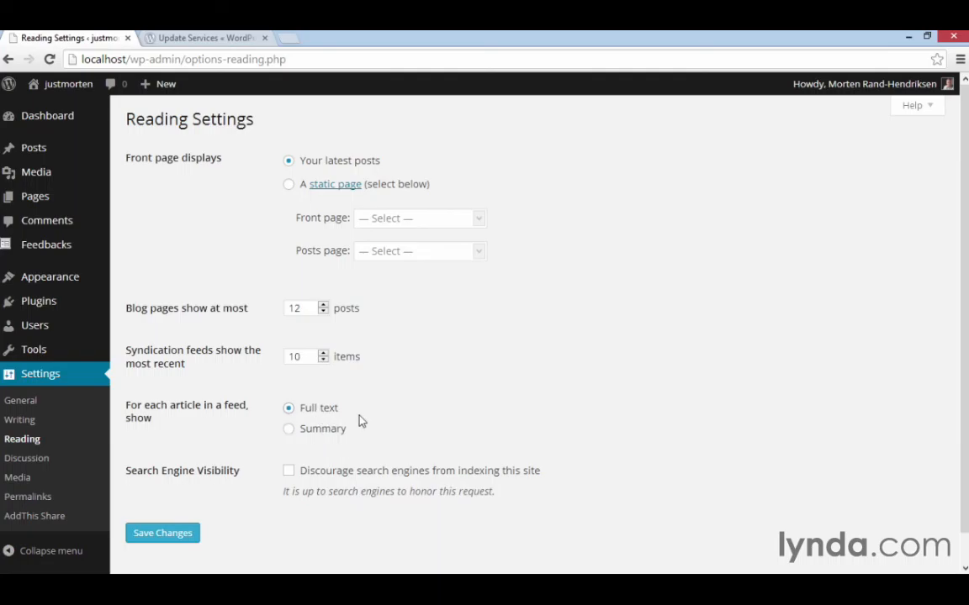